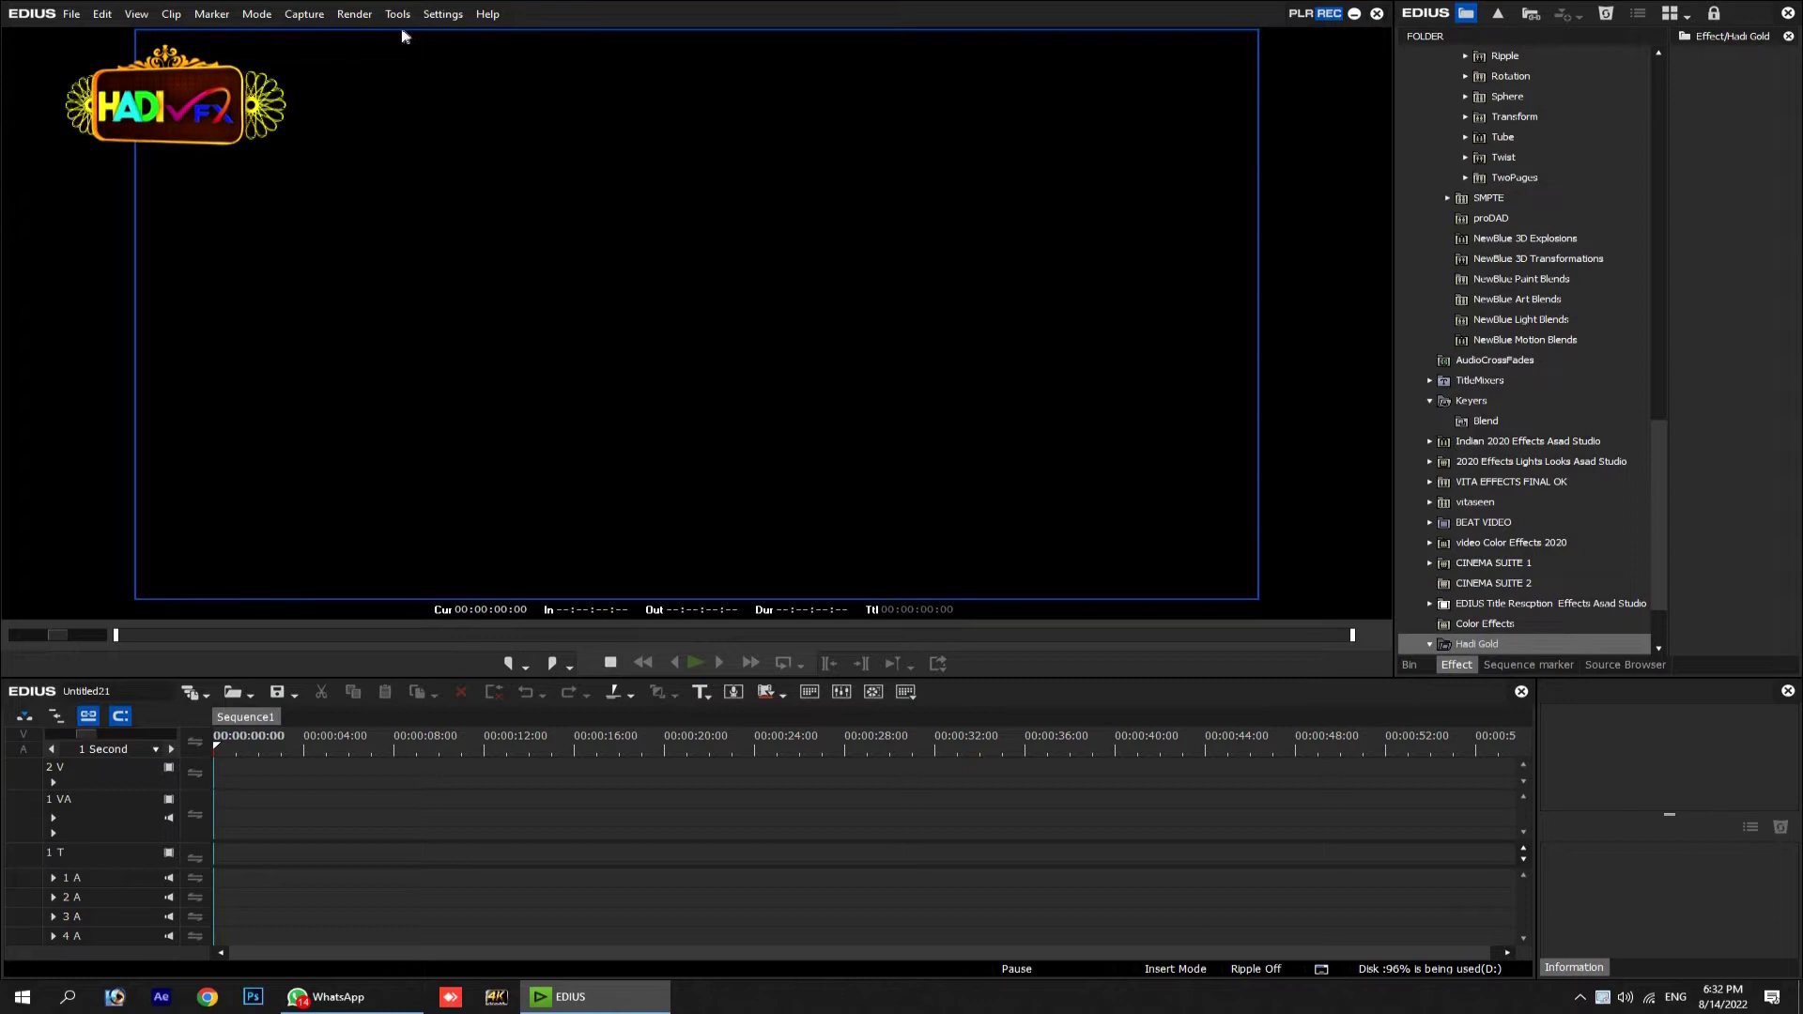
# Open the New Project dialog from the File menu, look it over, and cancel it.
pyautogui.click(441, 15)
pyautogui.click(70, 15)
pyautogui.click(71, 15)
pyautogui.moveTo(71, 37)
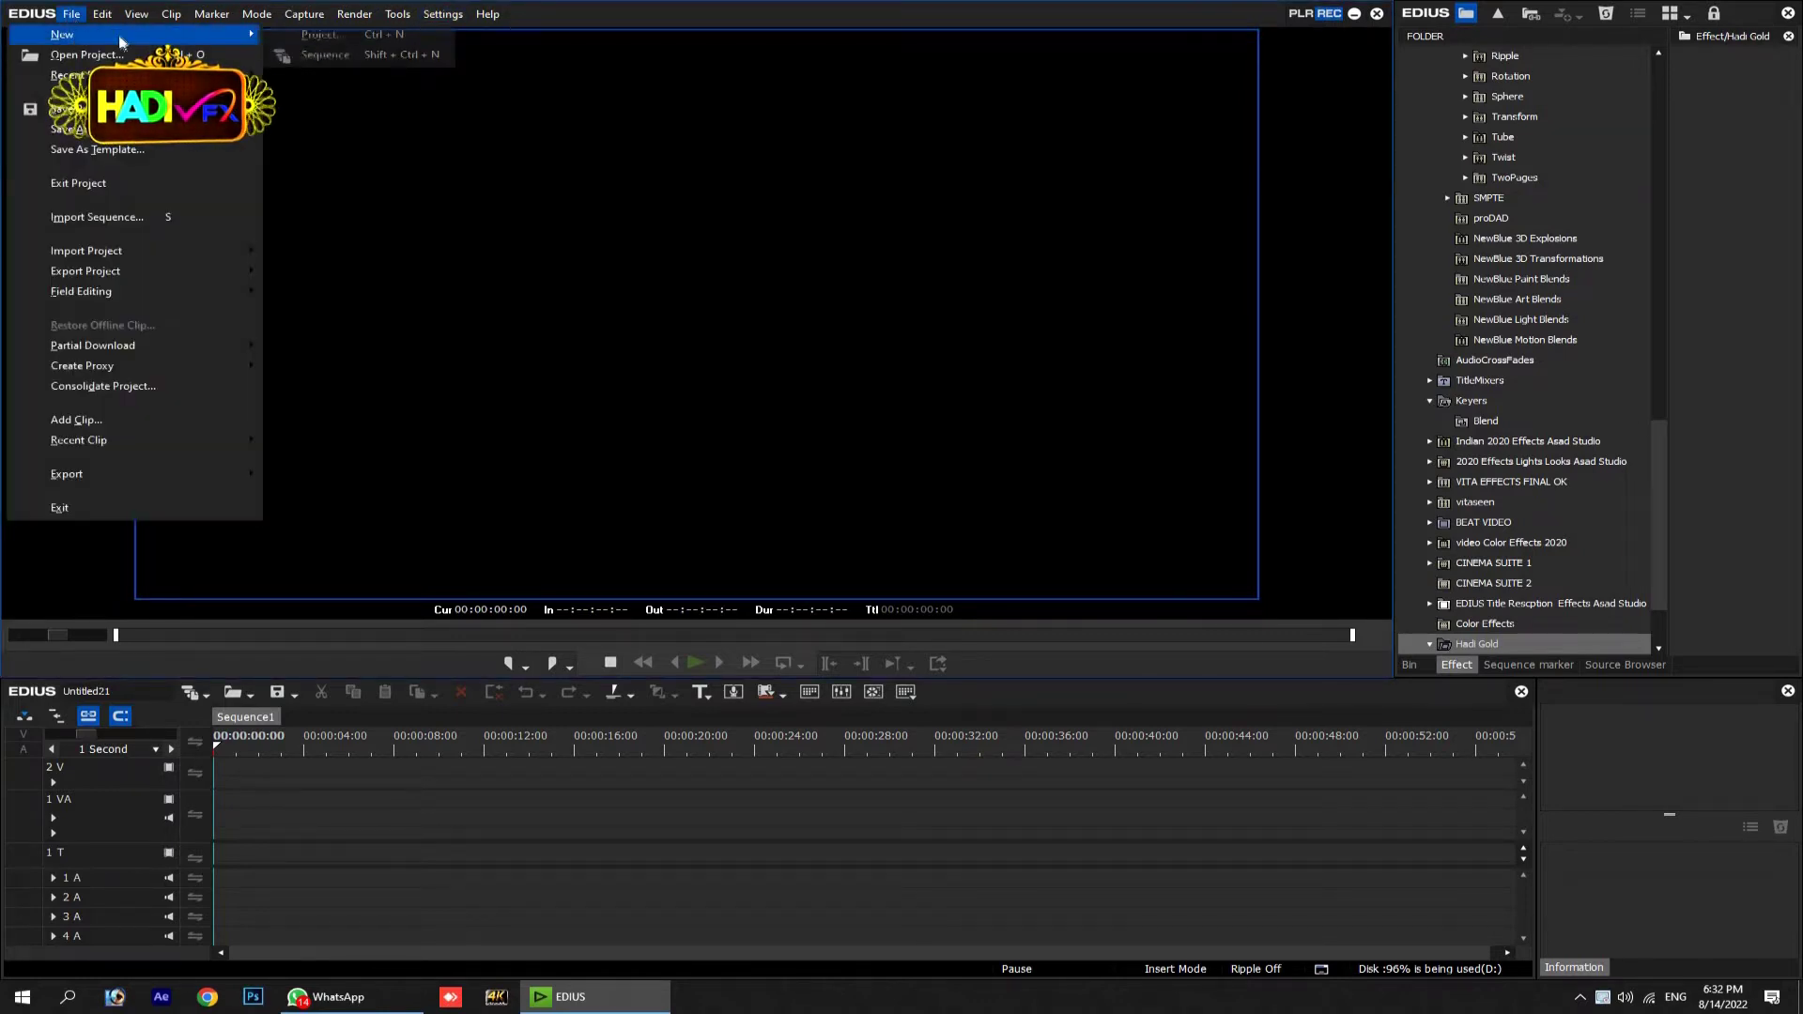
pyautogui.click(310, 35)
pyautogui.scroll(-1, 423, 437)
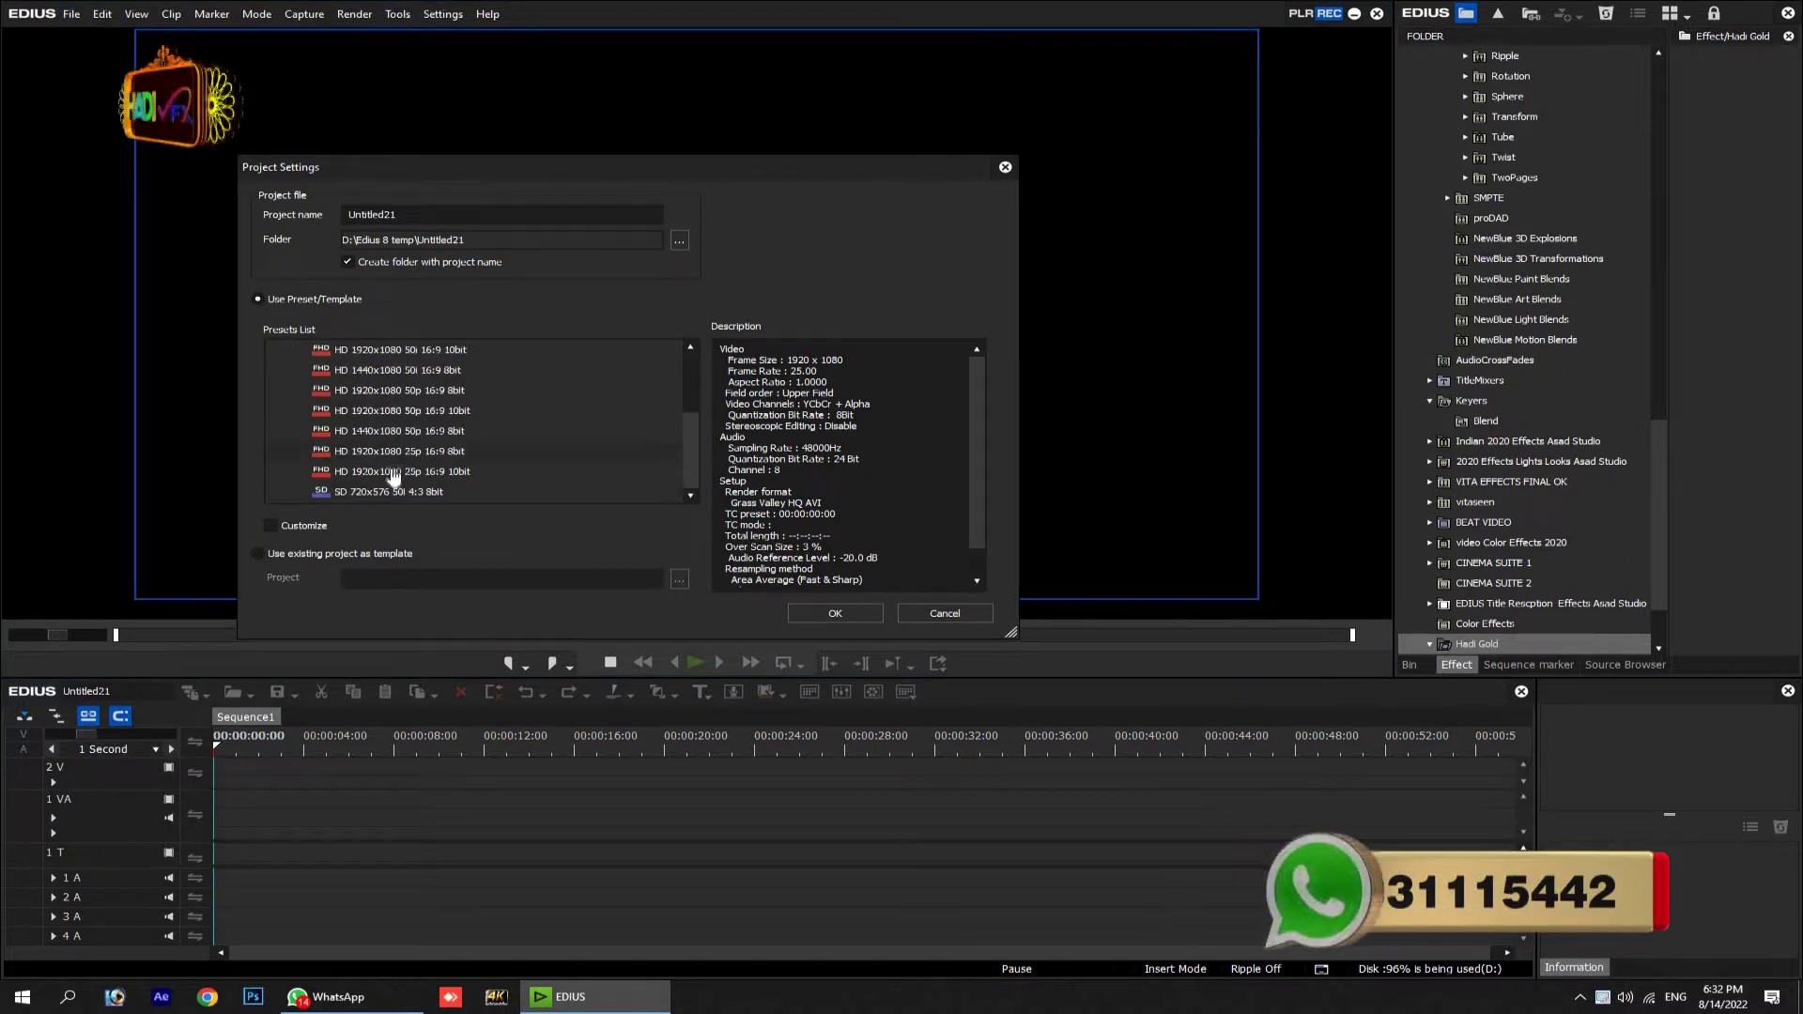
pyautogui.scroll(1, 402, 359)
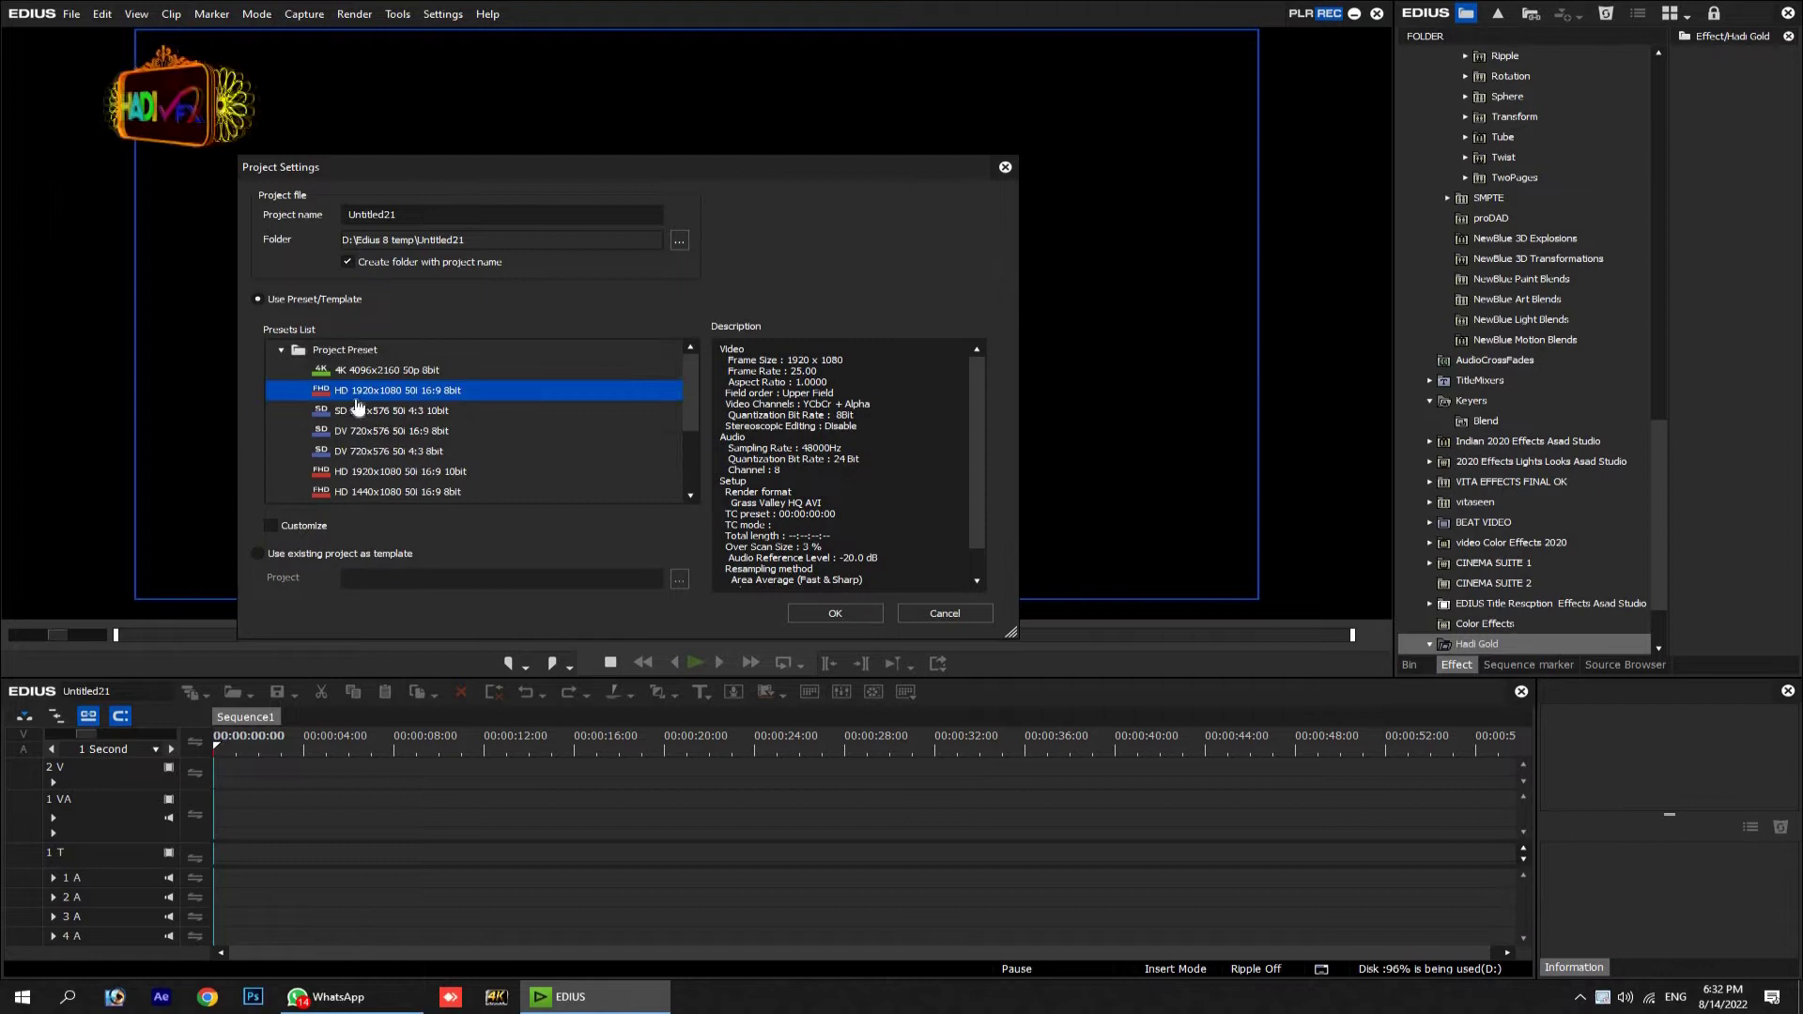
pyautogui.click(974, 616)
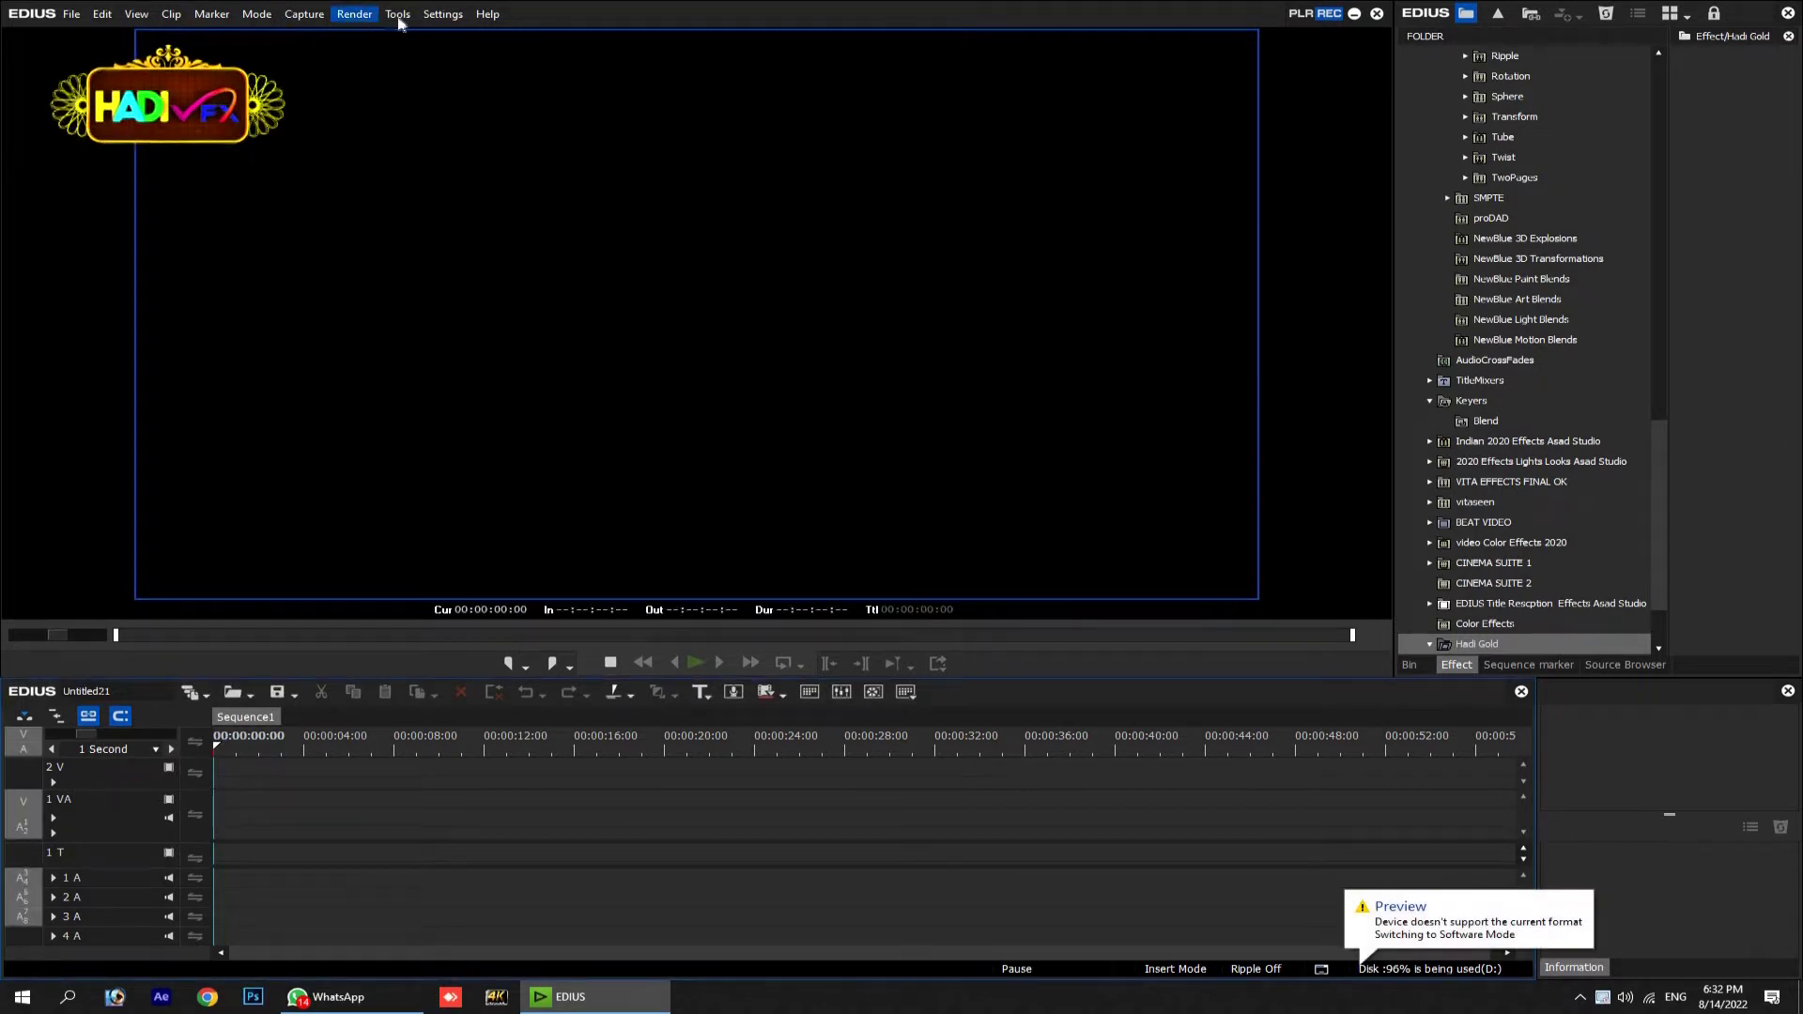
# In System Settings' Project Preset page, browse for a new Template File Folder.
pyautogui.click(443, 14)
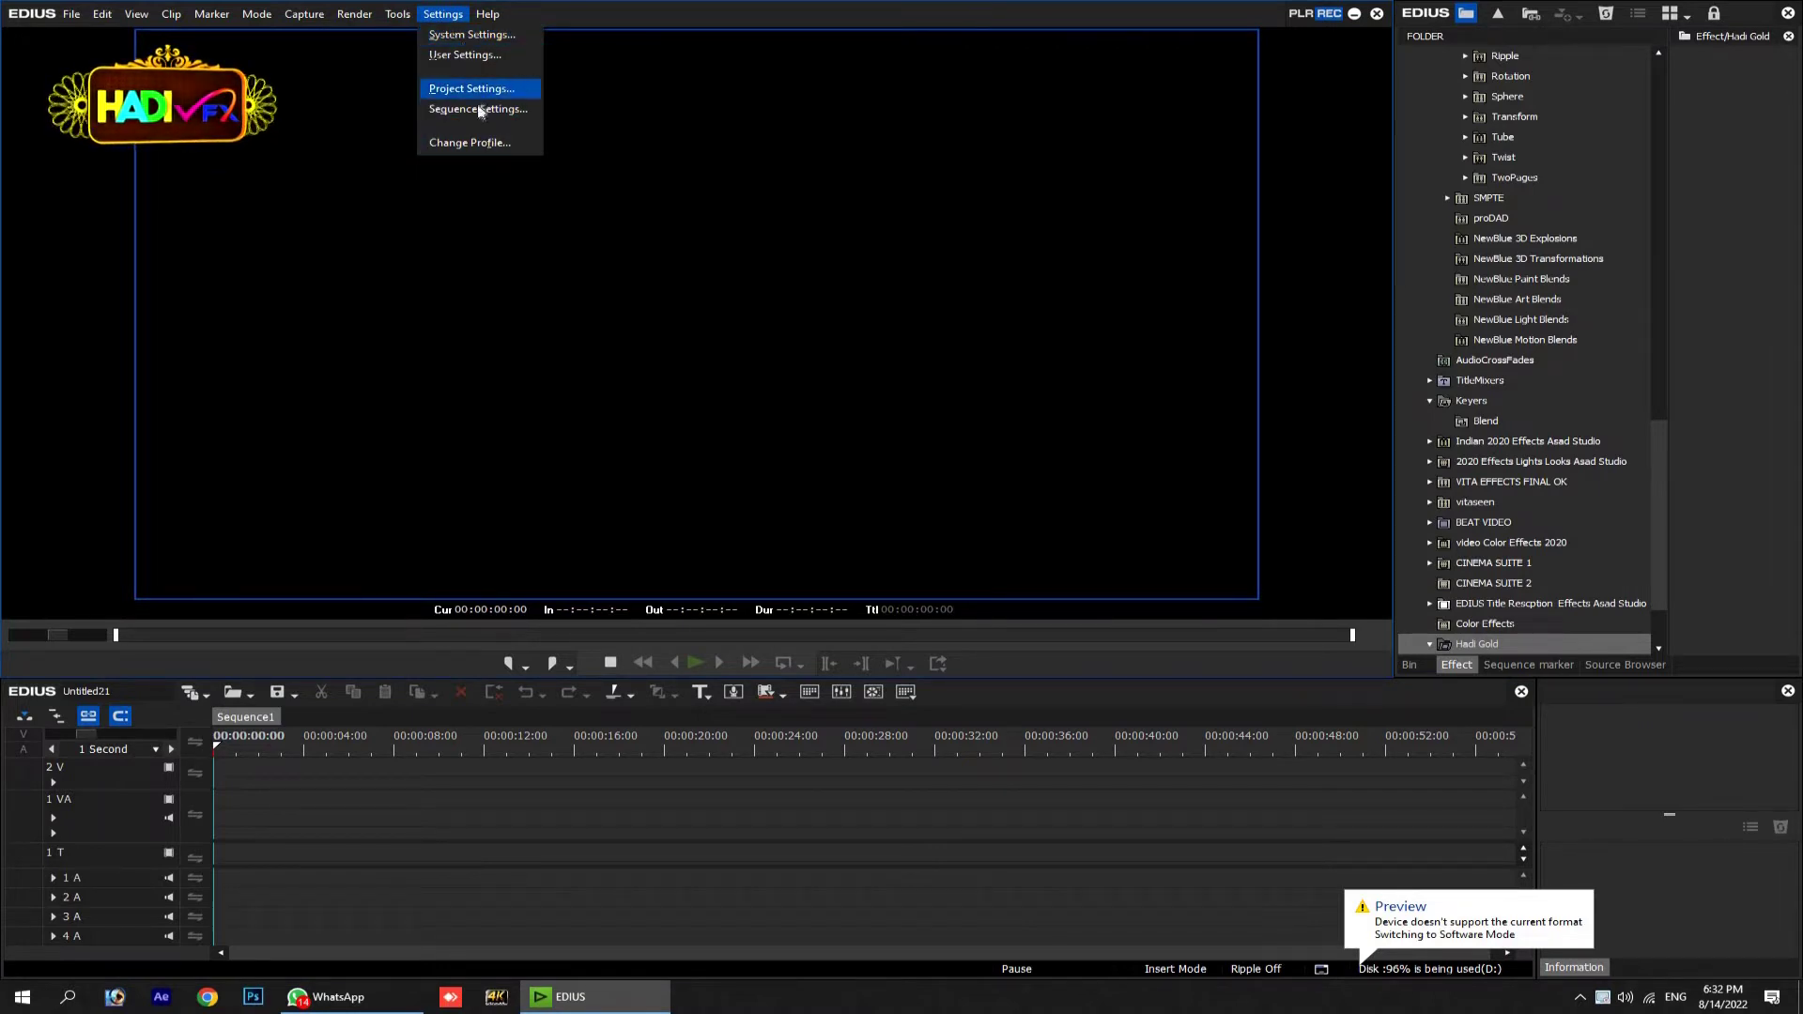
pyautogui.click(480, 43)
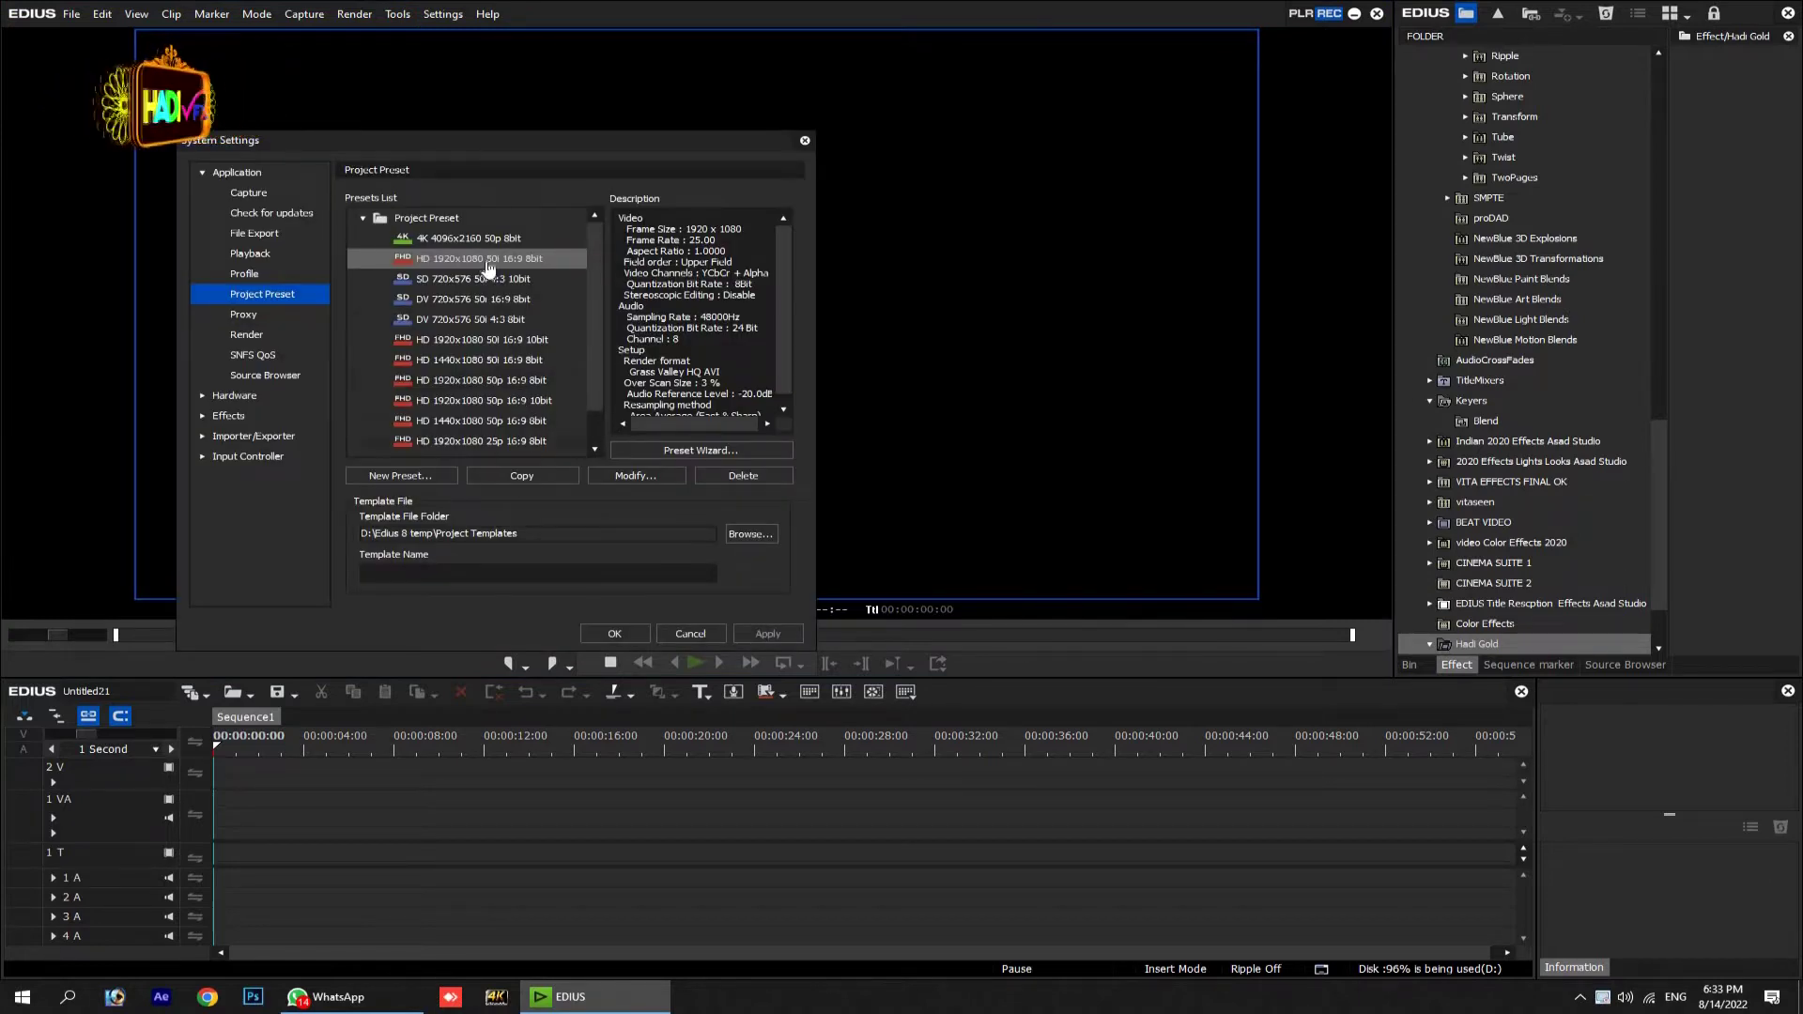
pyautogui.click(425, 219)
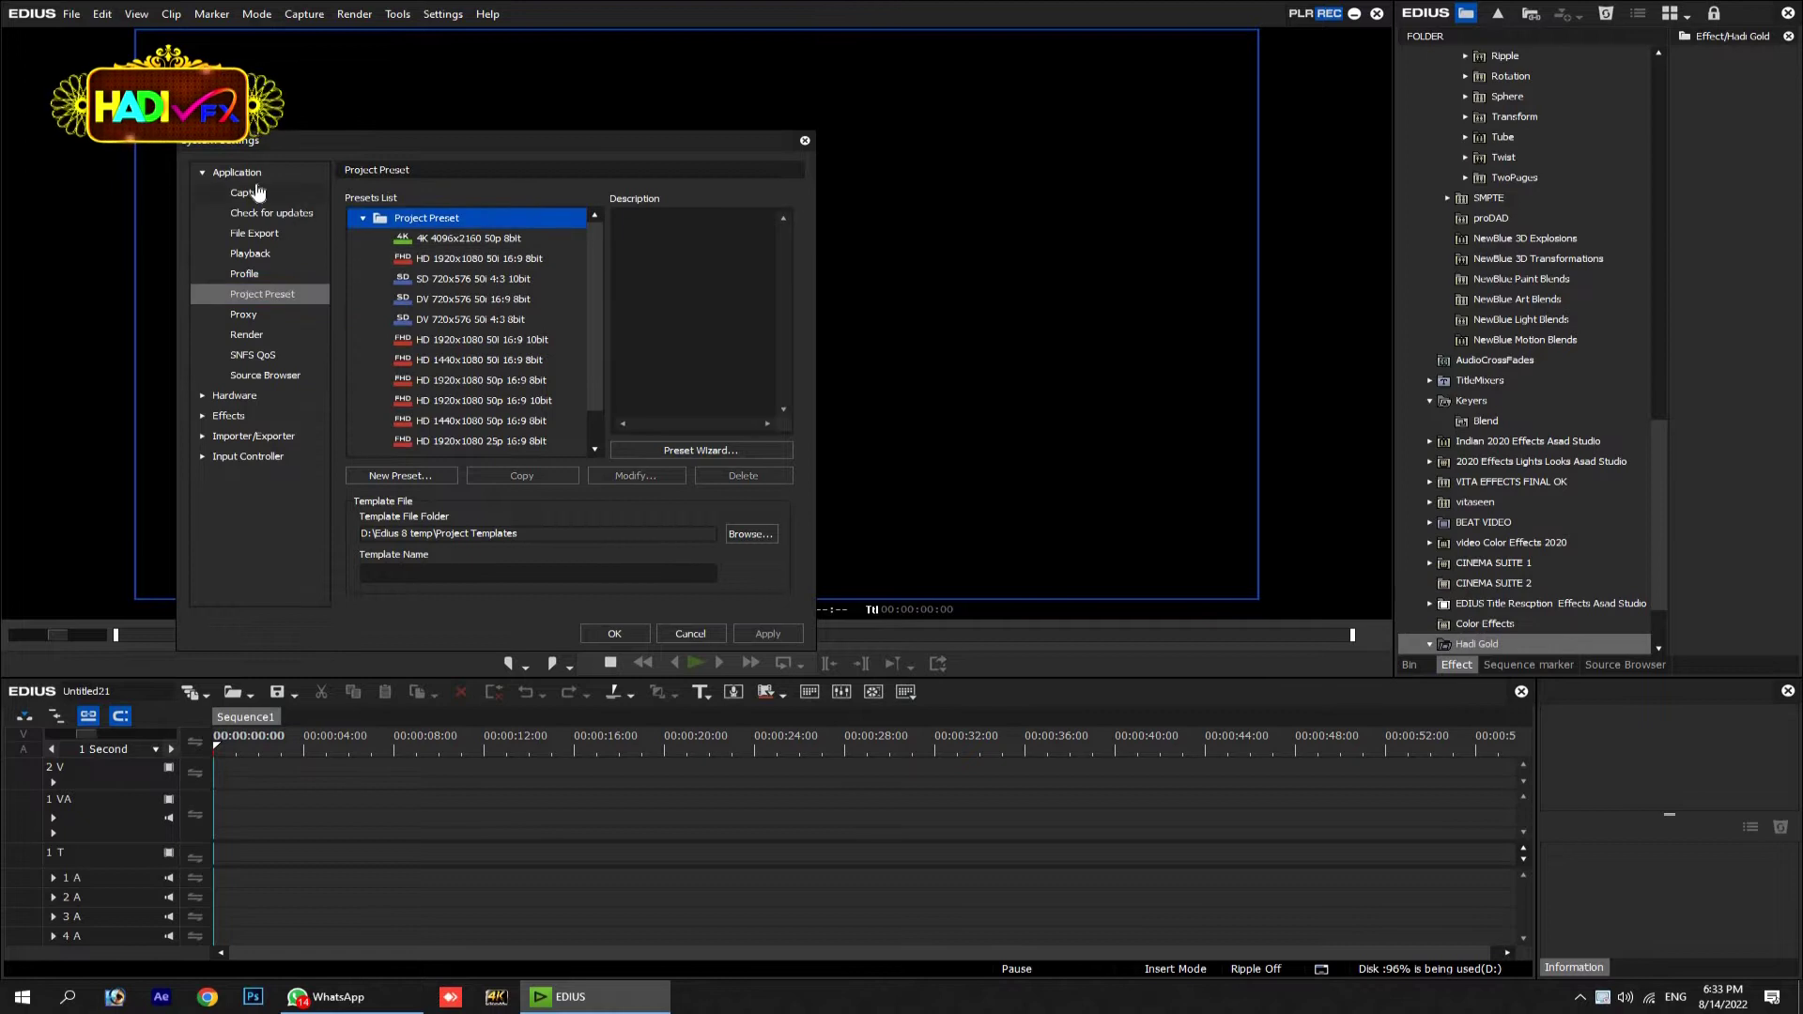
pyautogui.click(258, 193)
pyautogui.click(250, 254)
pyautogui.click(262, 294)
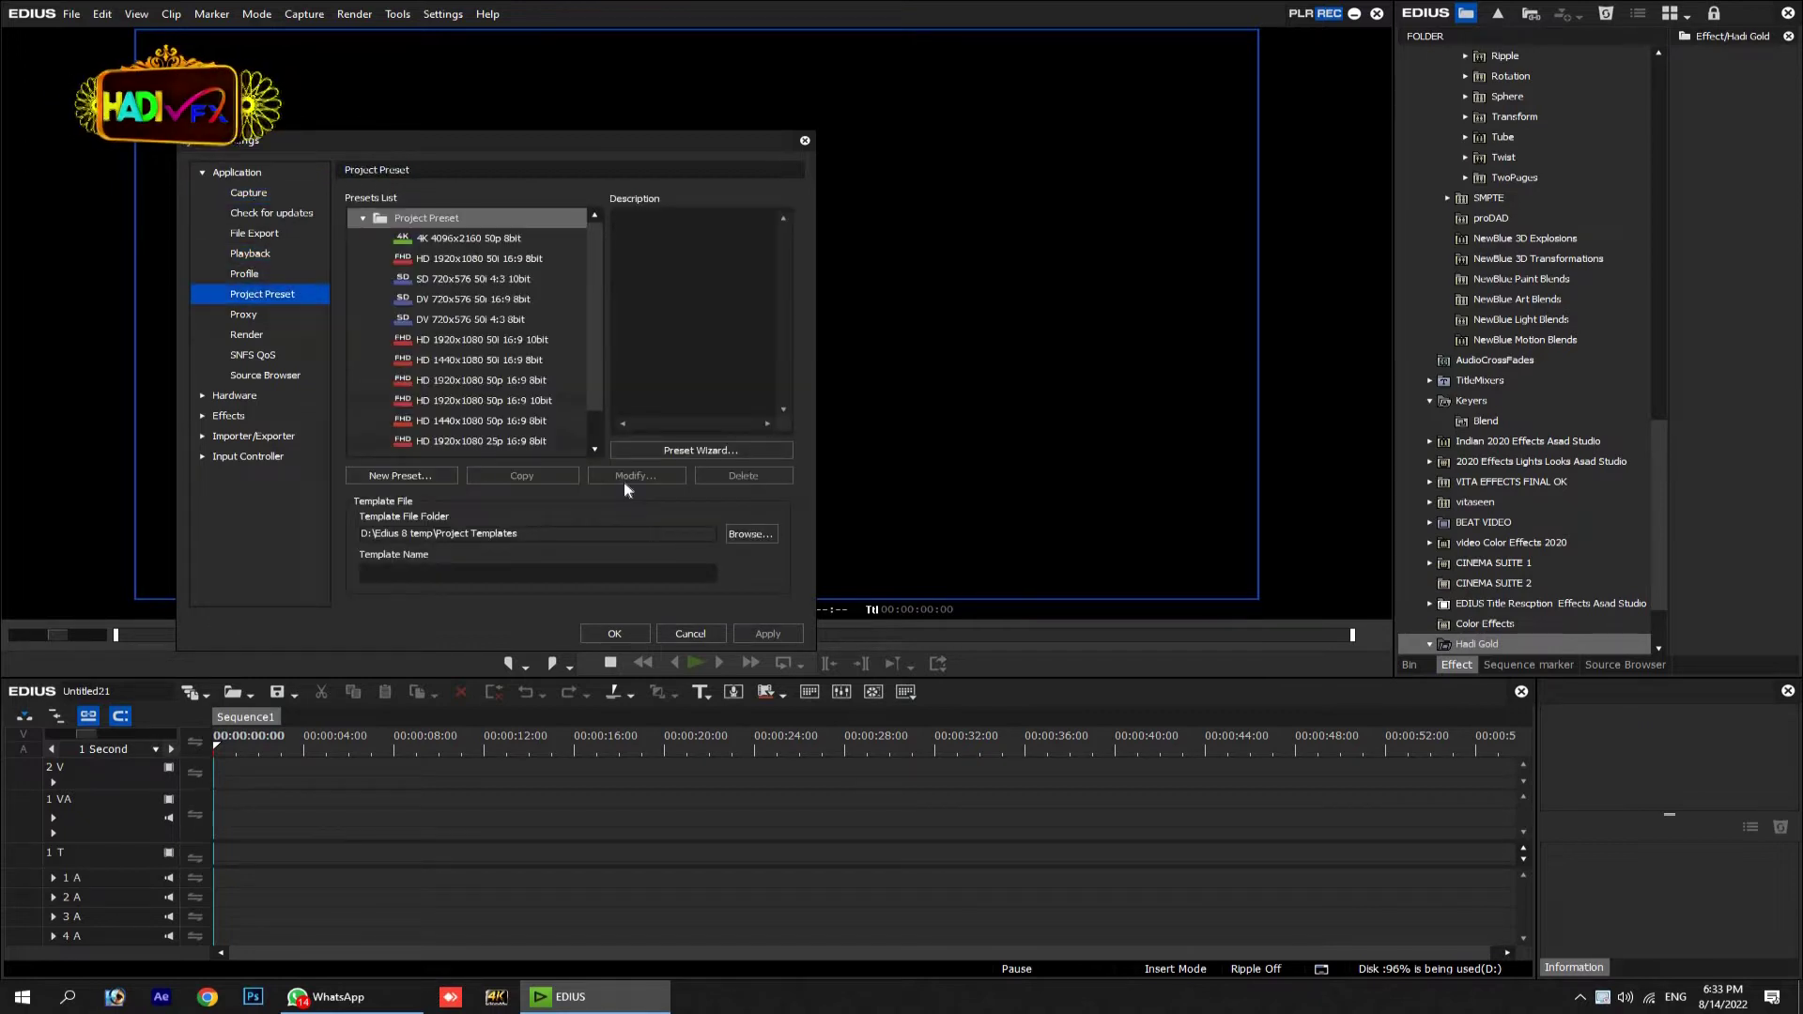
pyautogui.click(752, 534)
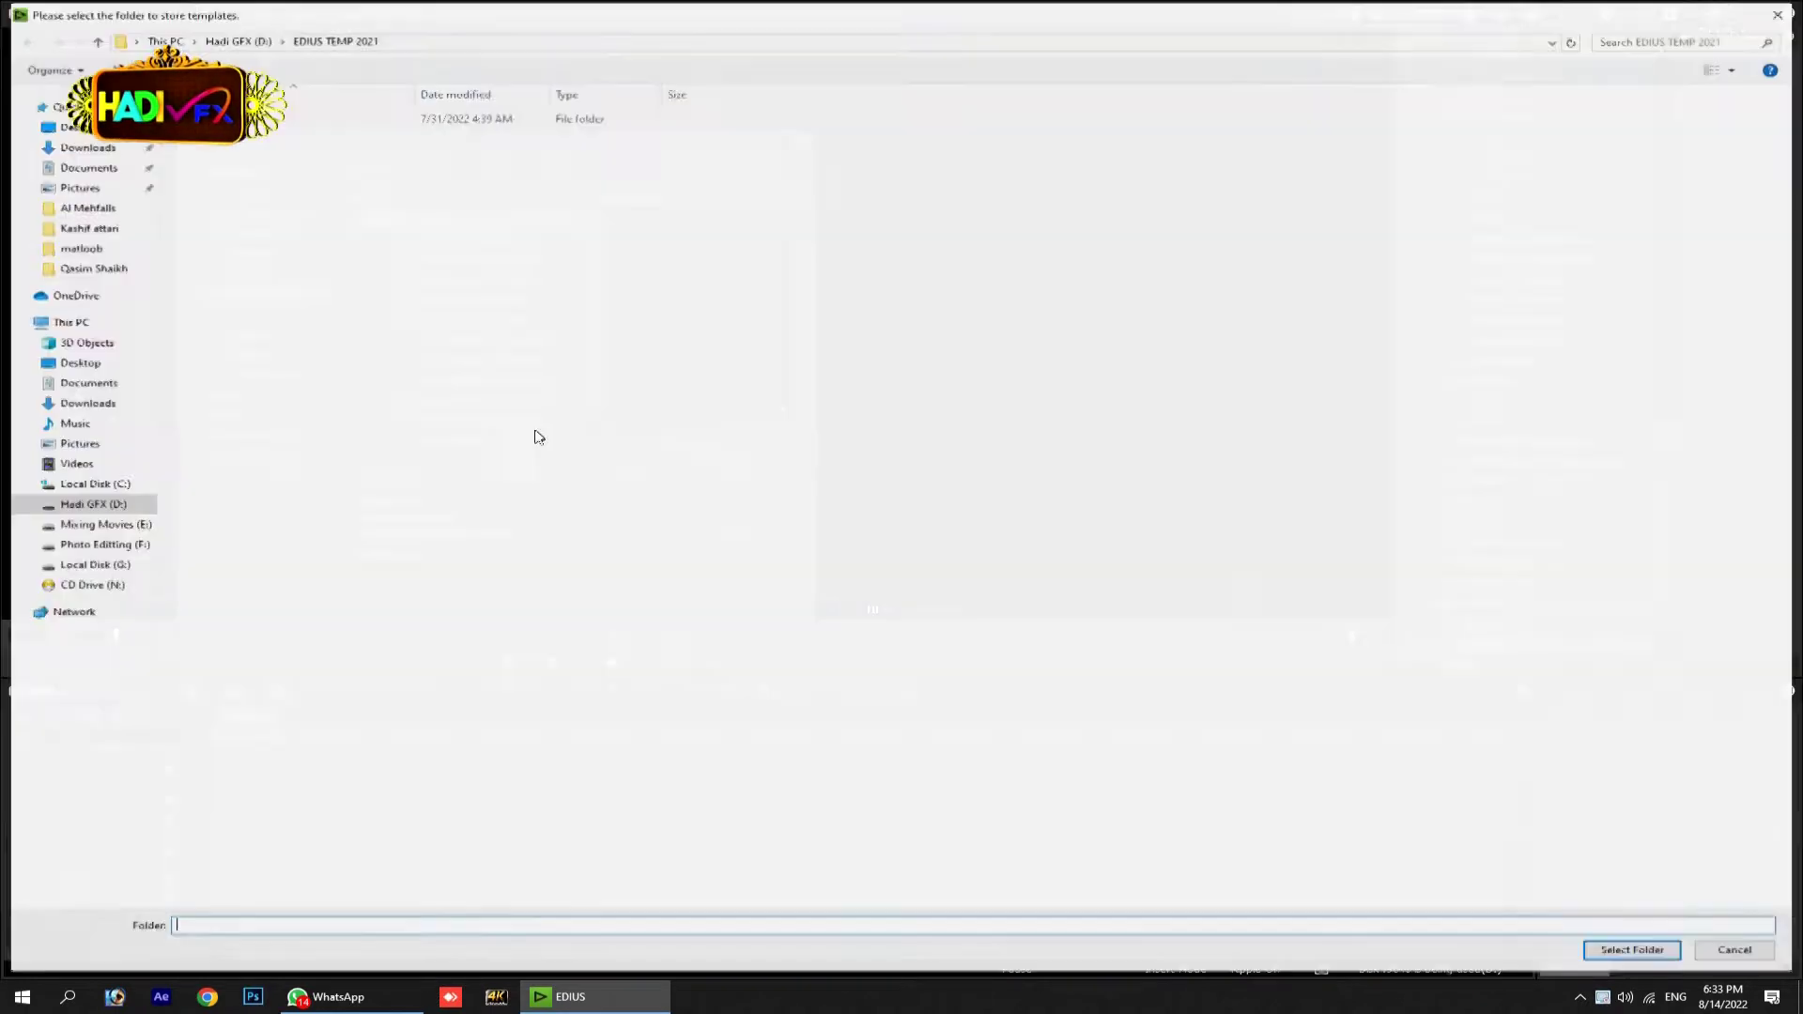
# Browse to G:\Hadi Animation\...\6-Edius Filters\TikTok Size, then close the chooser without changing the folder.
pyautogui.click(128, 566)
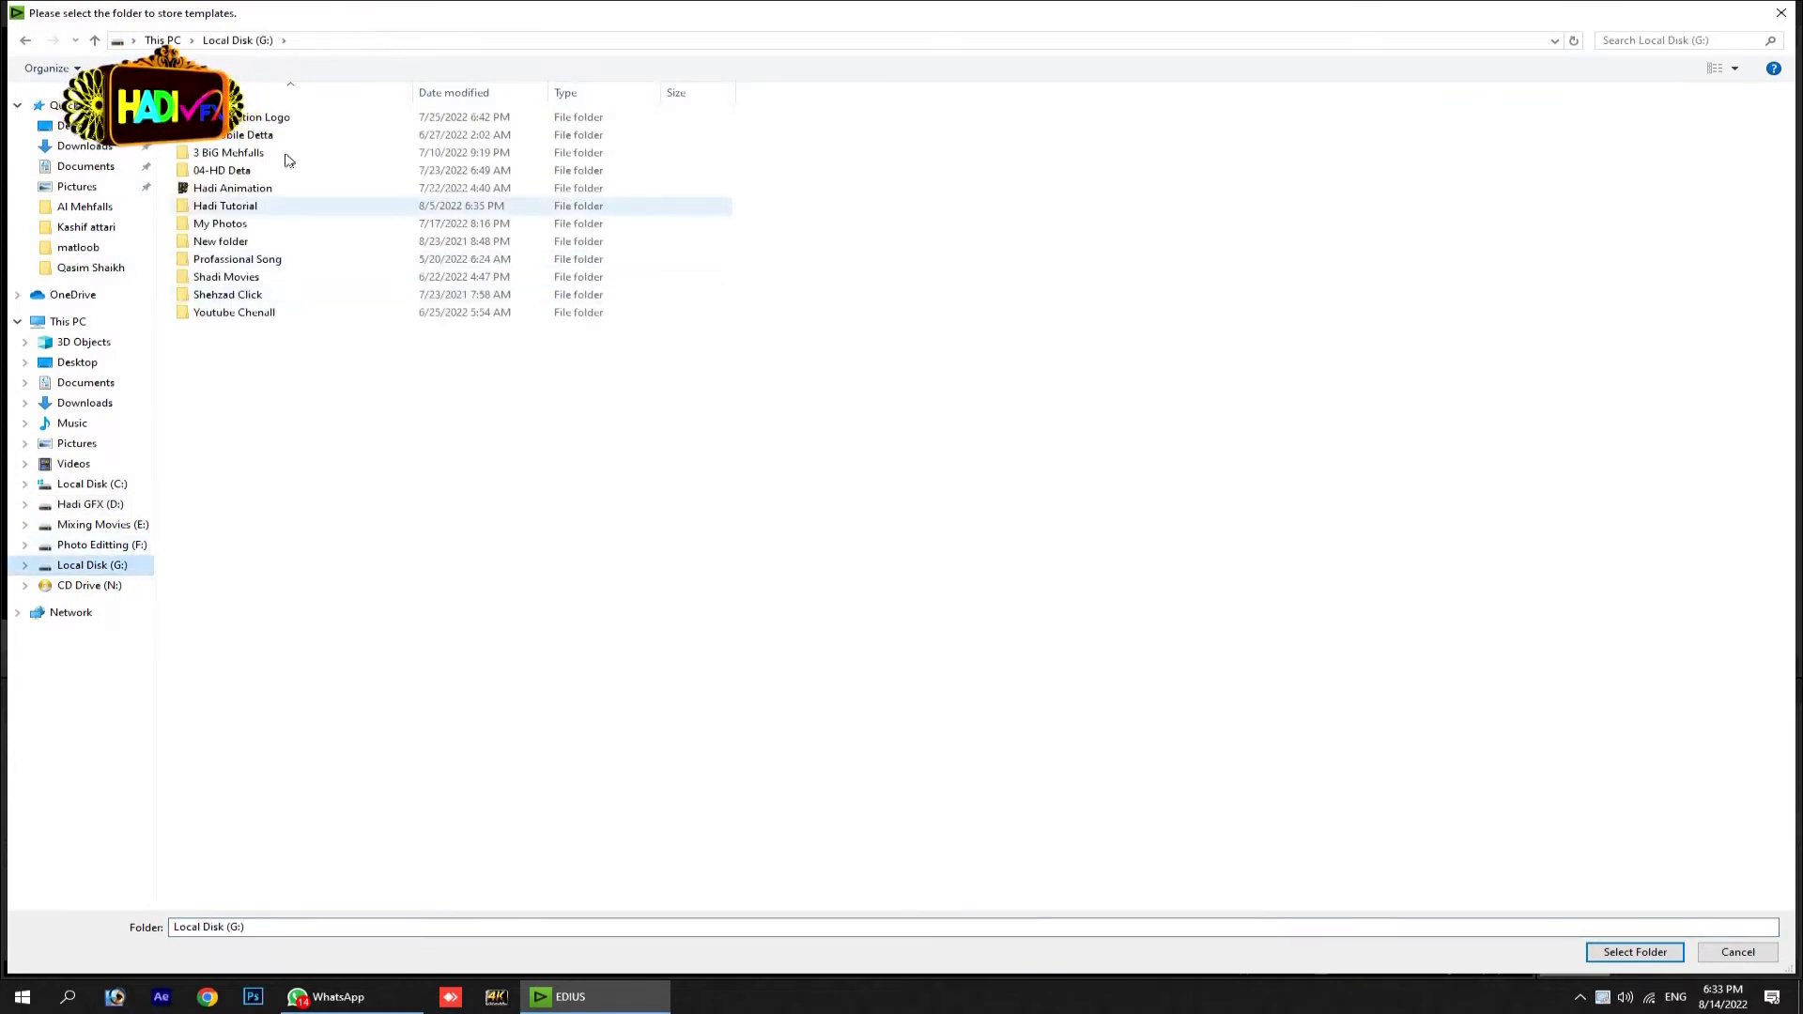
pyautogui.doubleClick(395, 190)
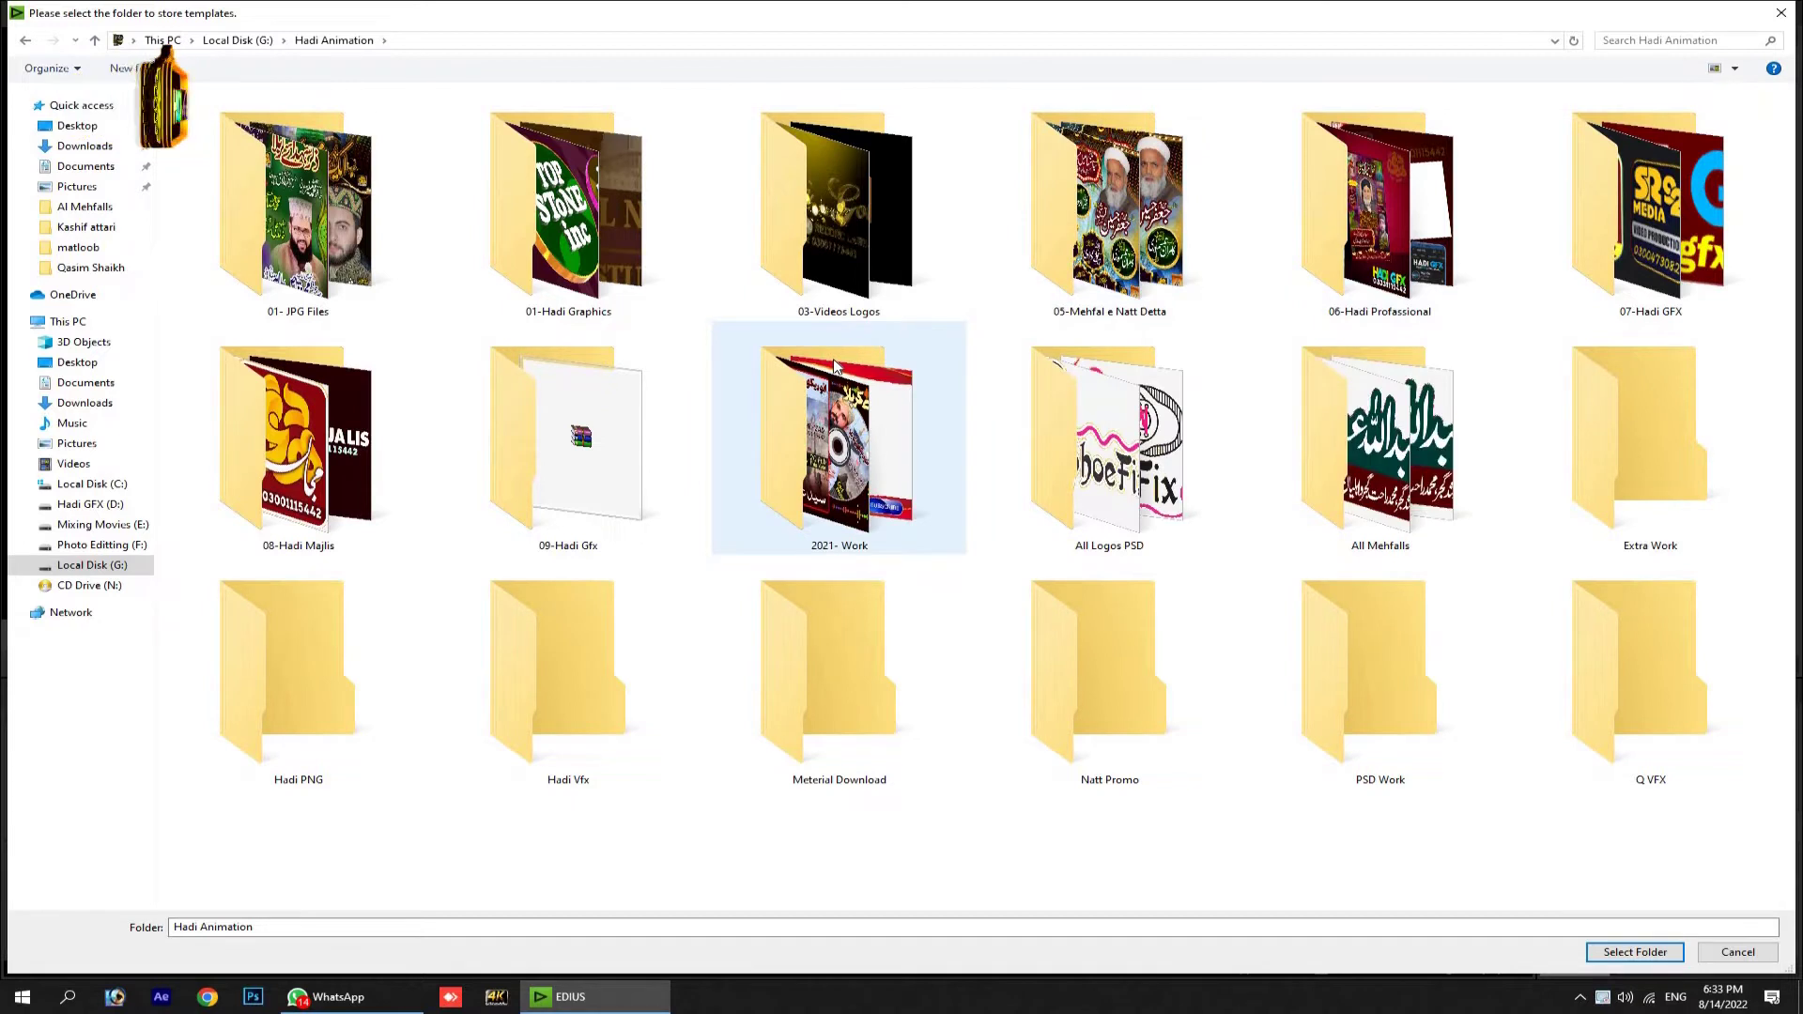
pyautogui.moveTo(835, 366)
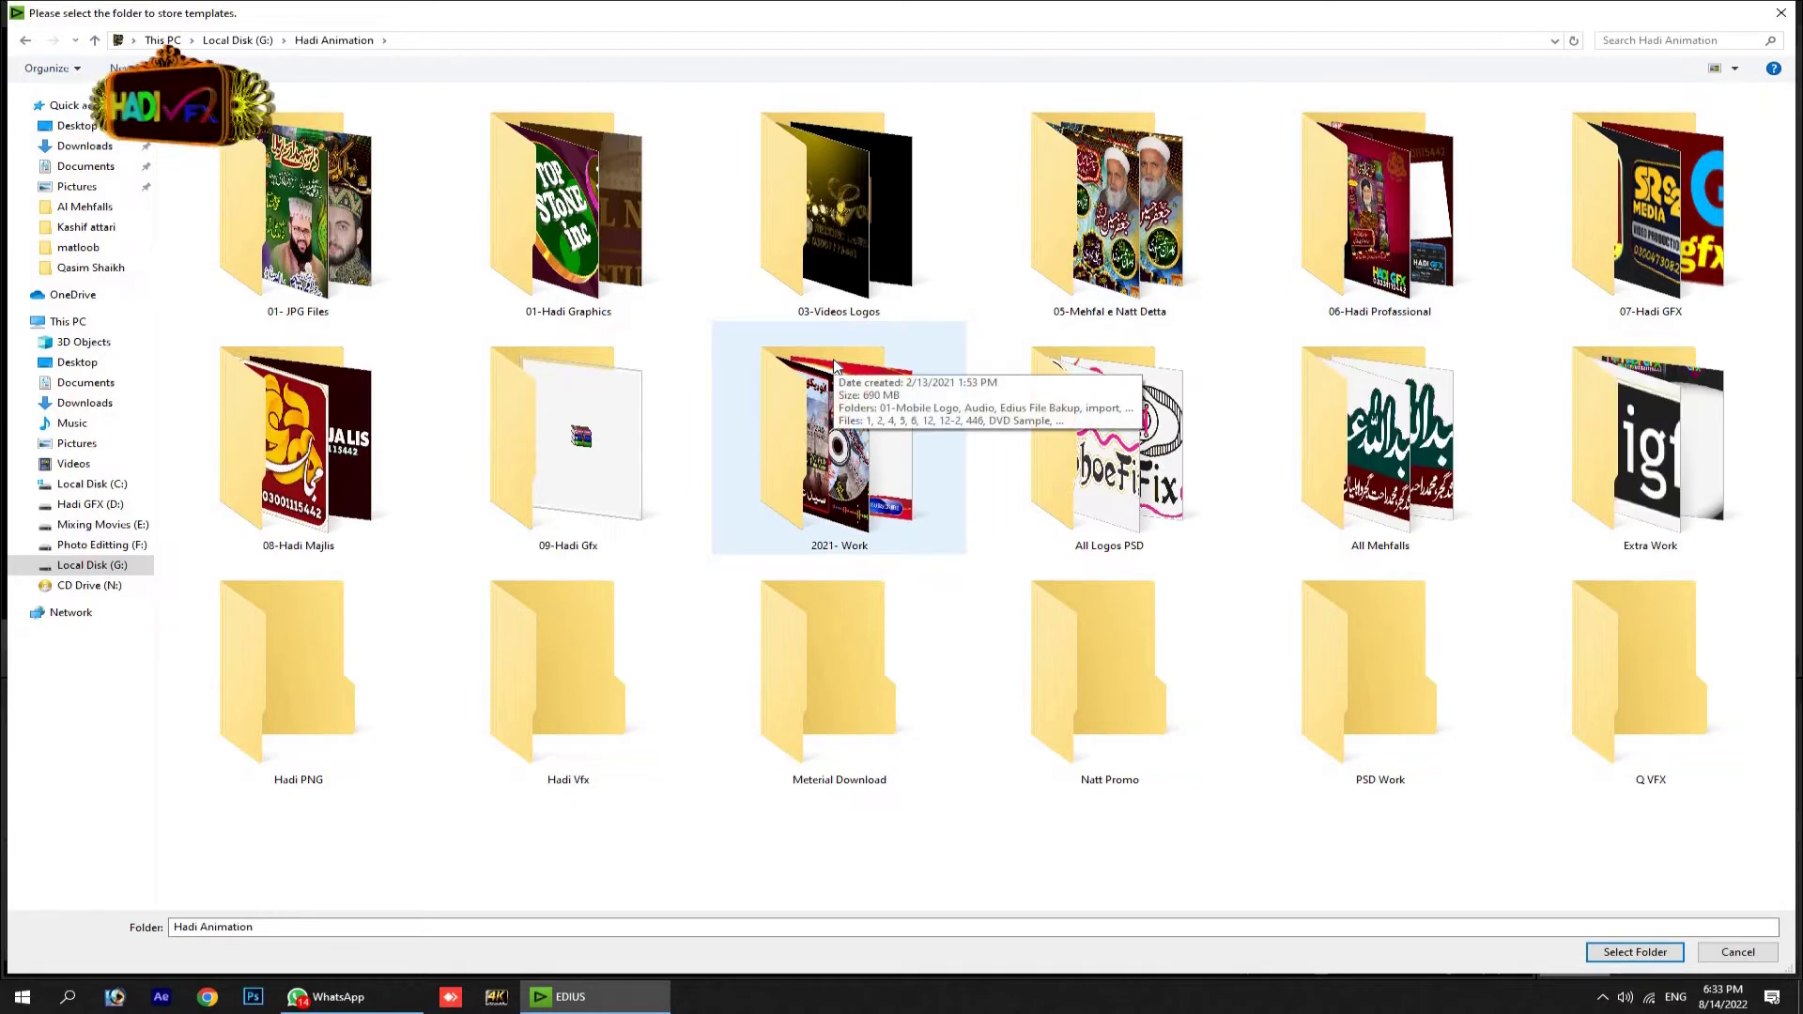
pyautogui.doubleClick(653, 484)
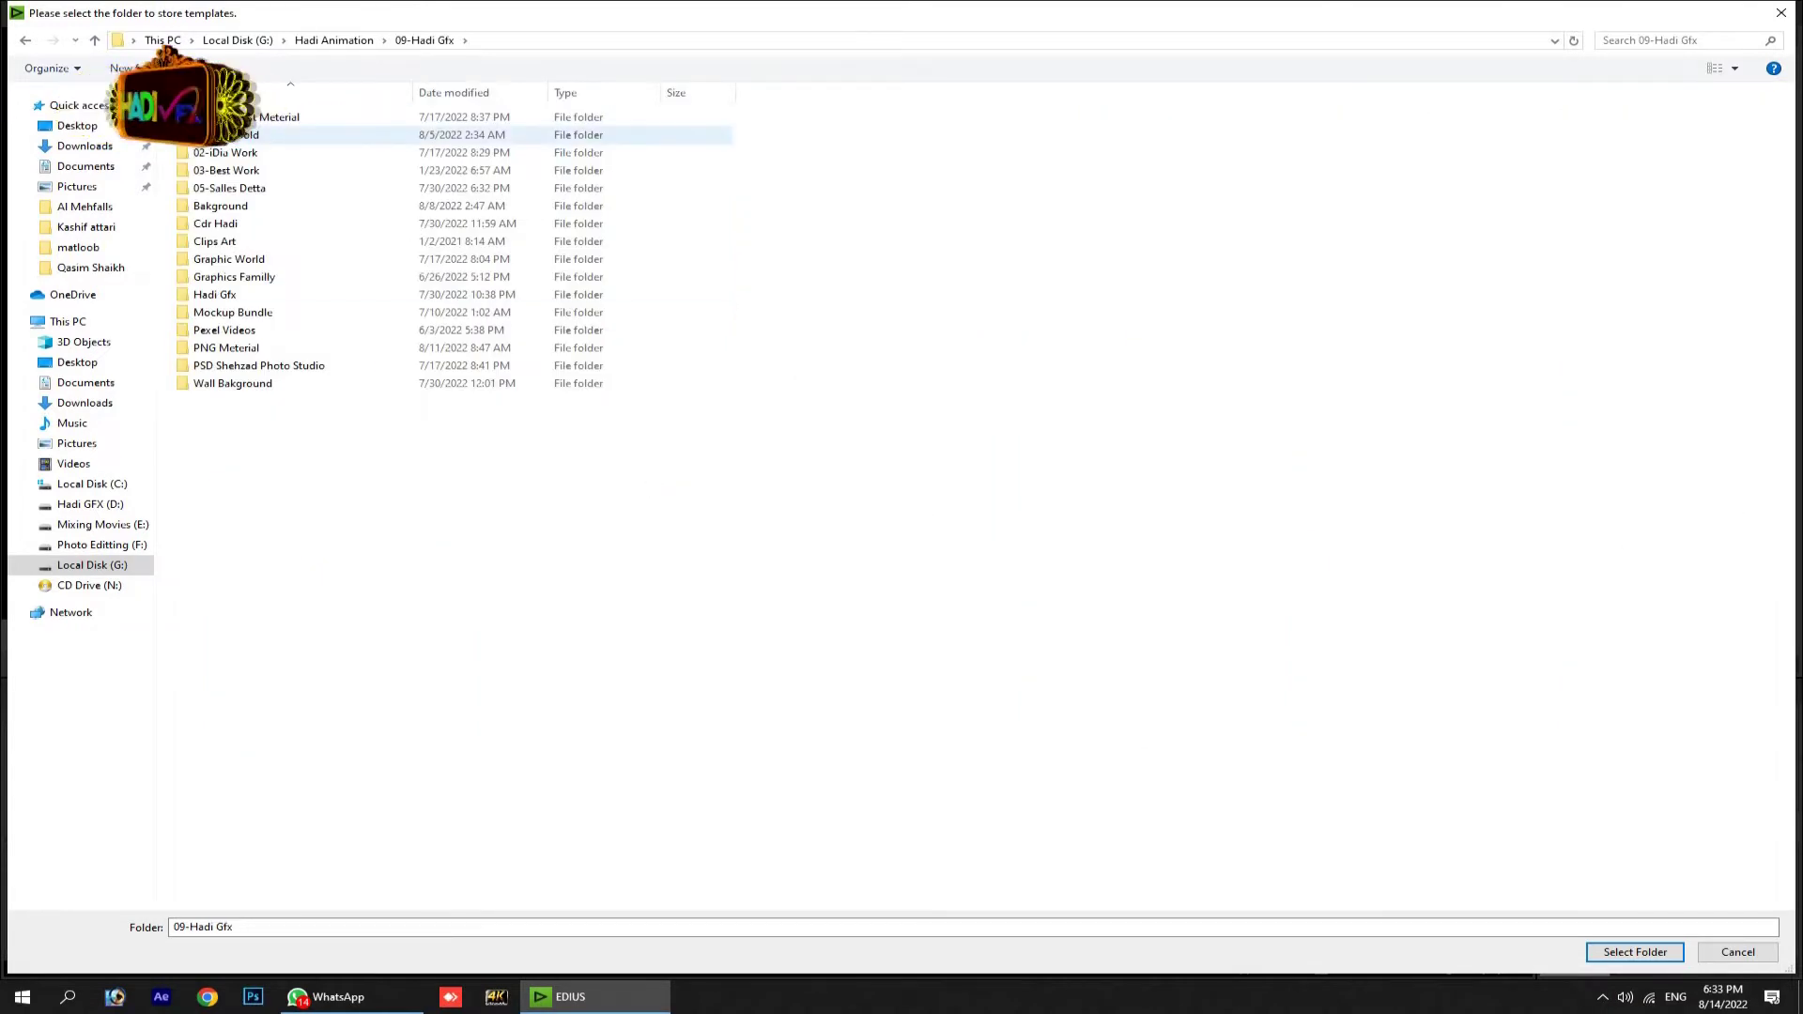
pyautogui.doubleClick(235, 117)
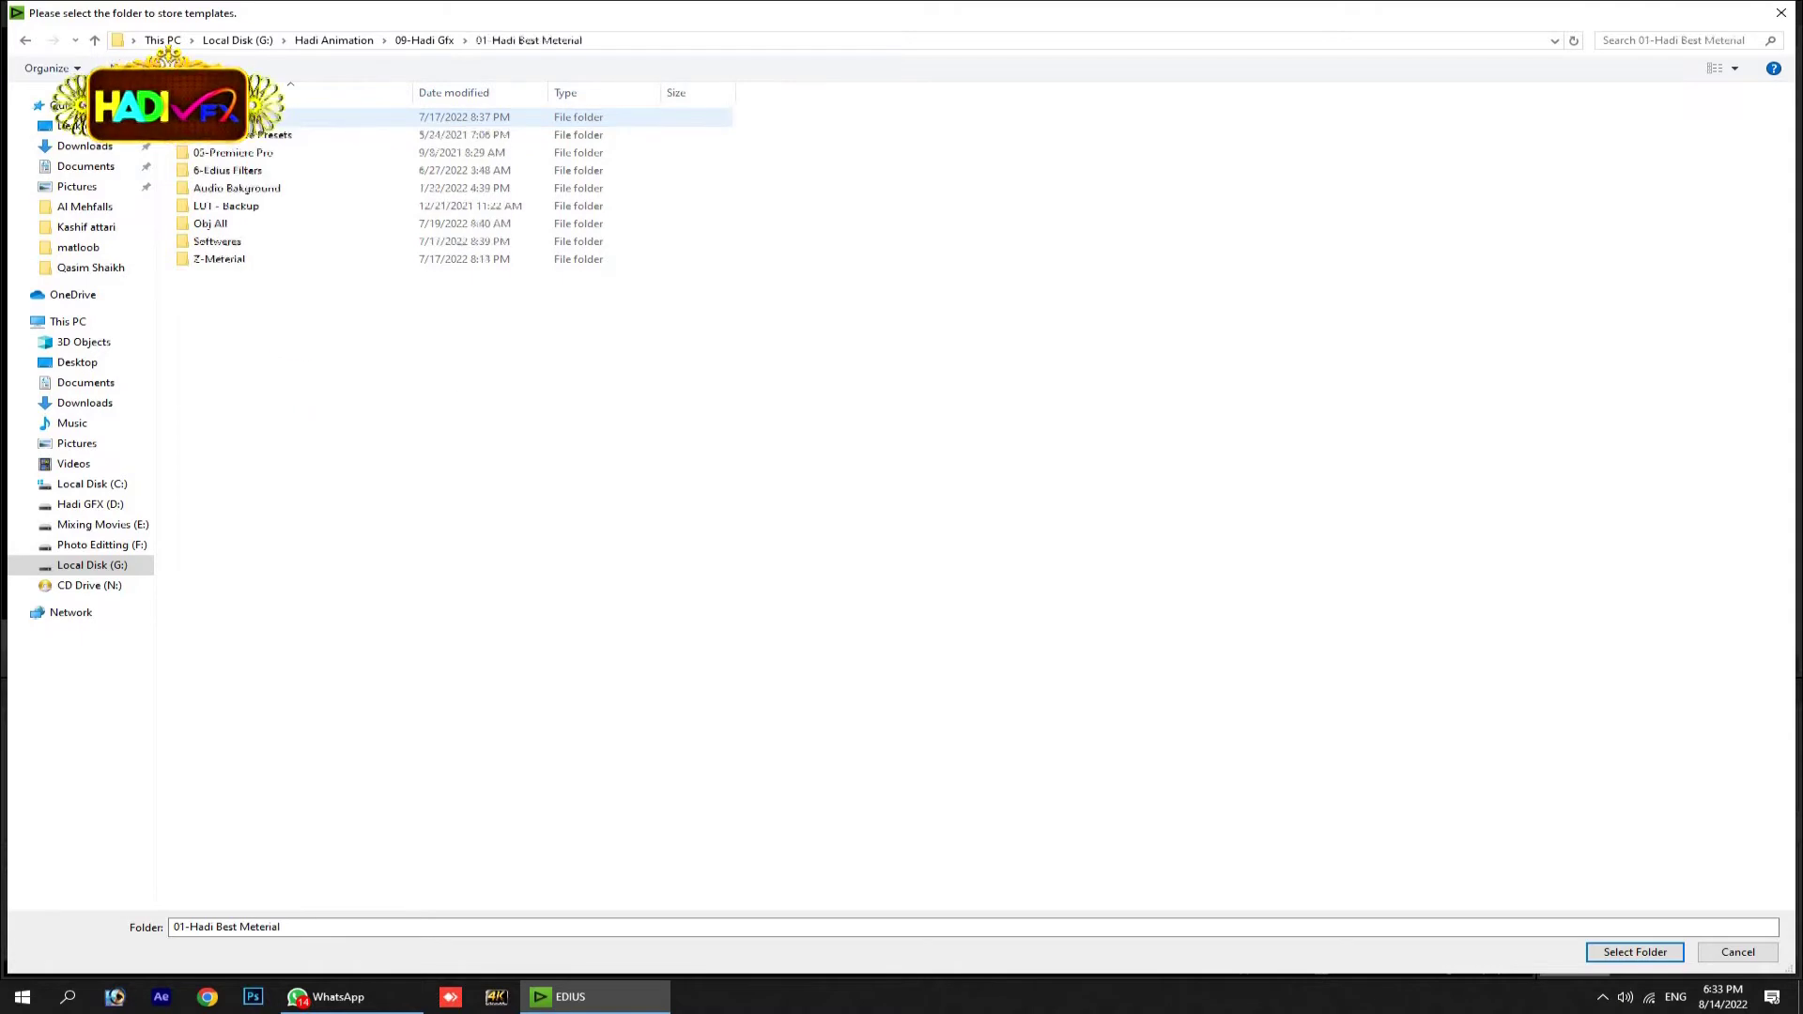
pyautogui.doubleClick(227, 171)
pyautogui.doubleClick(214, 242)
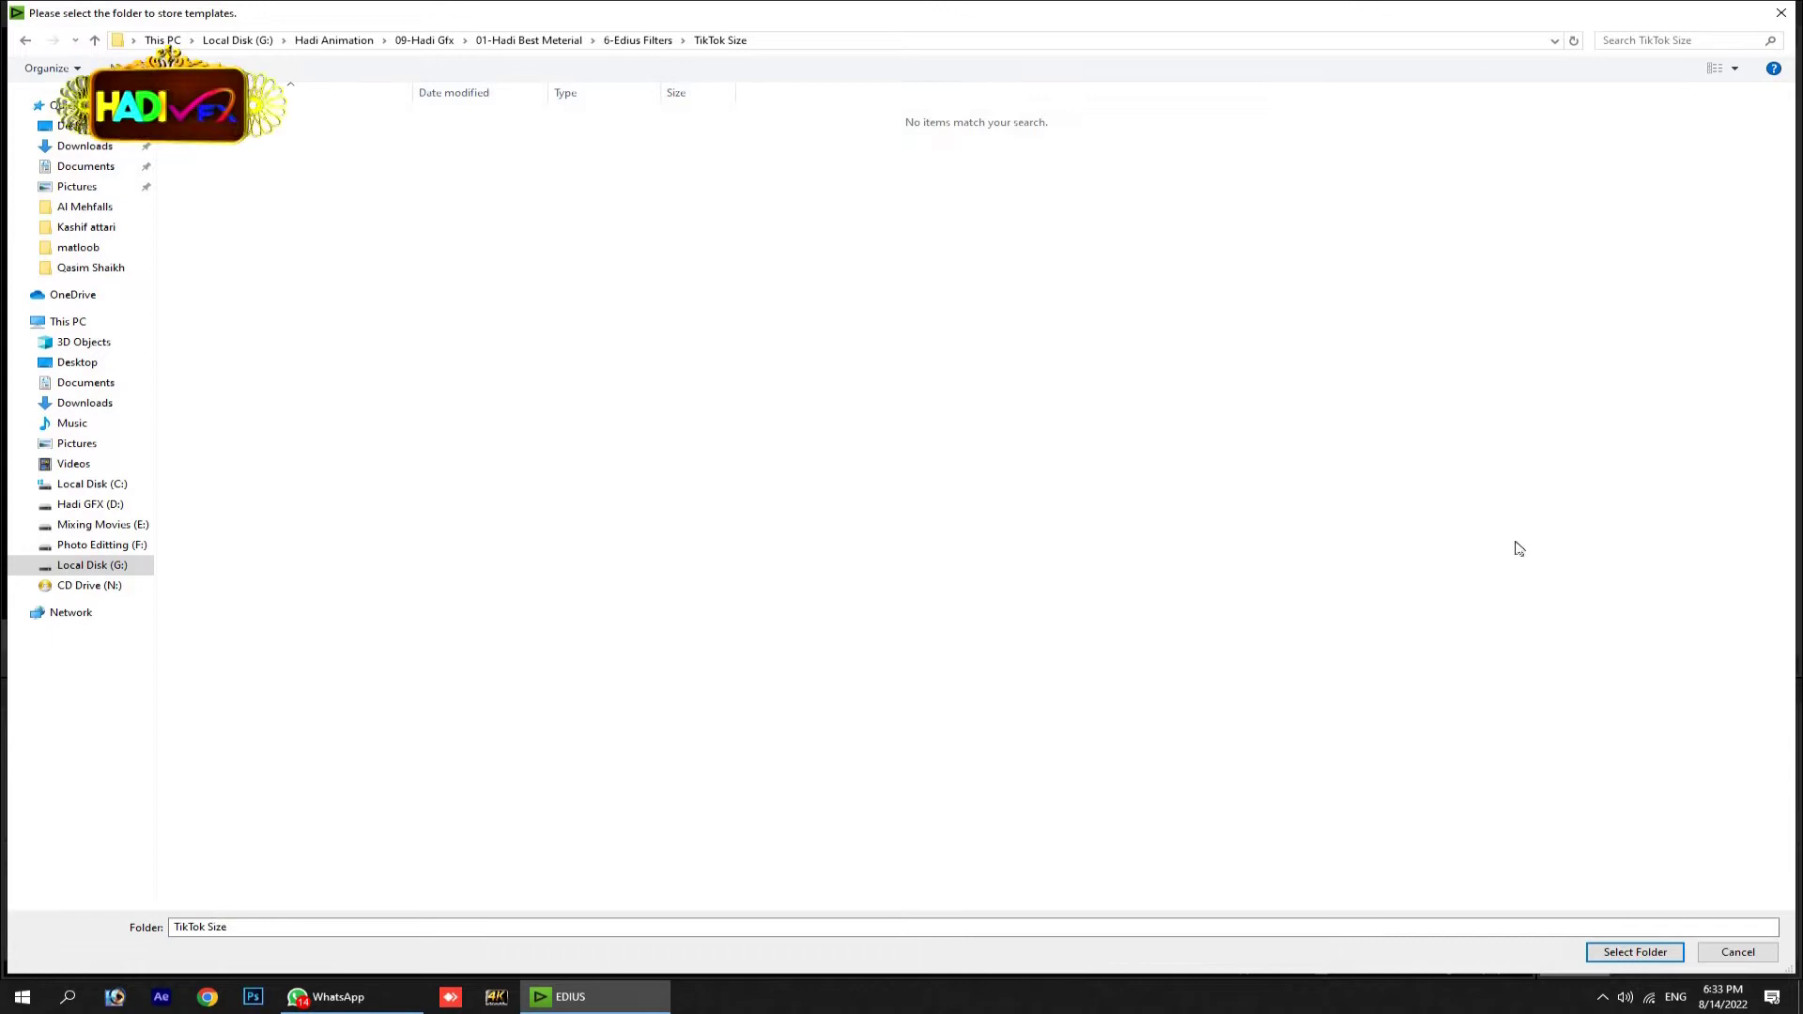
pyautogui.click(1749, 958)
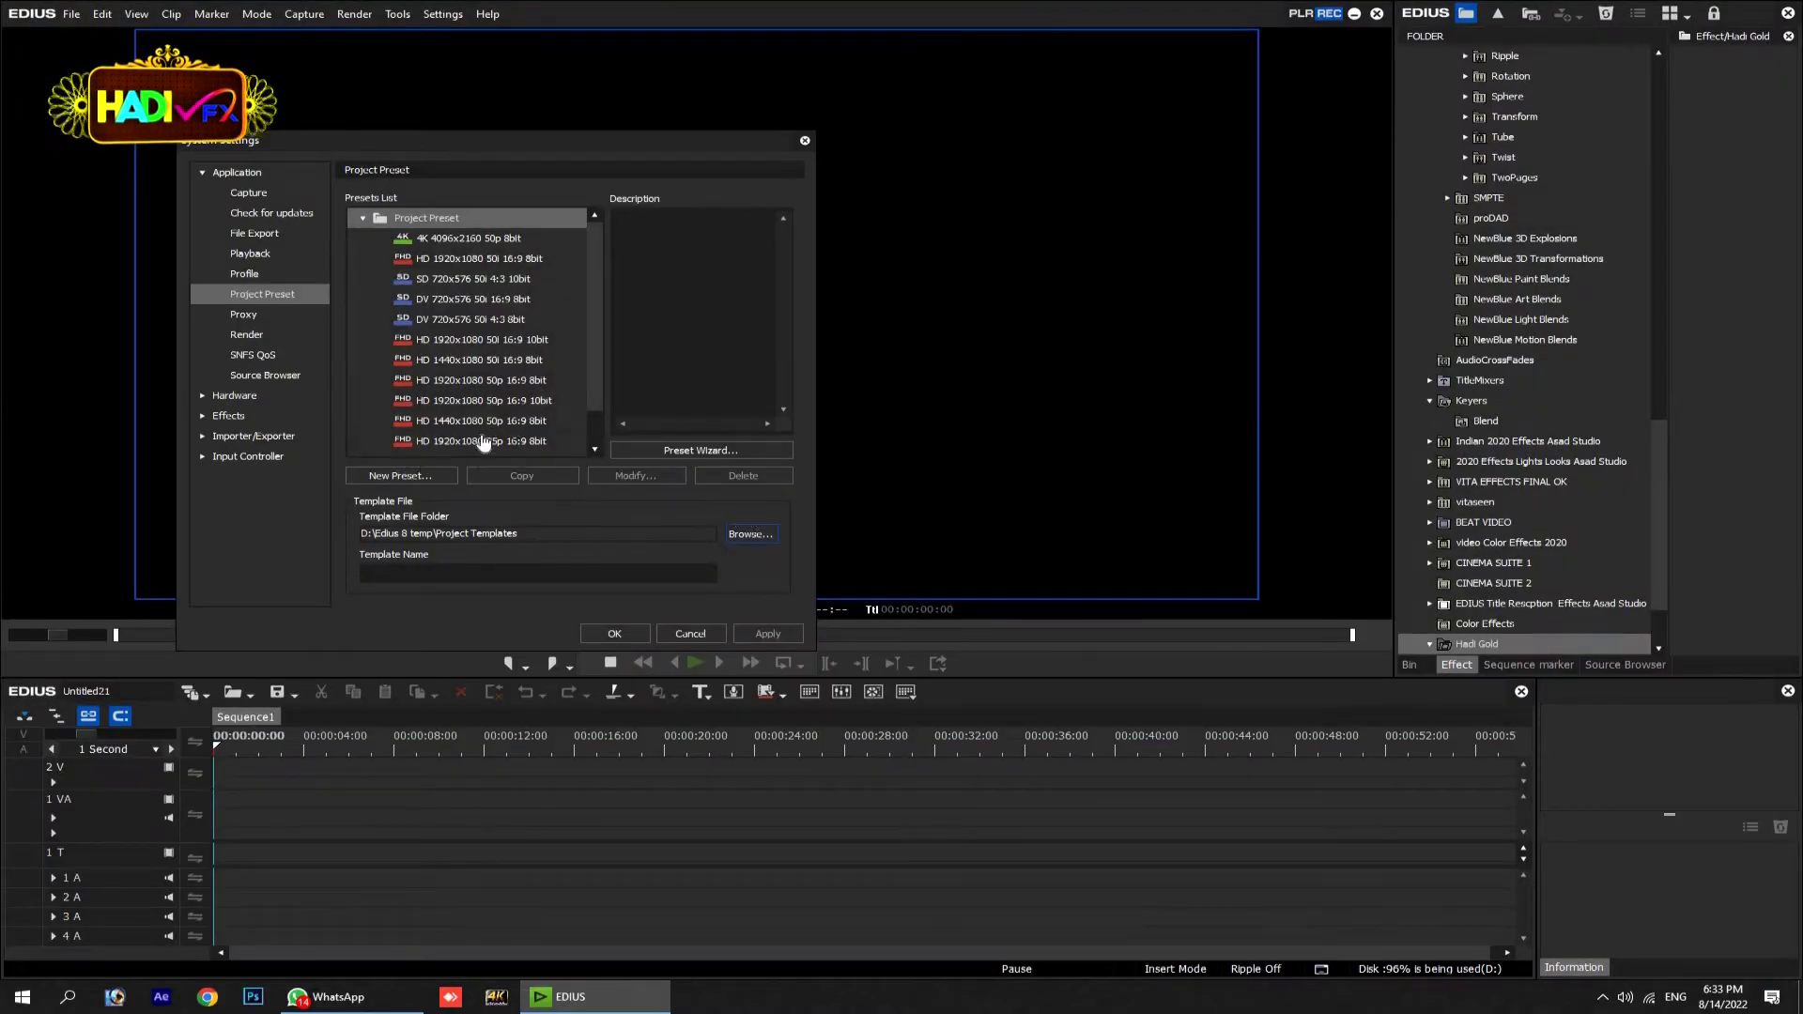
# Open and close the New Preset window, then bring up the Presets List context menu.
pyautogui.click(422, 482)
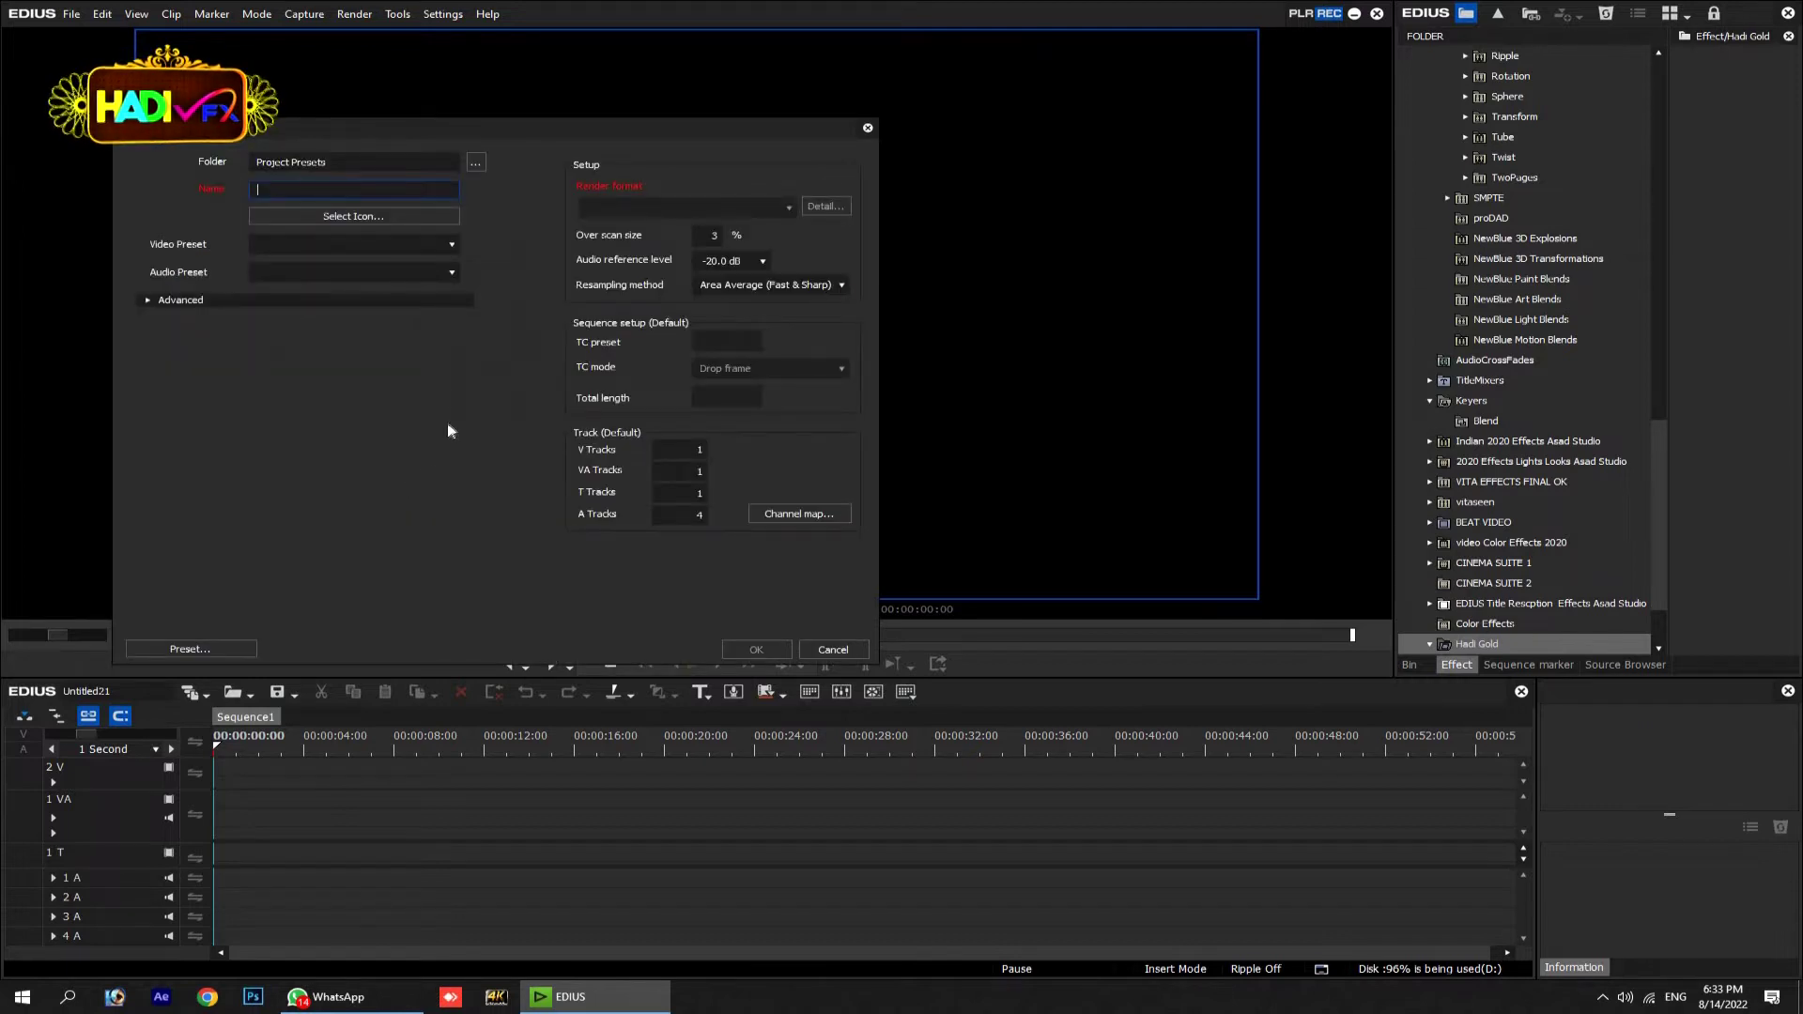
pyautogui.click(867, 130)
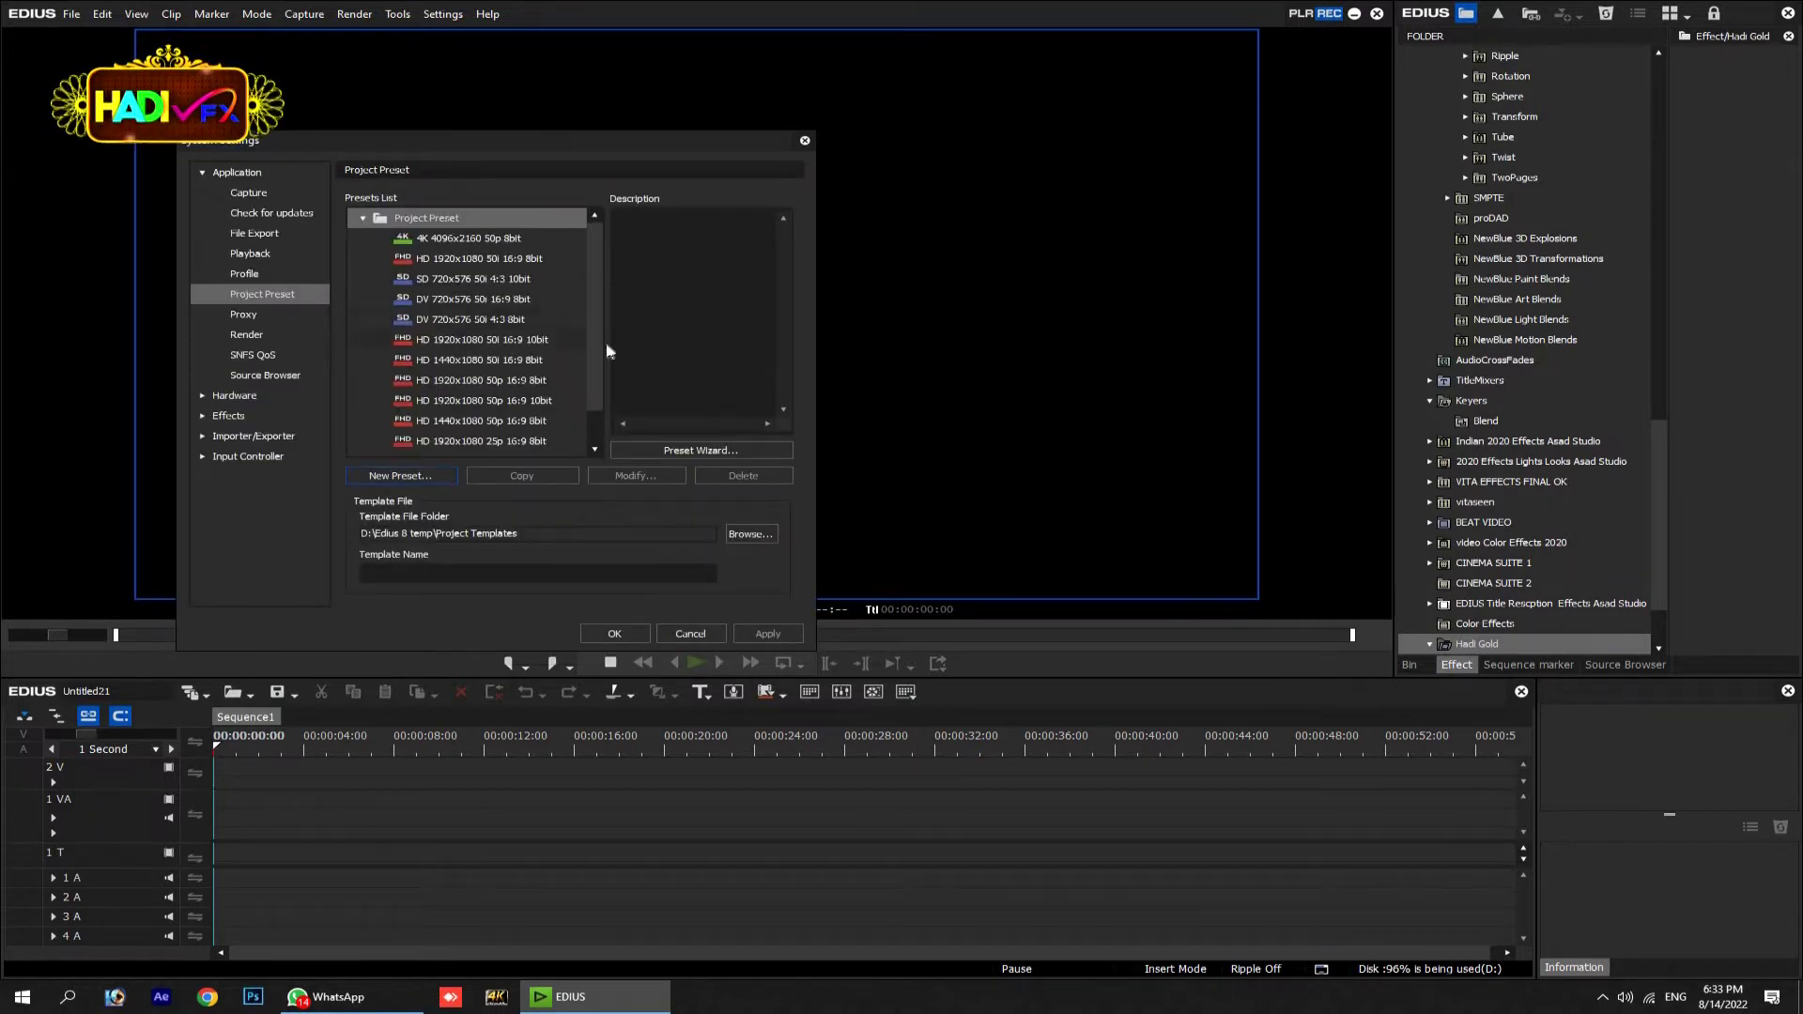
pyautogui.rightClick(358, 327)
# Import the Tiktok 720x1280 25p 8bit EPP preset from G:\...\6-Edius Filters\TikTok Size.
pyautogui.click(382, 415)
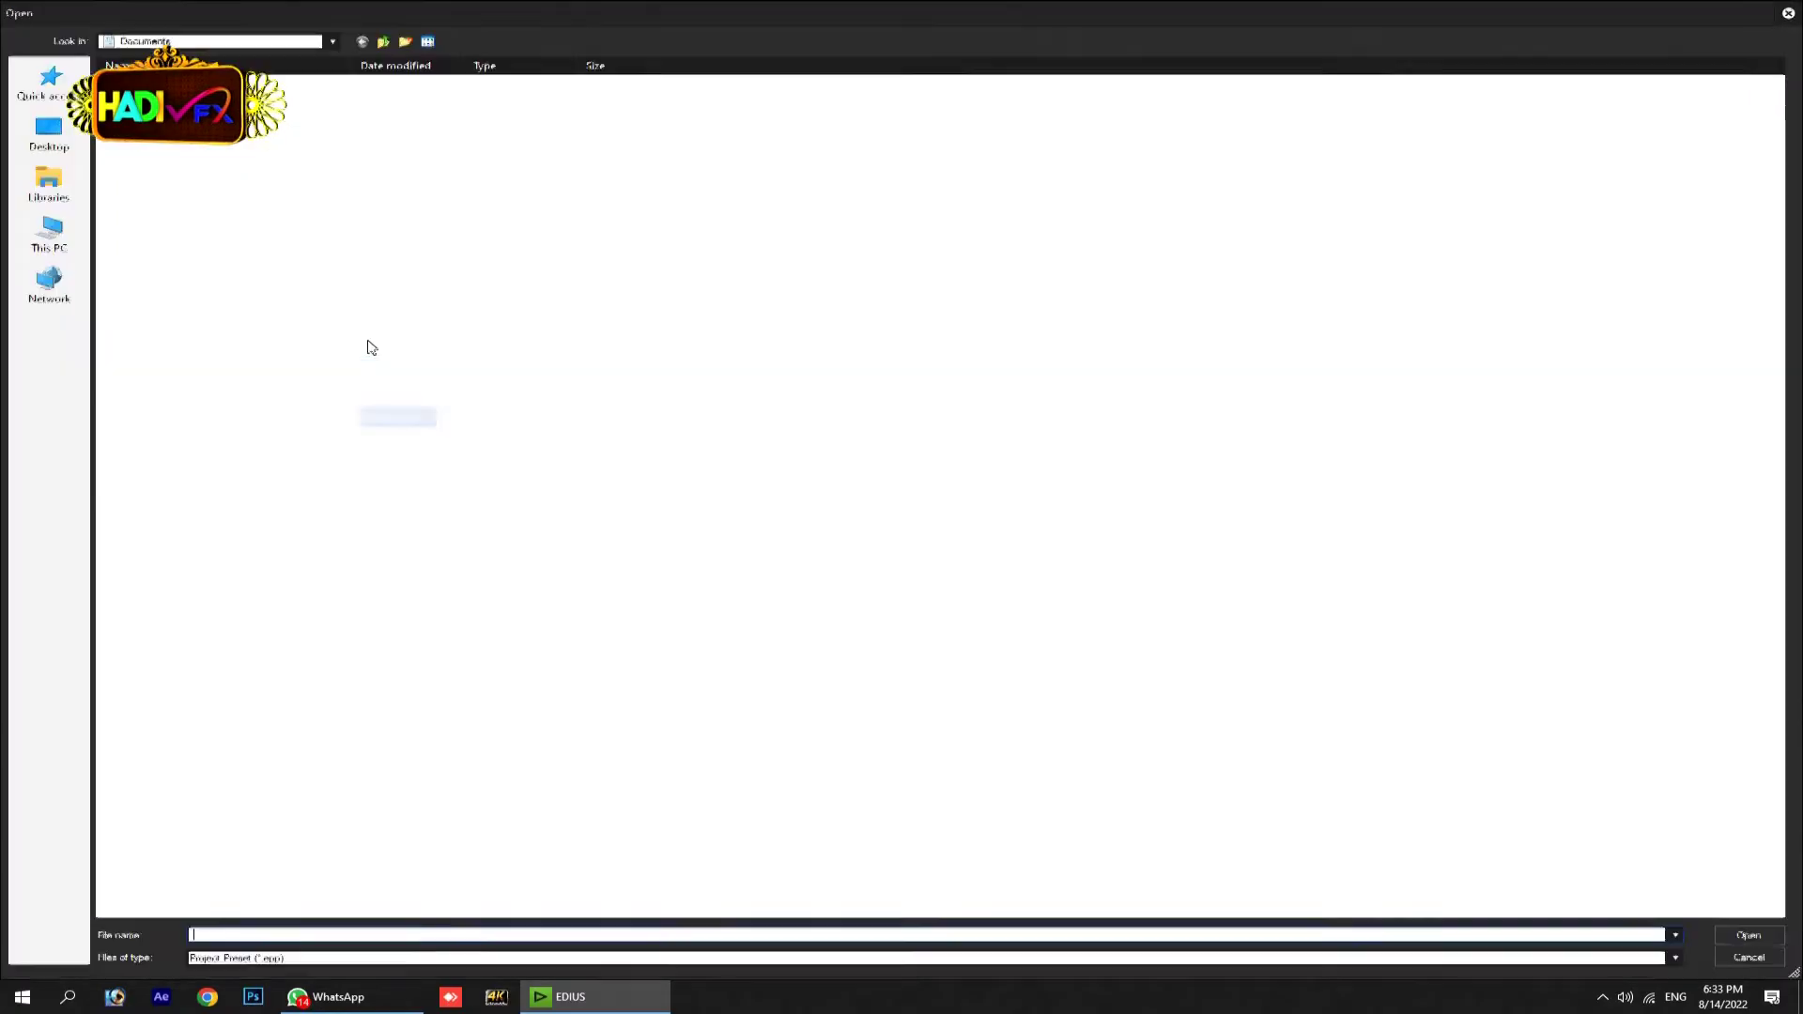
pyautogui.click(49, 242)
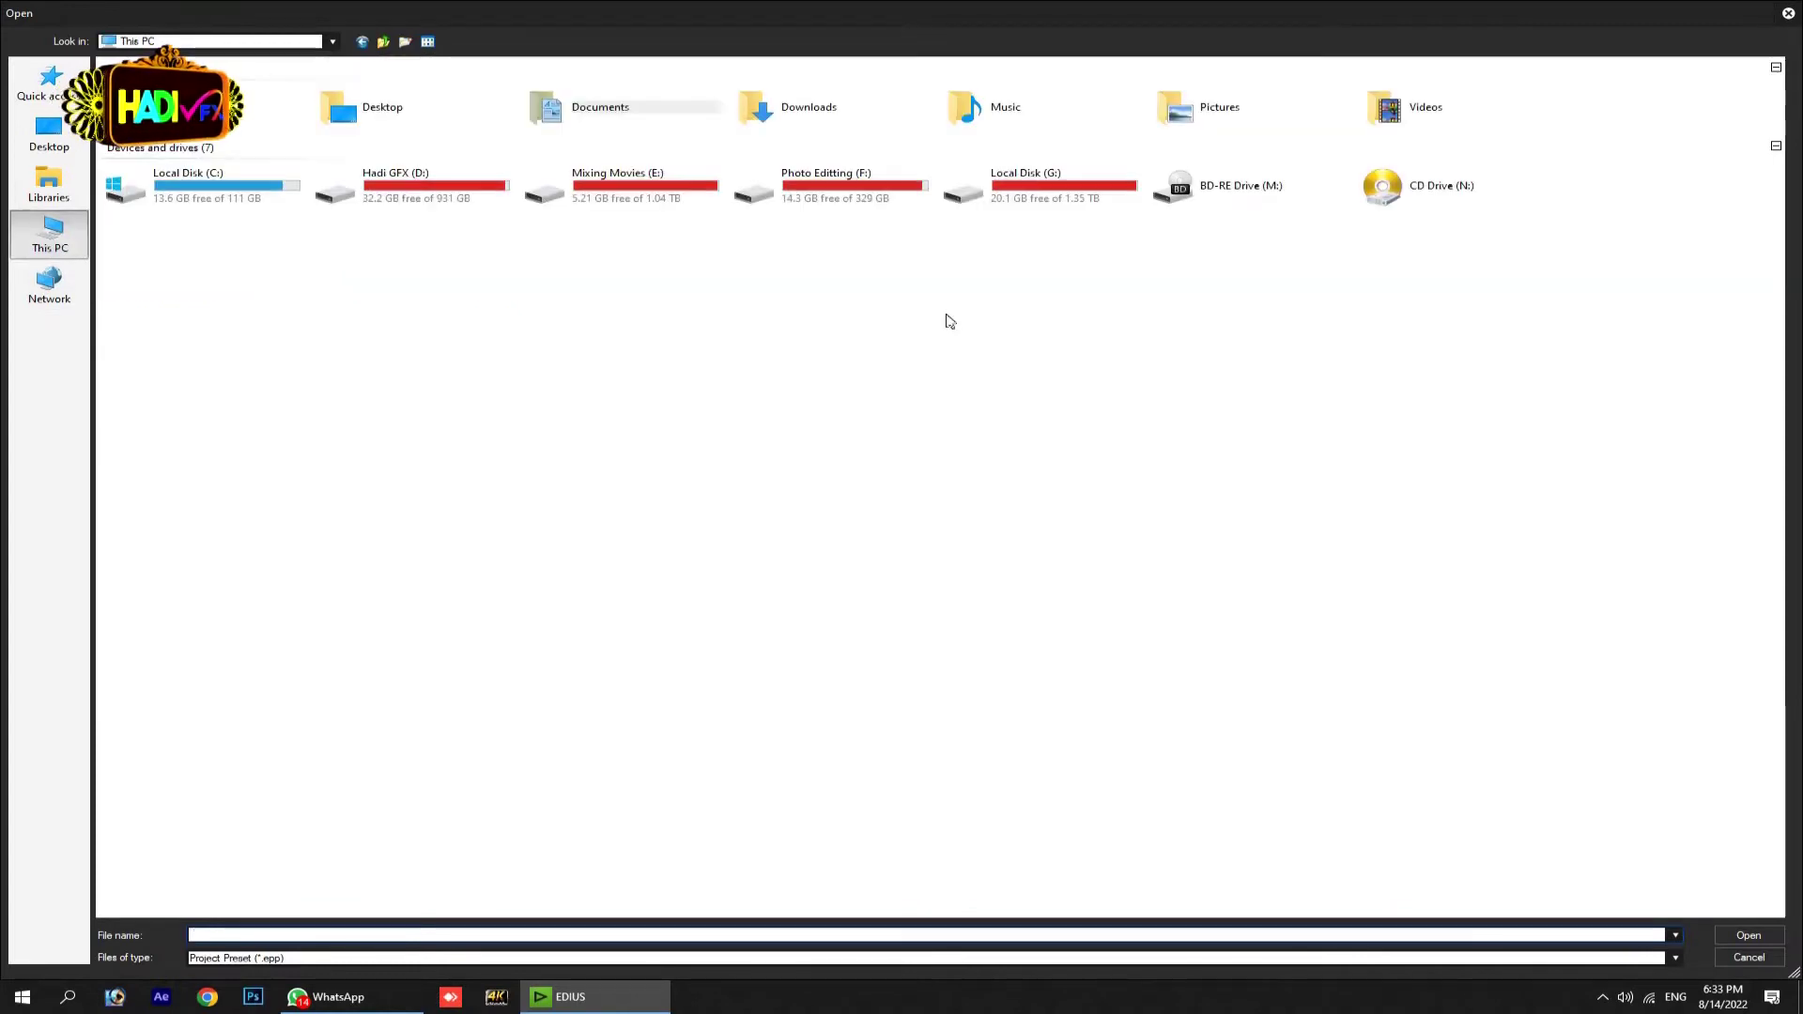
pyautogui.doubleClick(1037, 188)
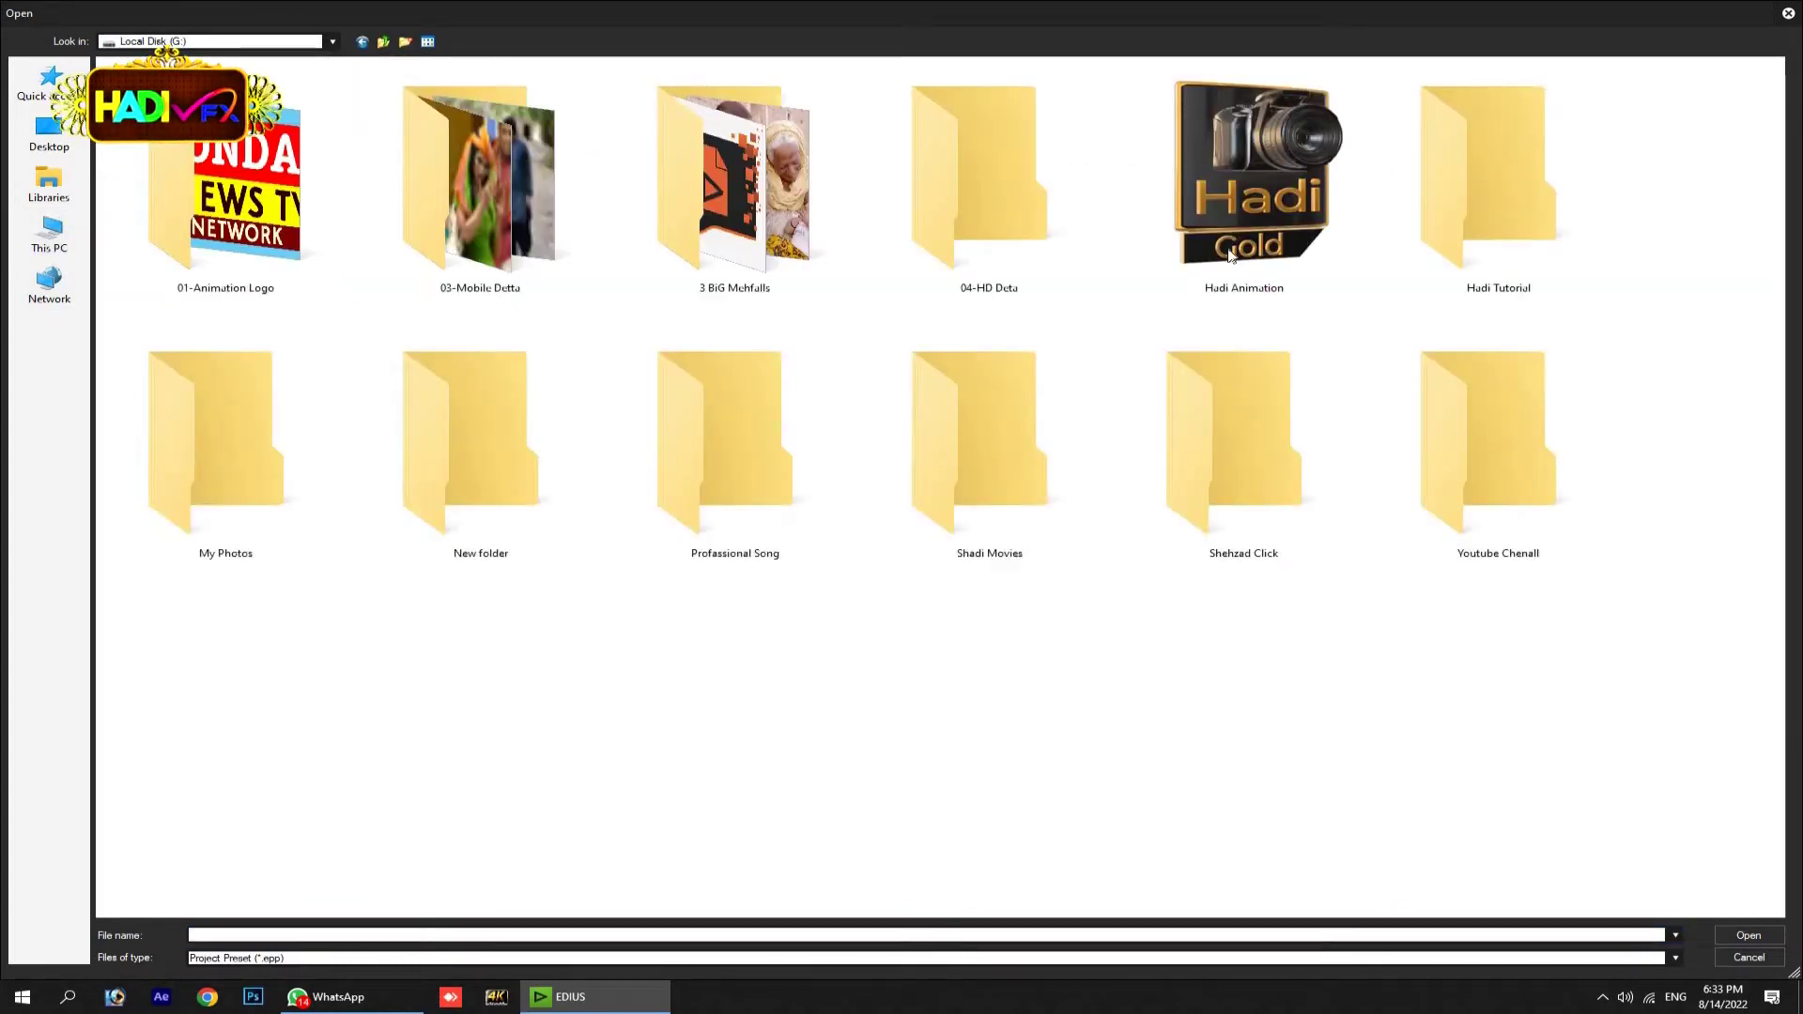
pyautogui.doubleClick(1230, 255)
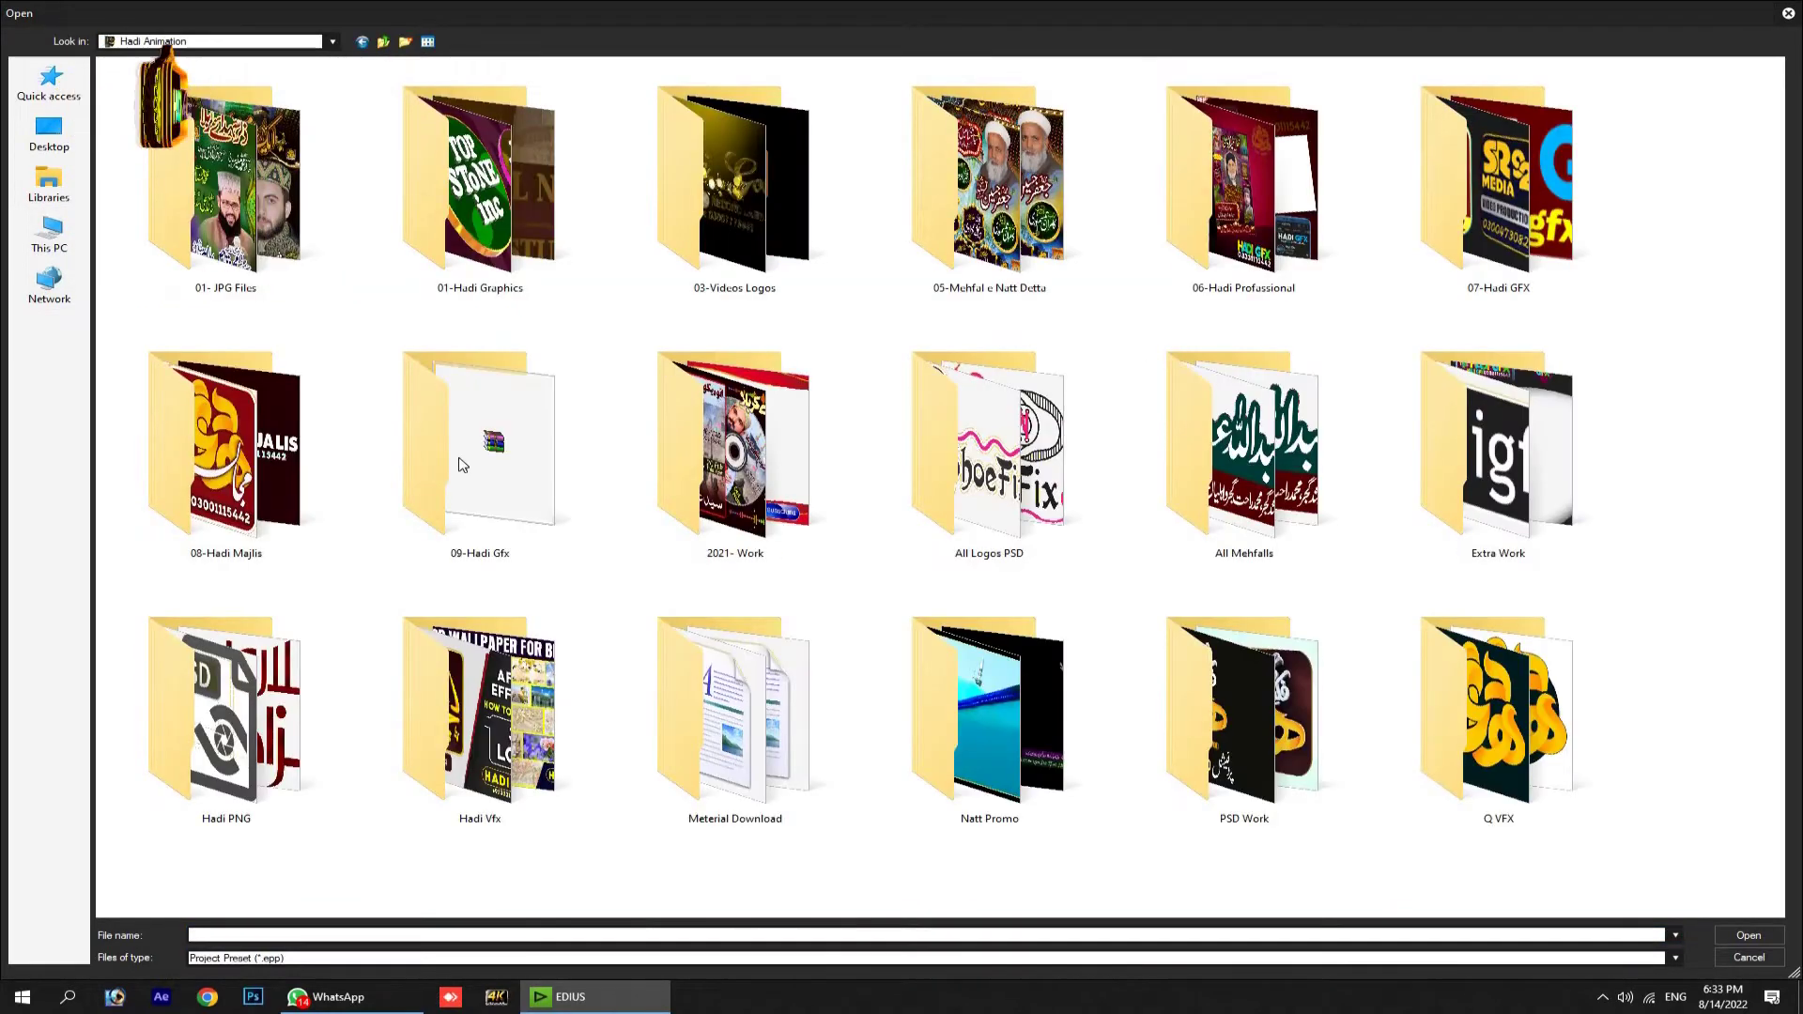
pyautogui.doubleClick(292, 273)
pyautogui.doubleClick(246, 207)
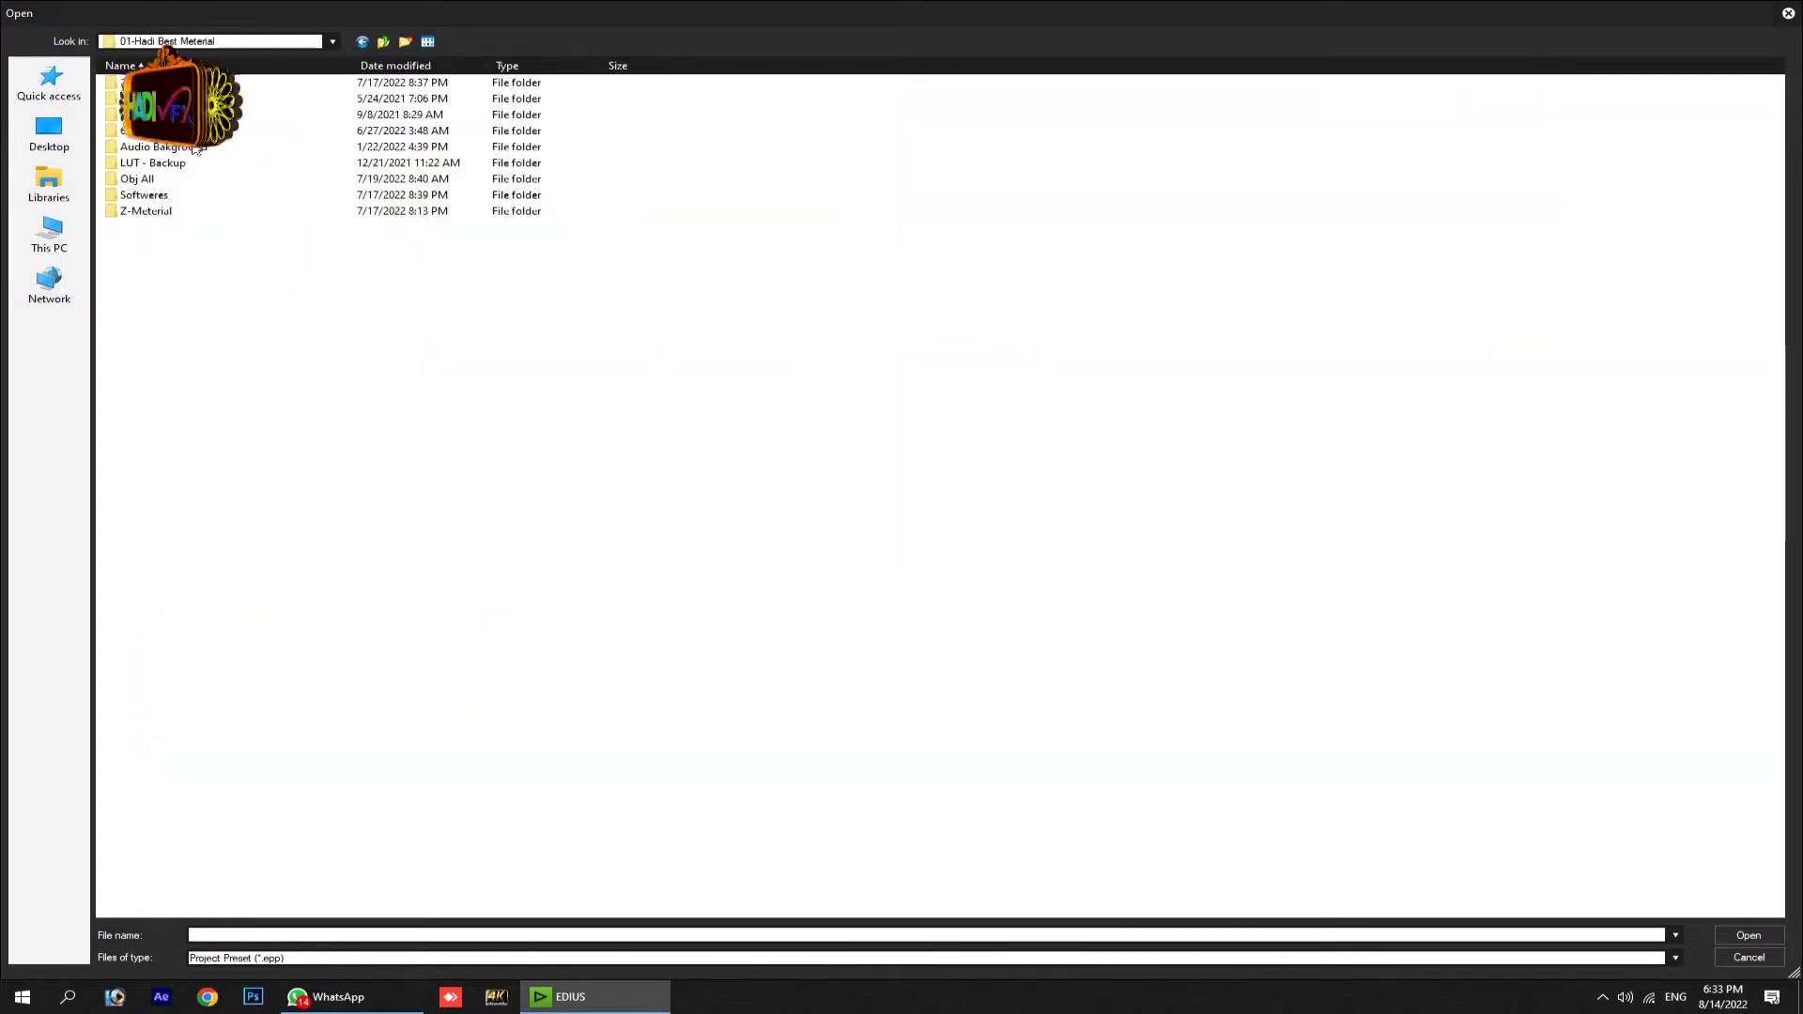
pyautogui.doubleClick(169, 130)
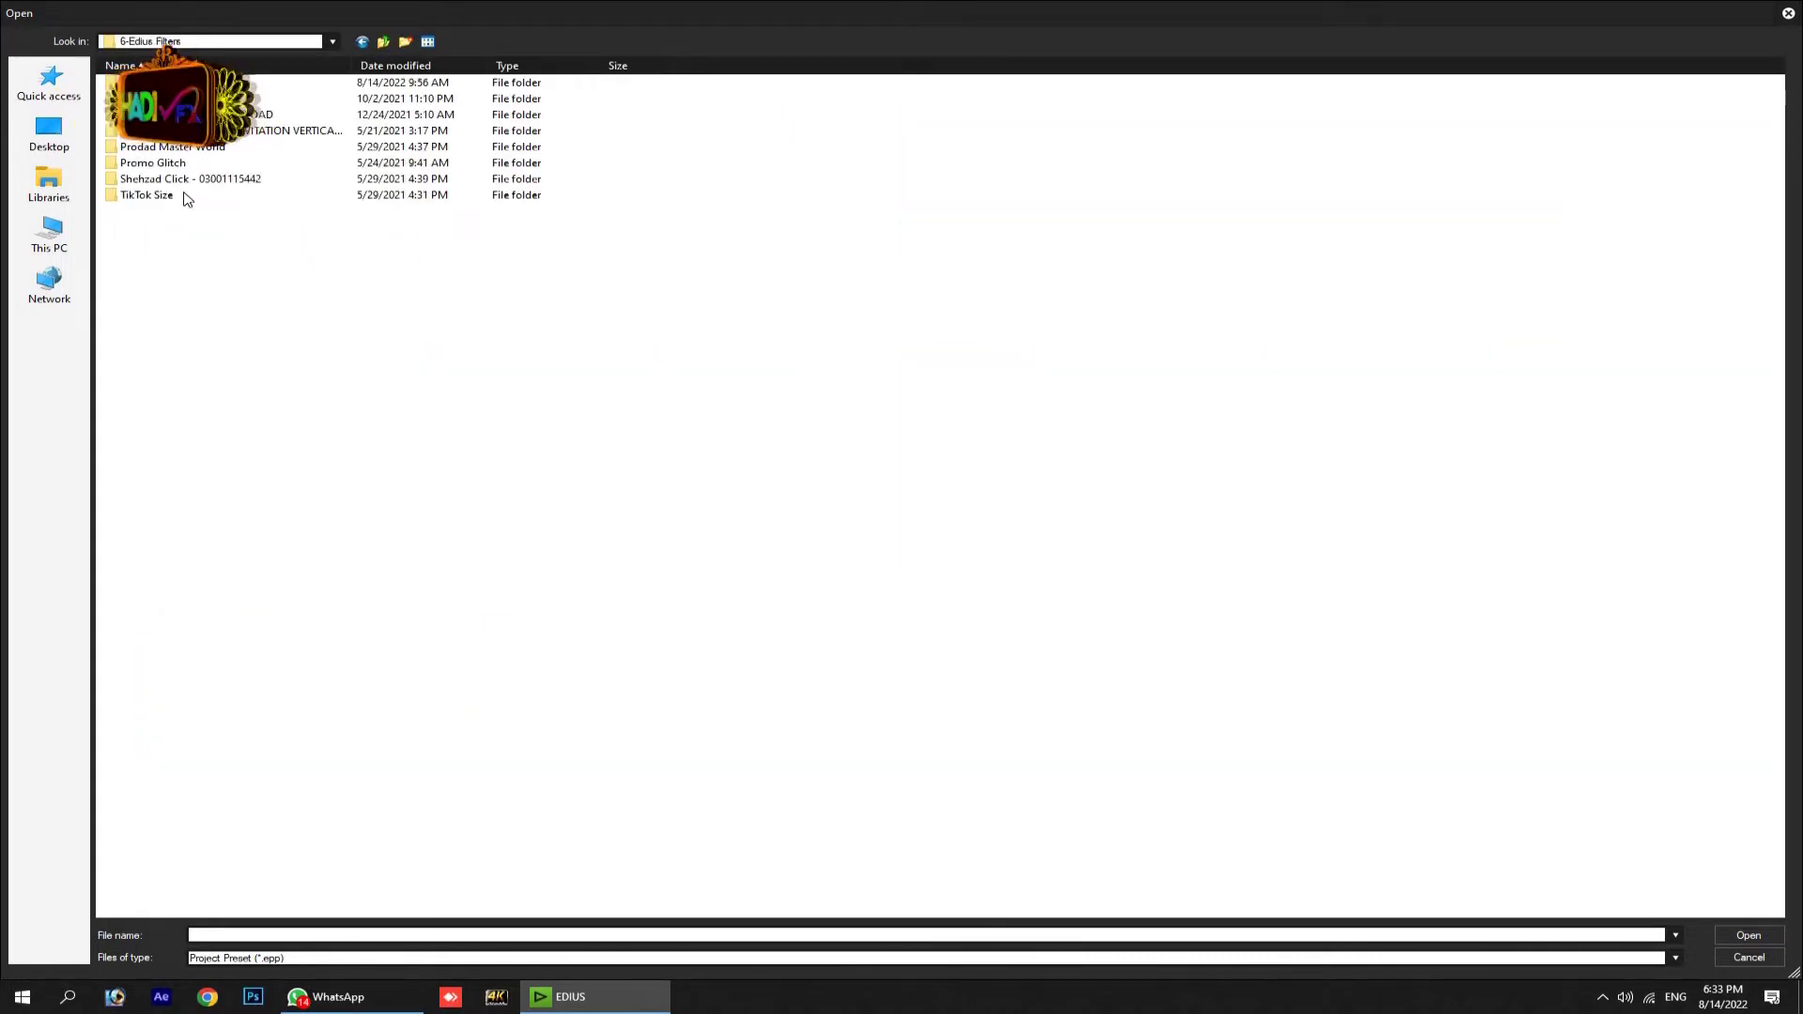
pyautogui.doubleClick(150, 194)
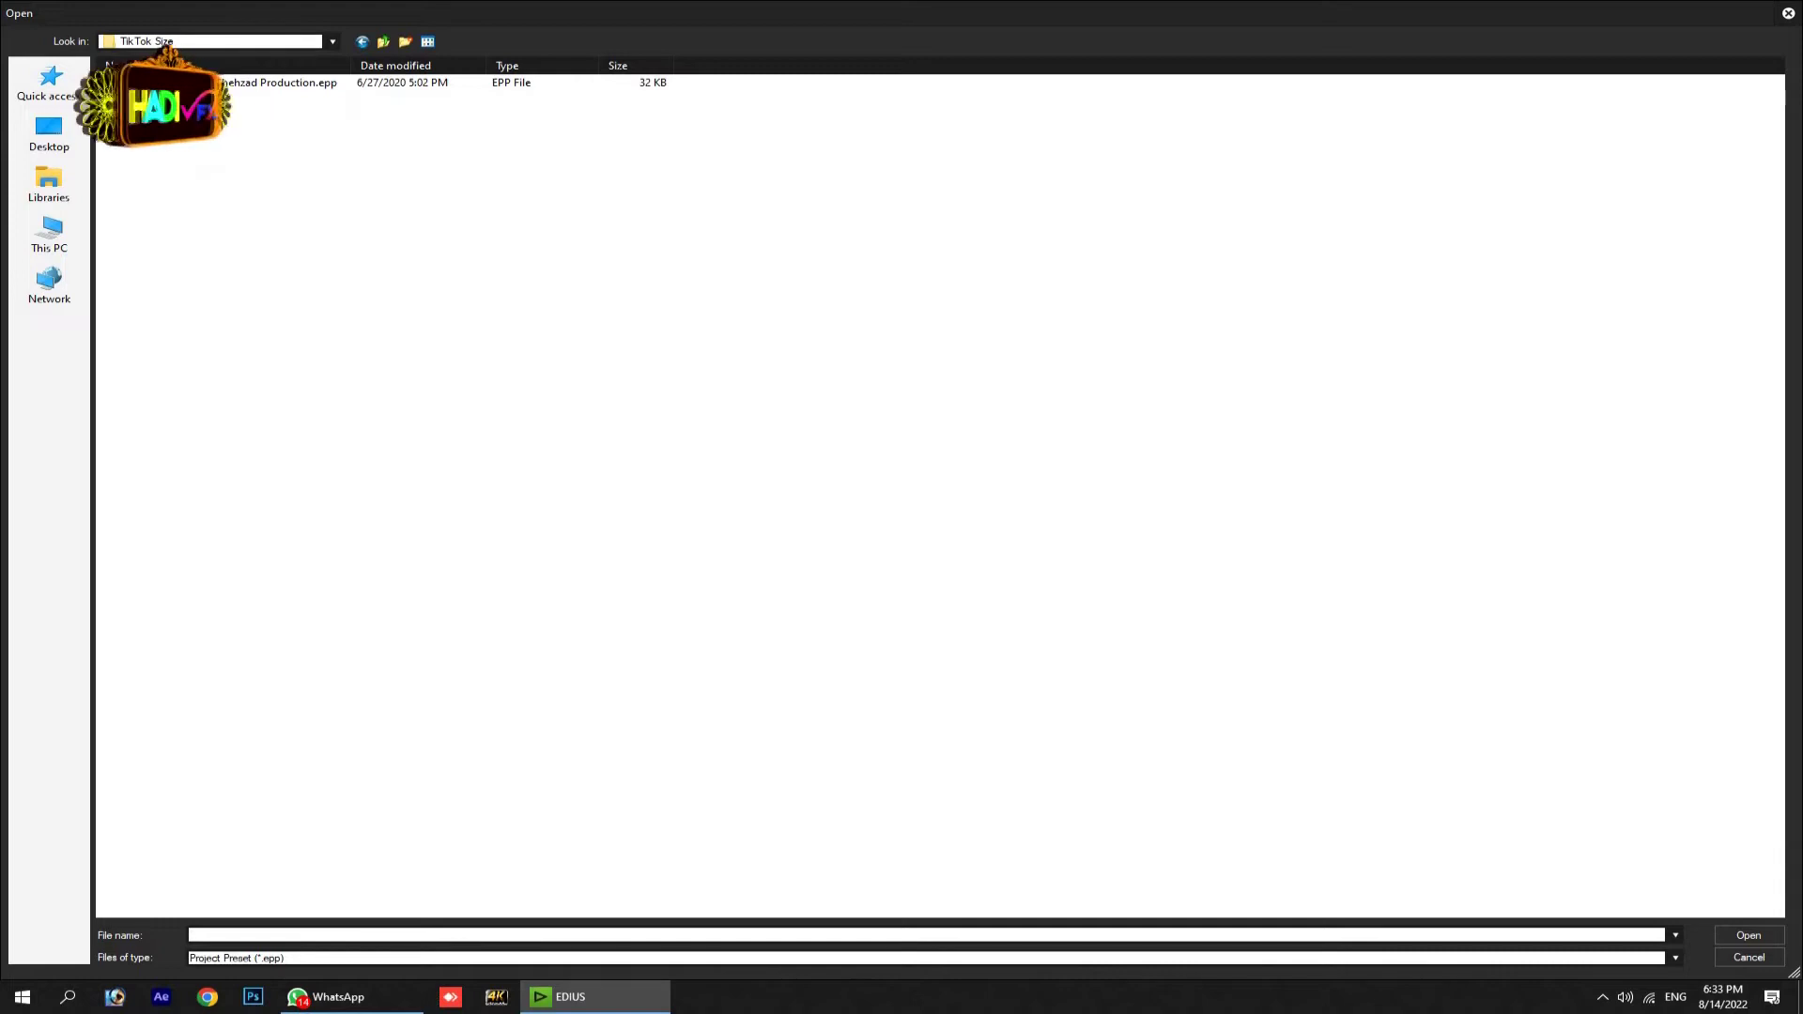
pyautogui.click(188, 82)
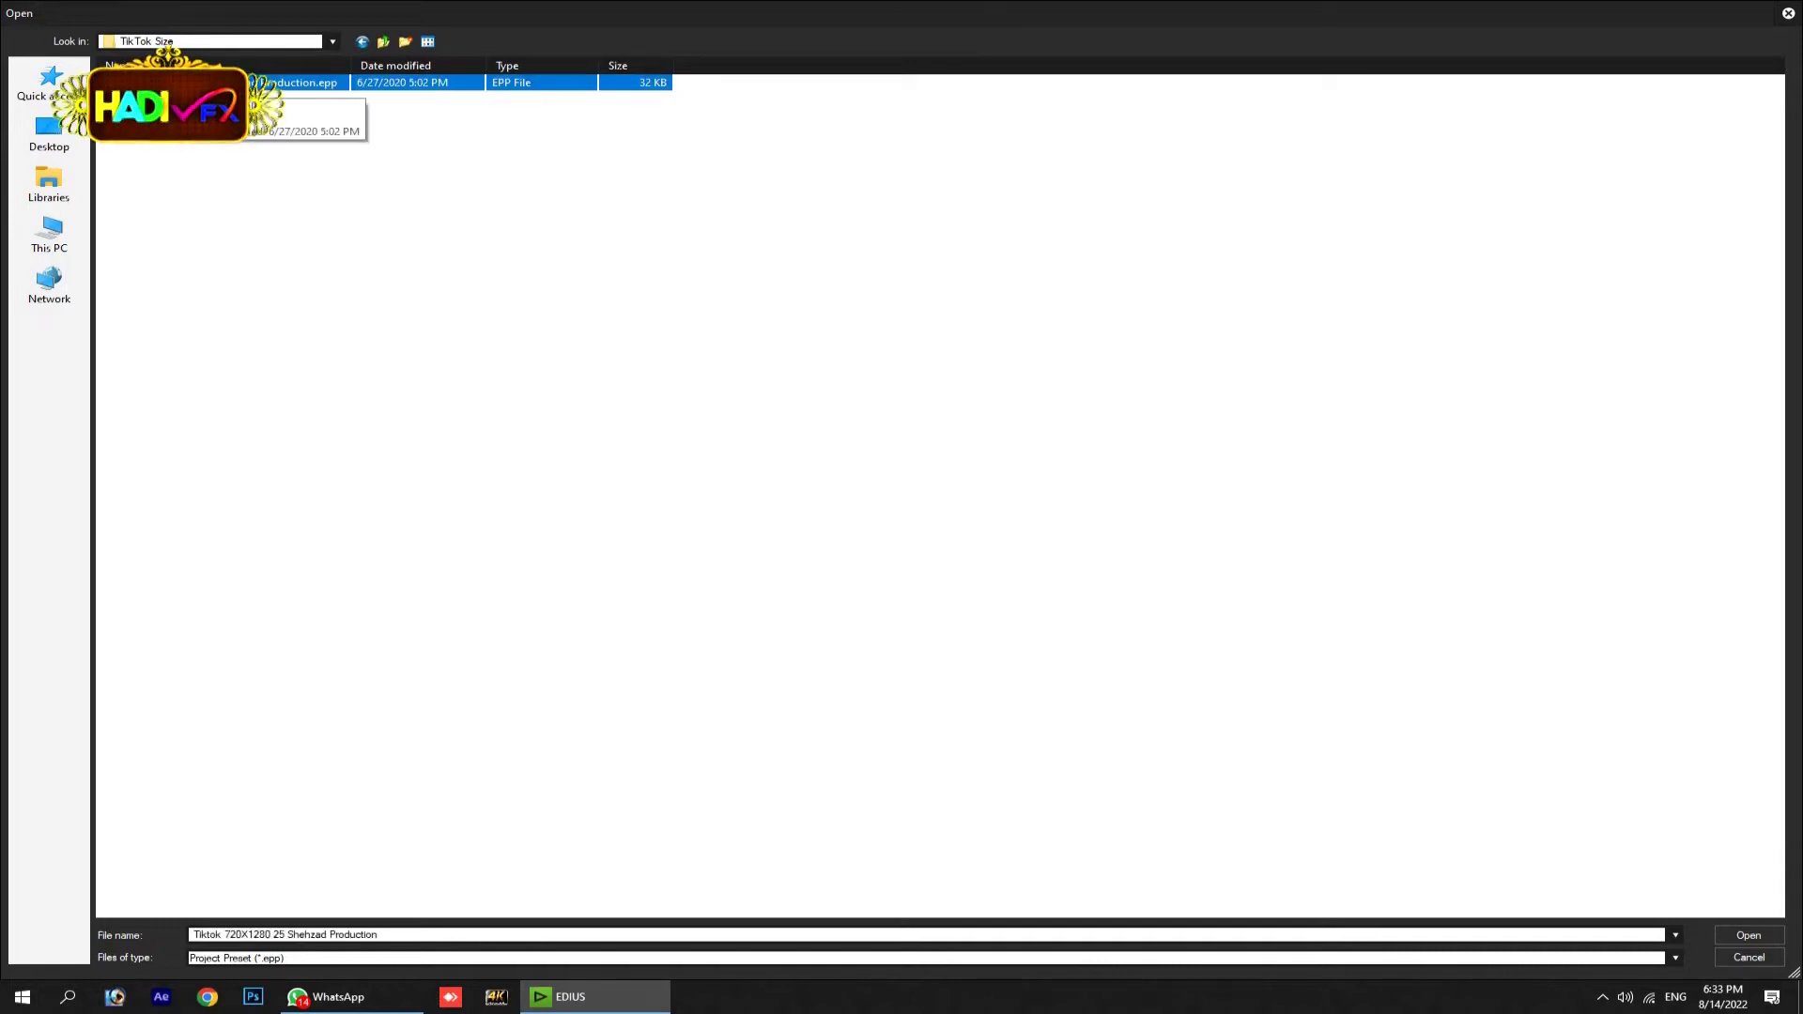
pyautogui.press('Return')
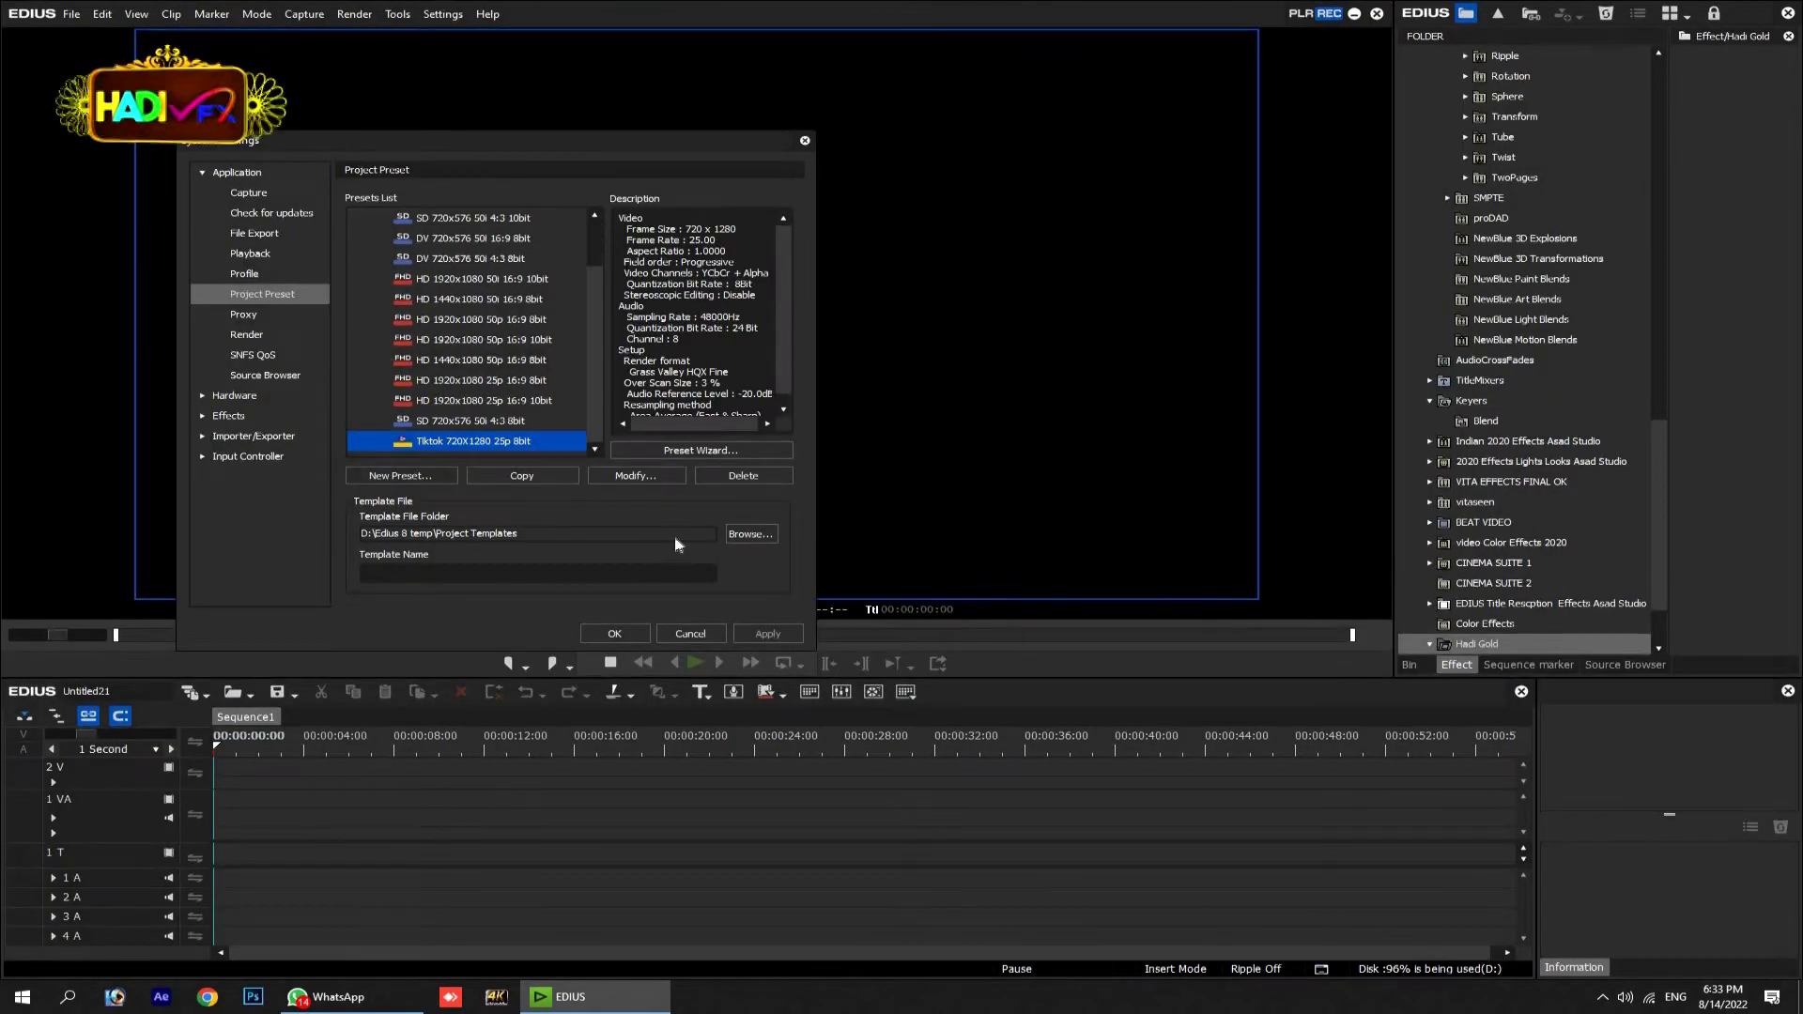
# Close System Settings and create a new project with the Tiktok 720x1280 25p 8bit preset.
pyautogui.click(639, 631)
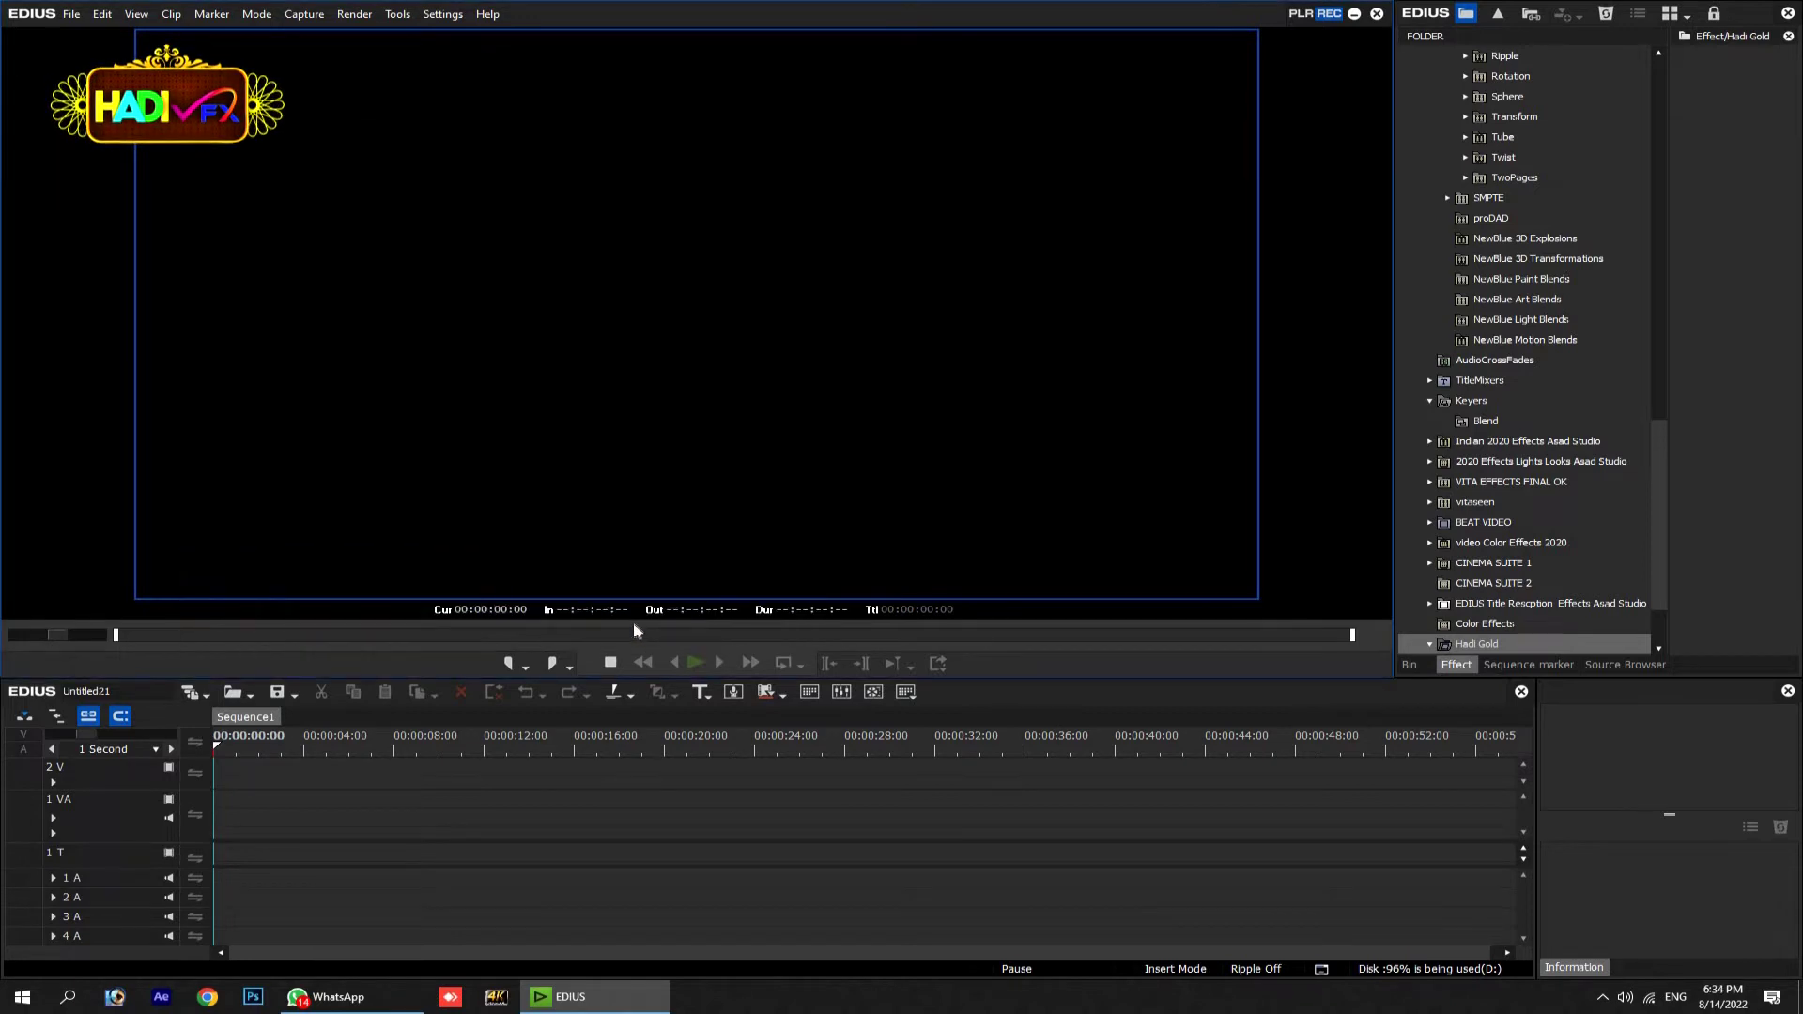
pyautogui.click(68, 14)
pyautogui.moveTo(62, 34)
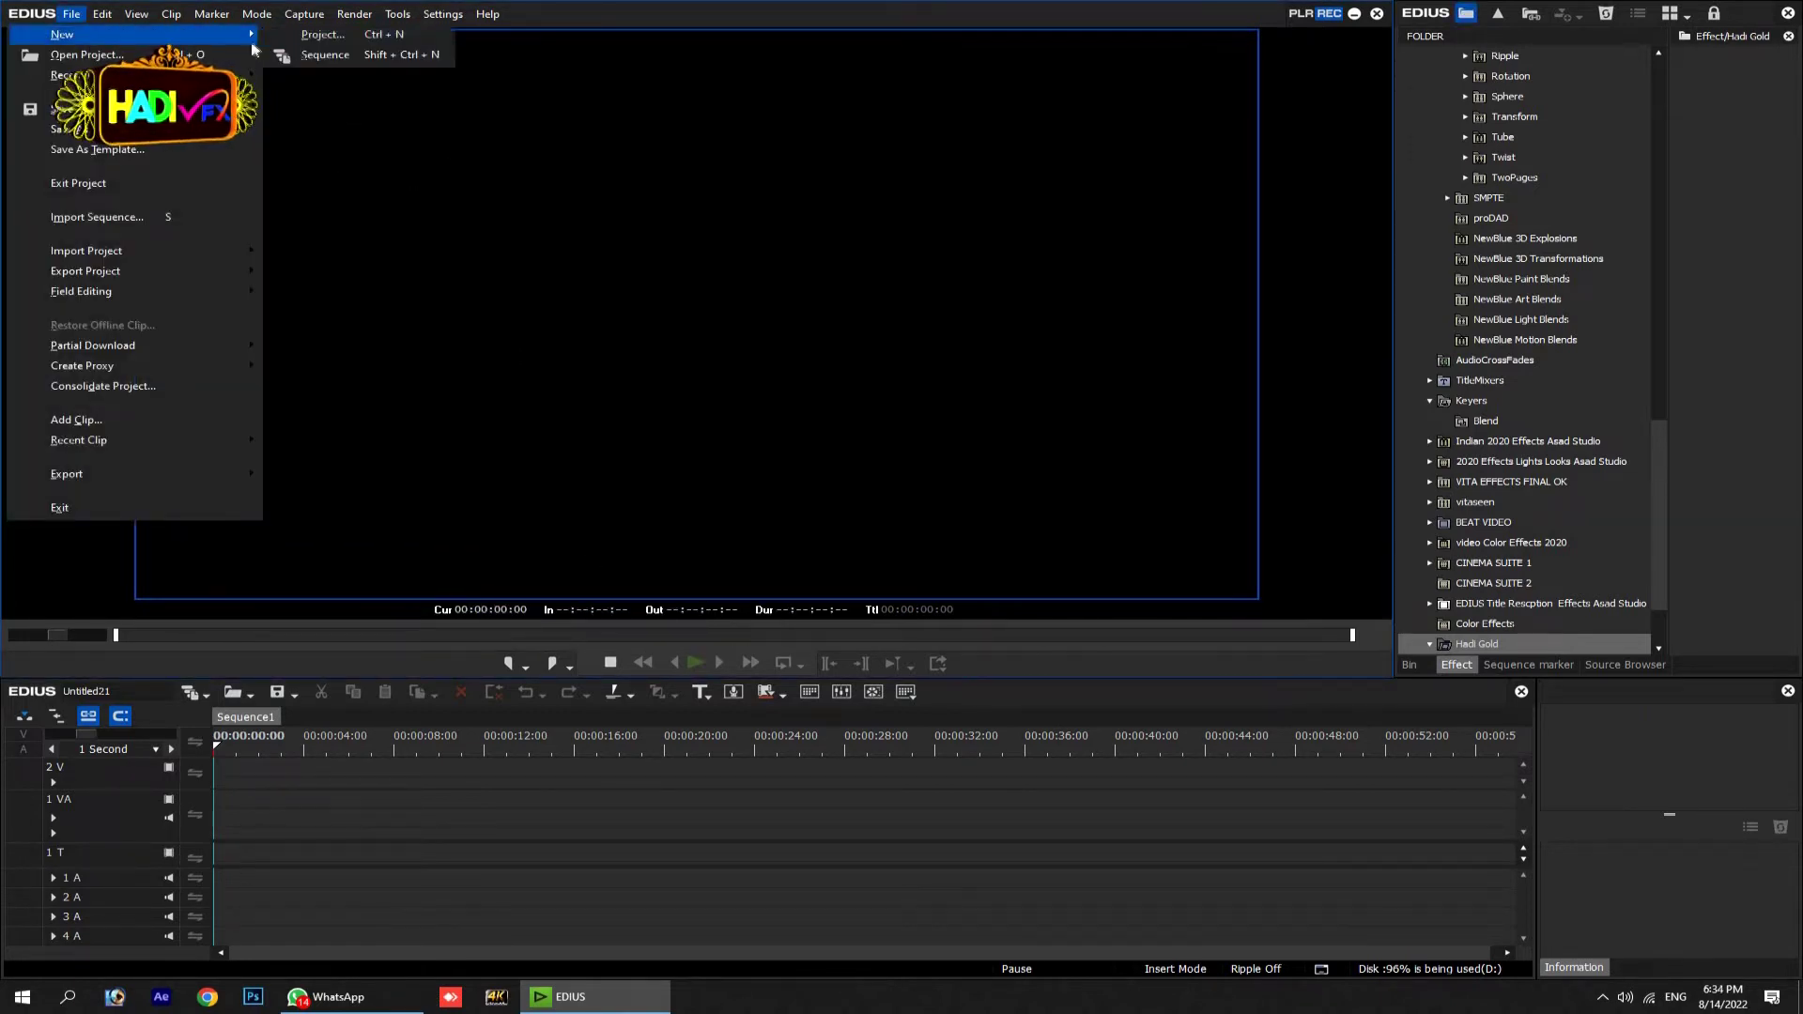
pyautogui.click(322, 38)
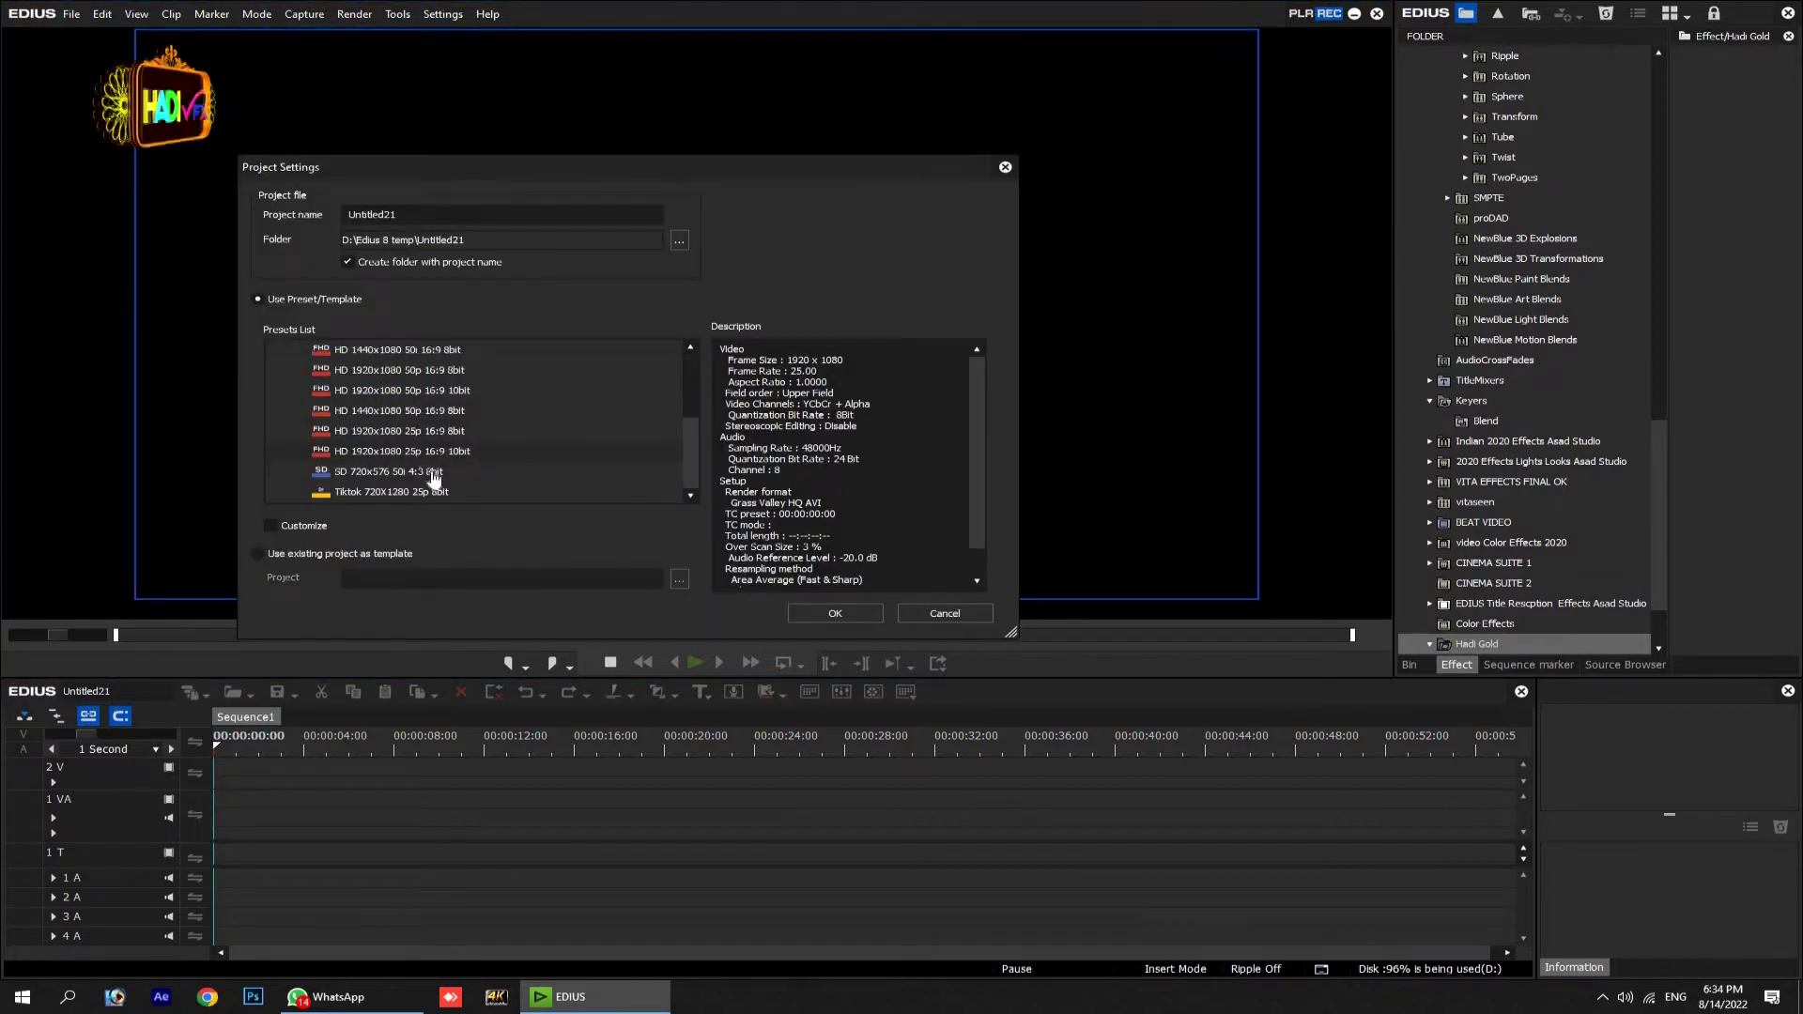
pyautogui.click(426, 494)
pyautogui.click(812, 611)
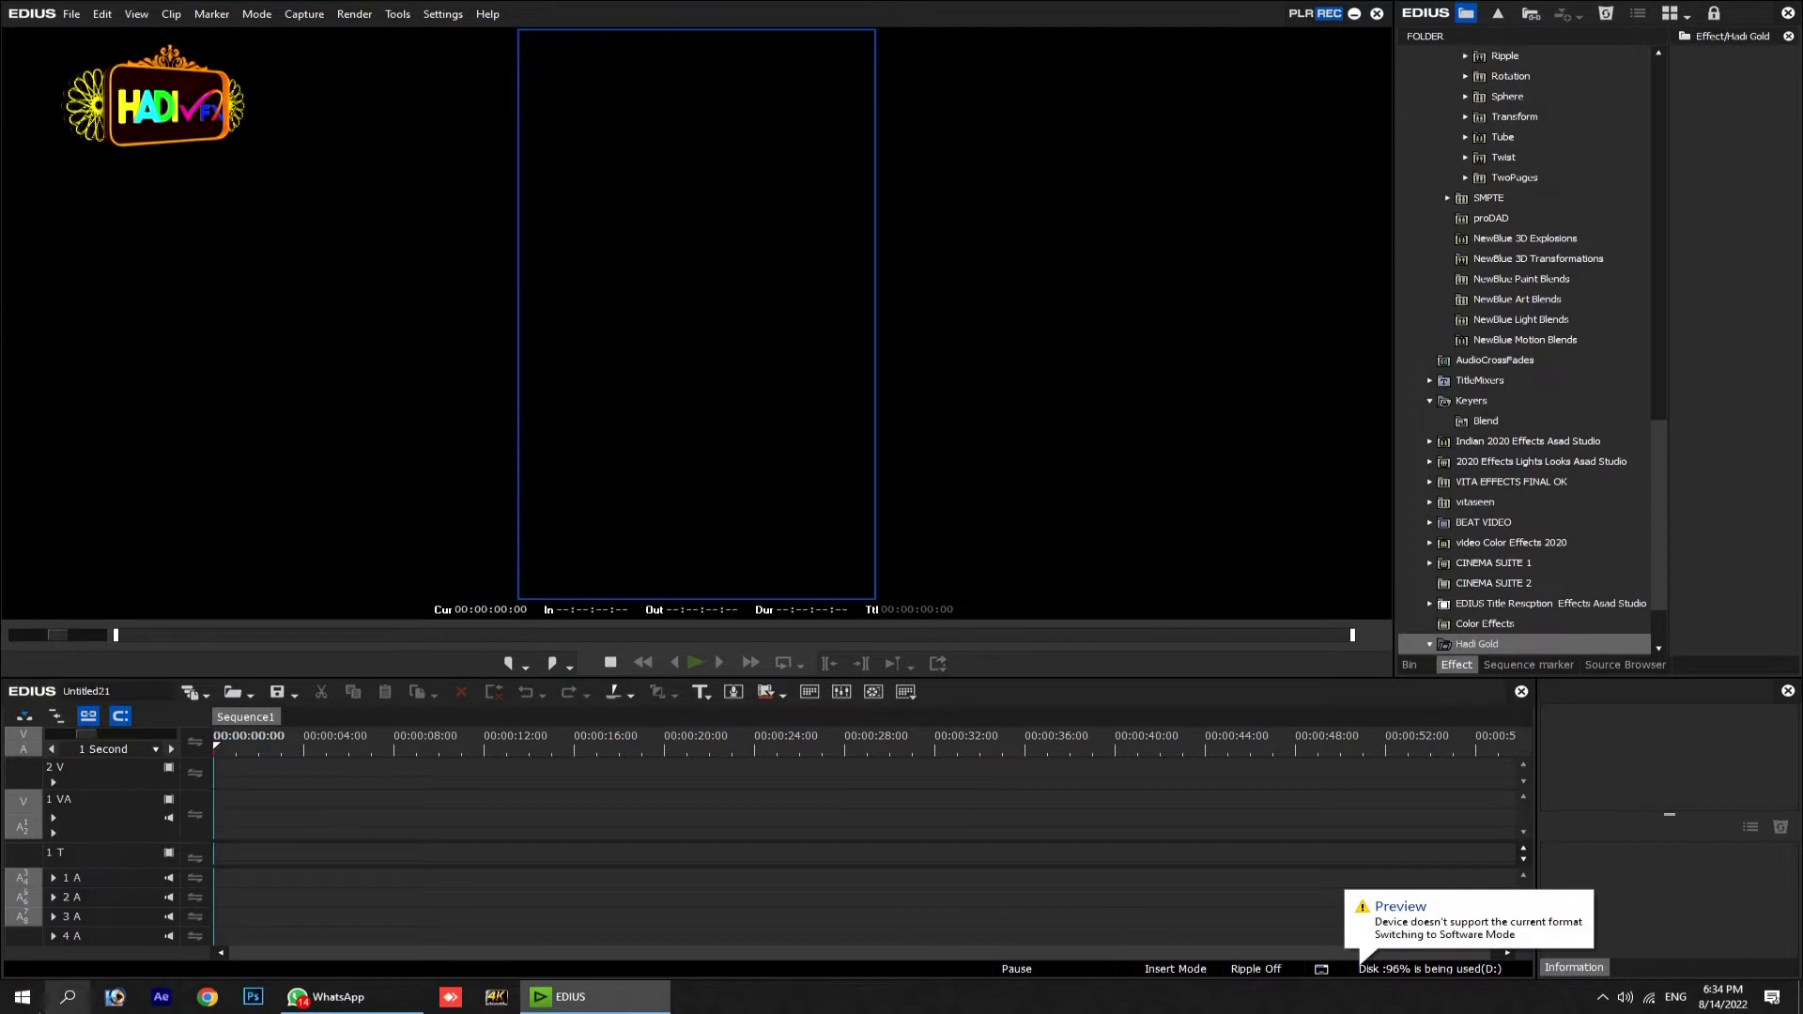
# Open a maximized File Explorer at G:\Hadi Animation\05-Mehfal e Natt Detta.
pyautogui.click(35, 1010)
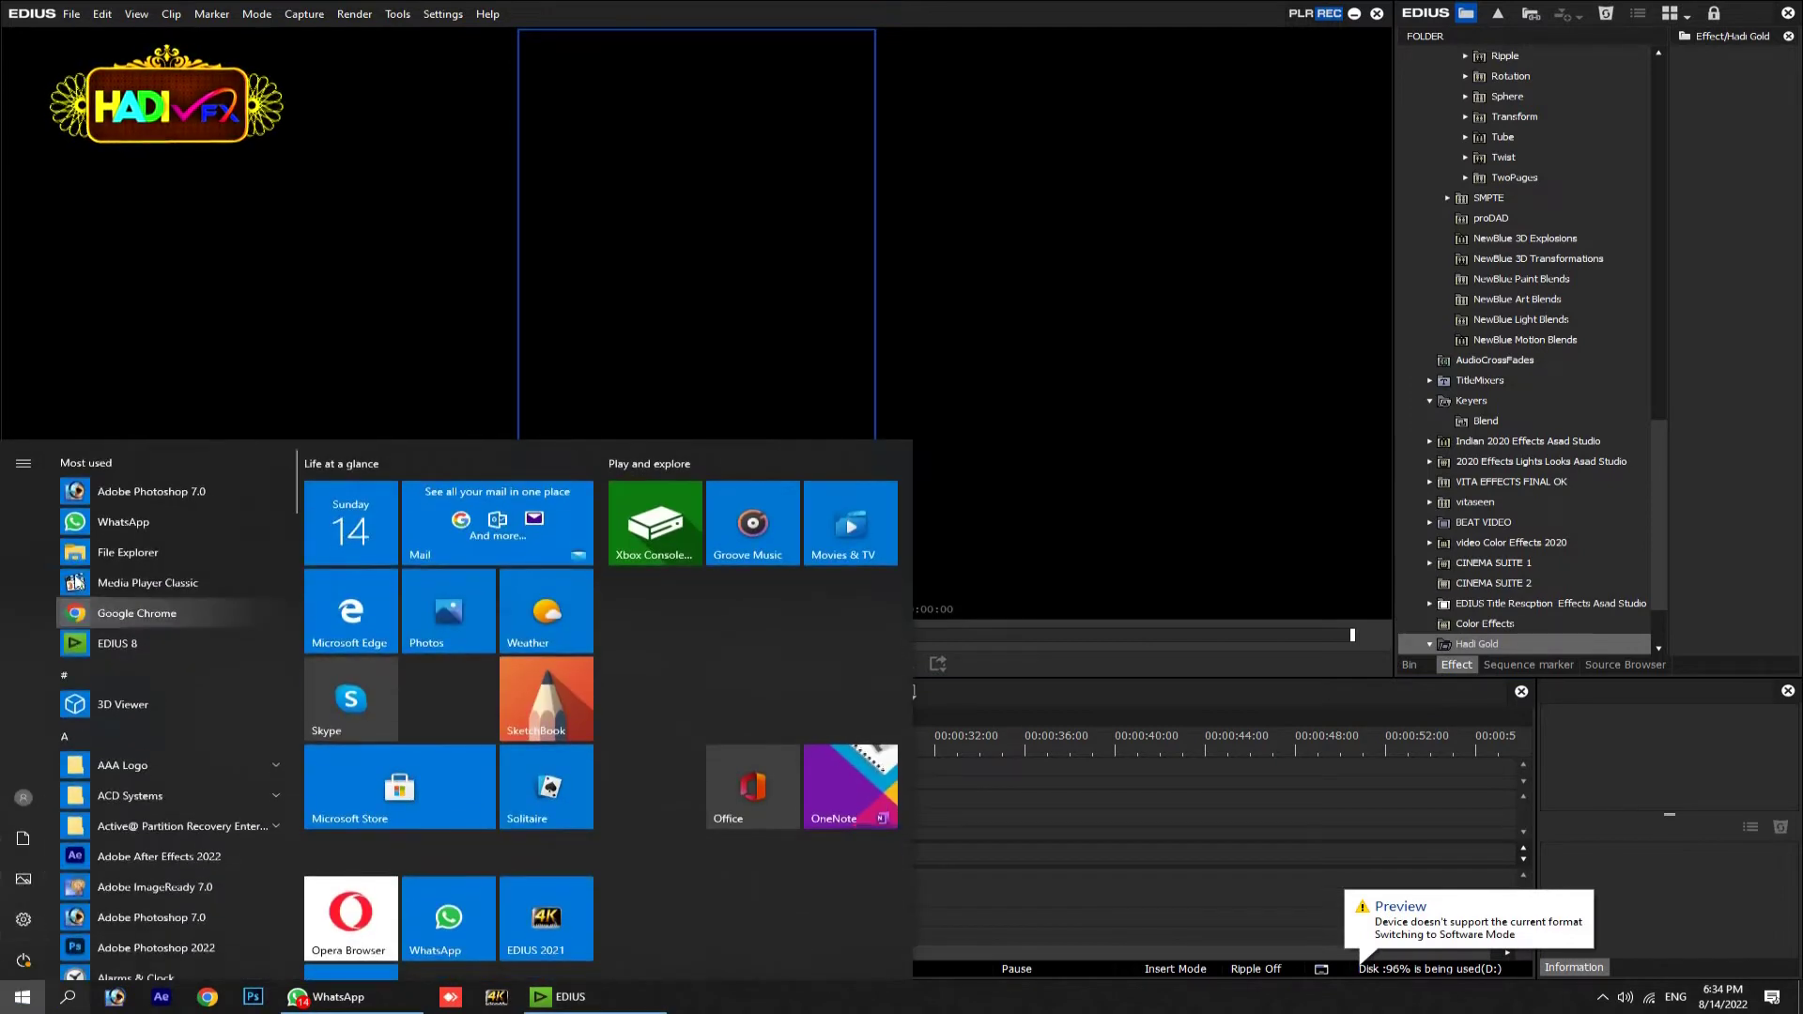
pyautogui.click(23, 862)
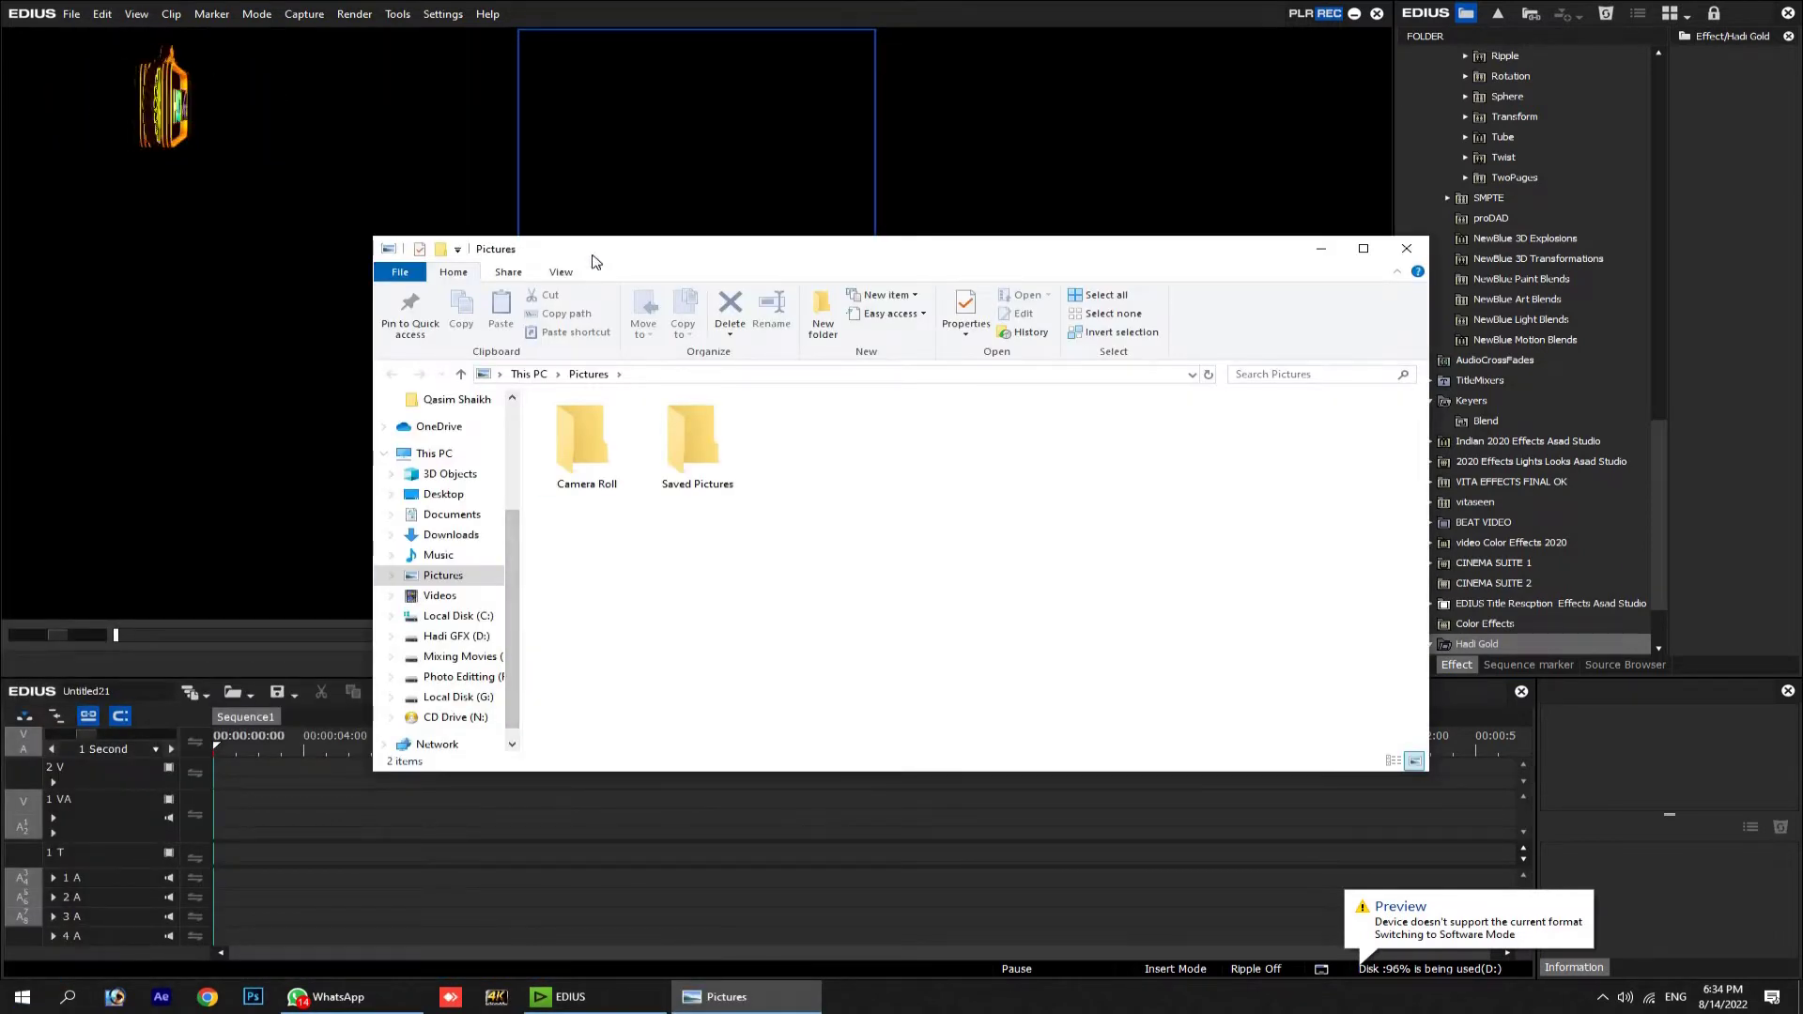
pyautogui.doubleClick(594, 261)
pyautogui.click(50, 635)
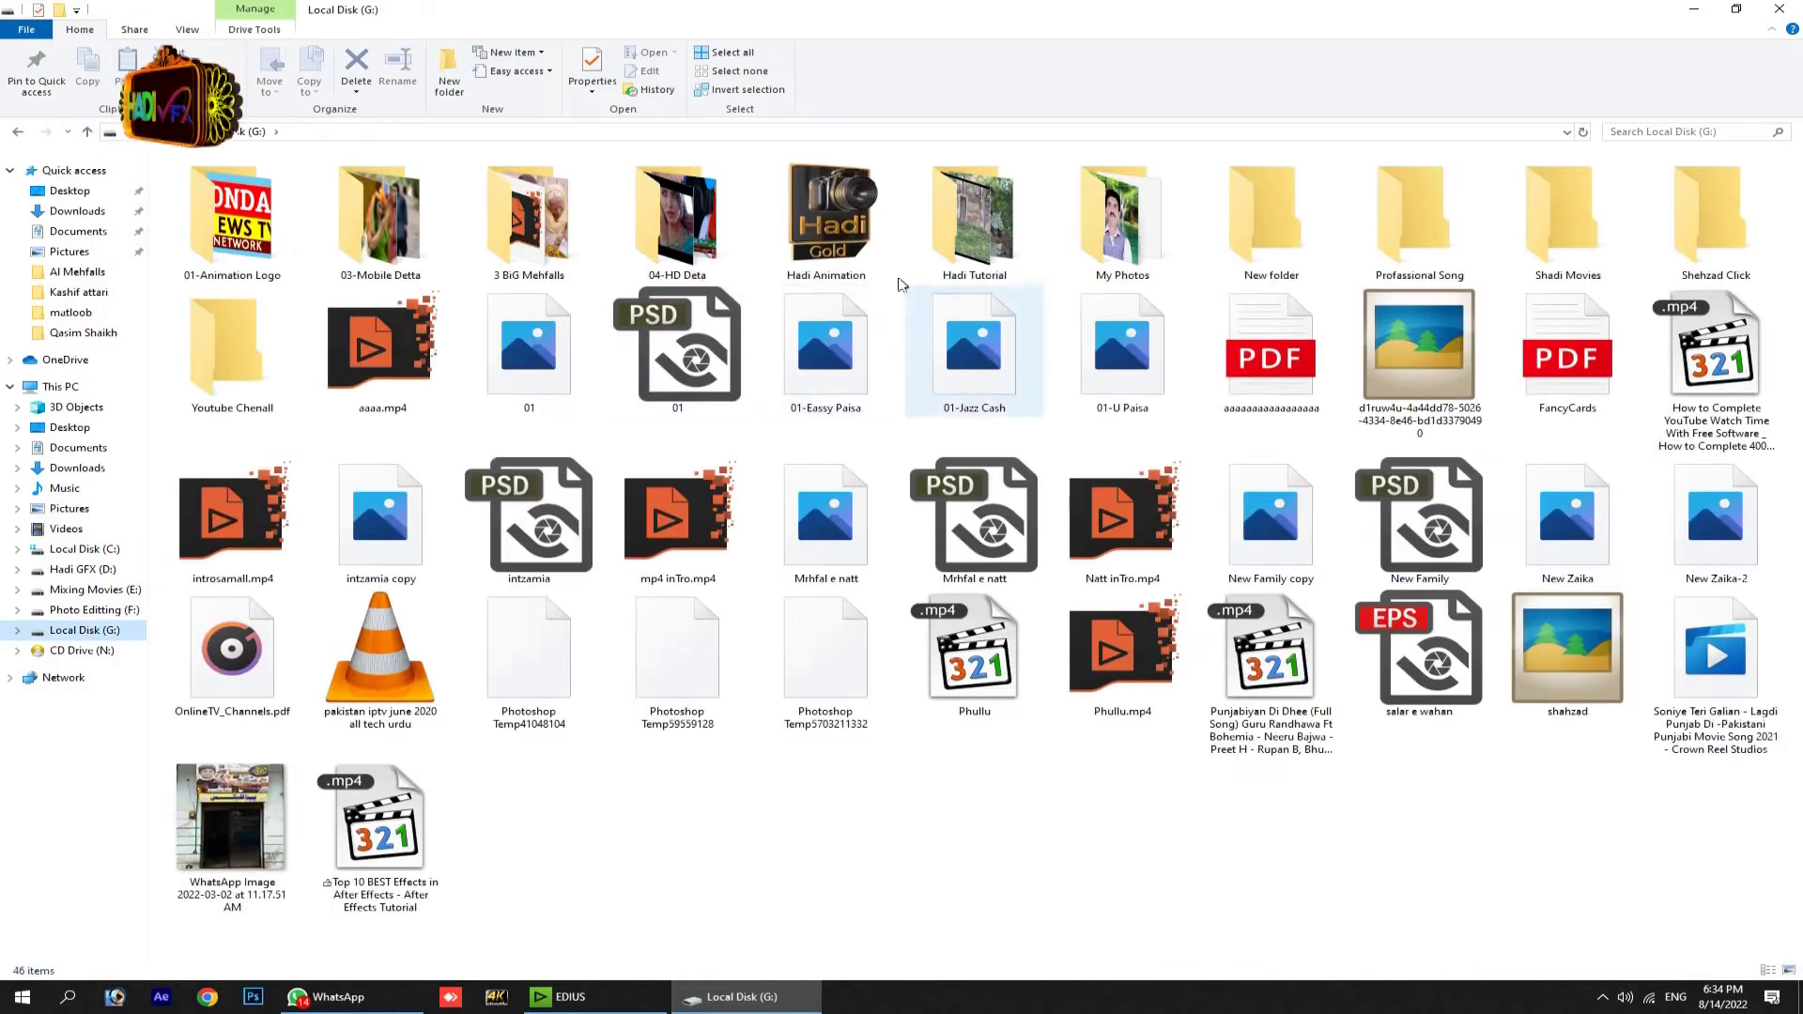
pyautogui.doubleClick(827, 212)
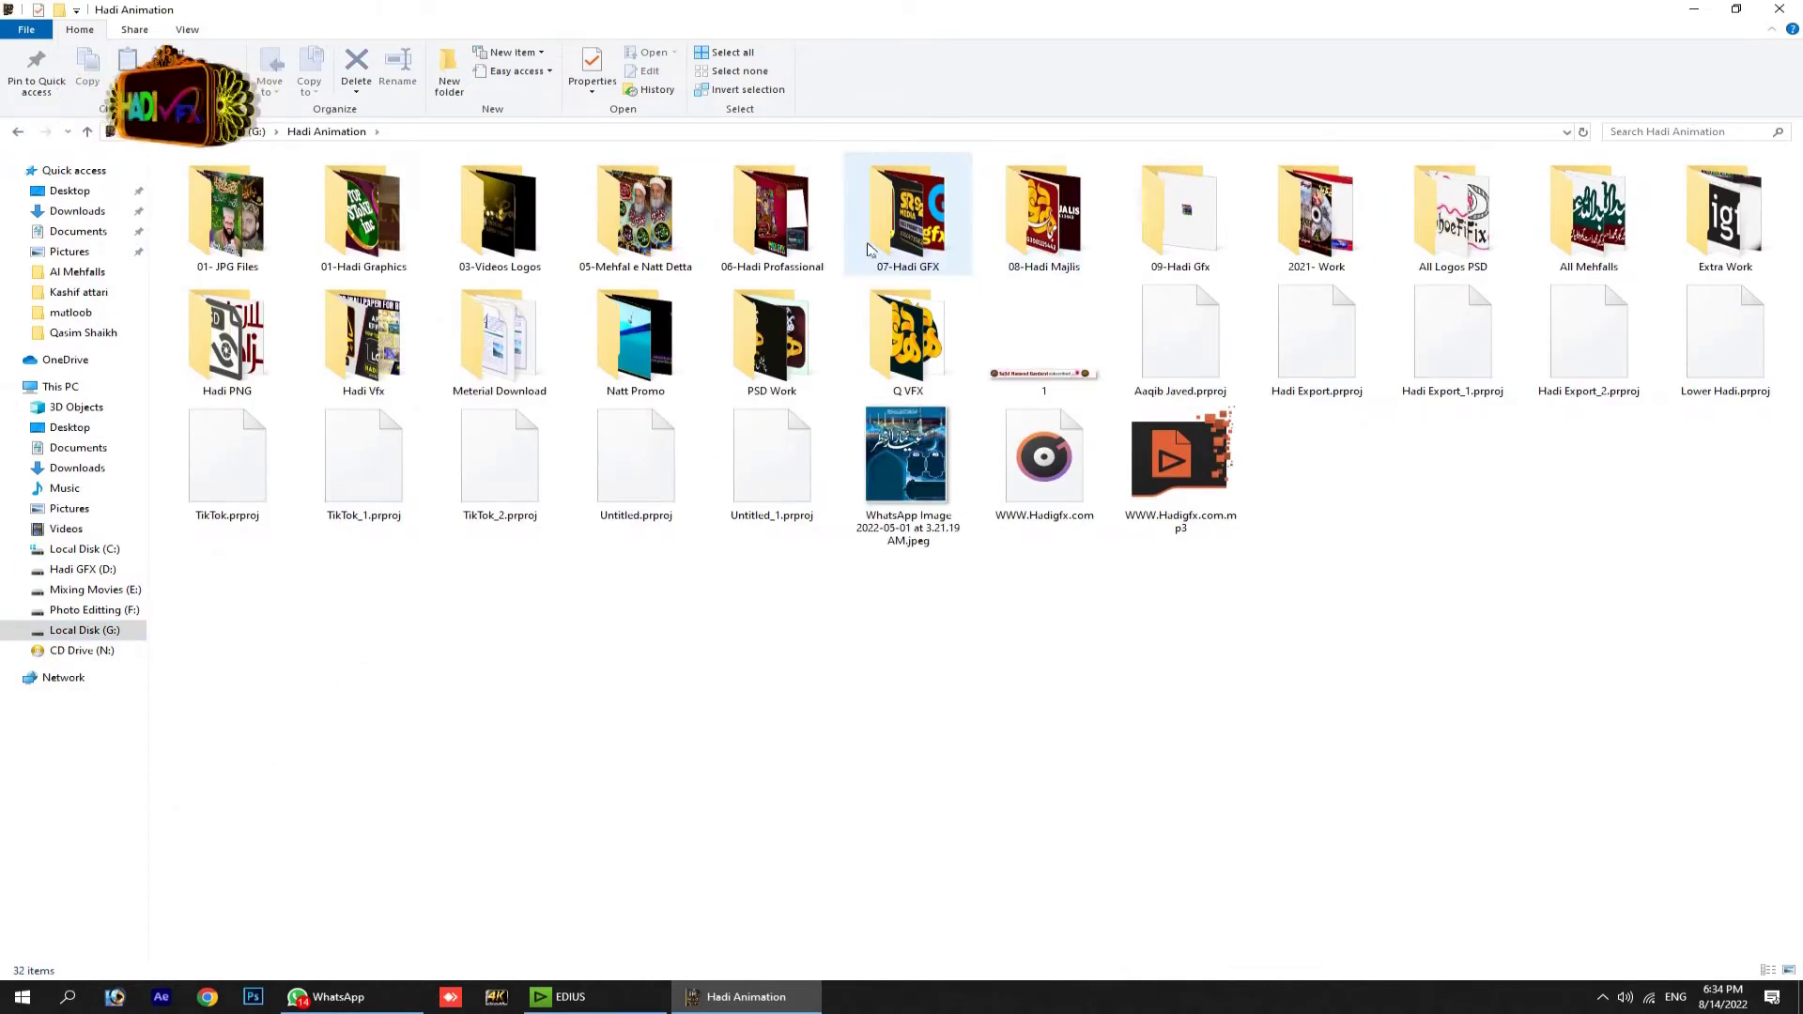
pyautogui.click(691, 249)
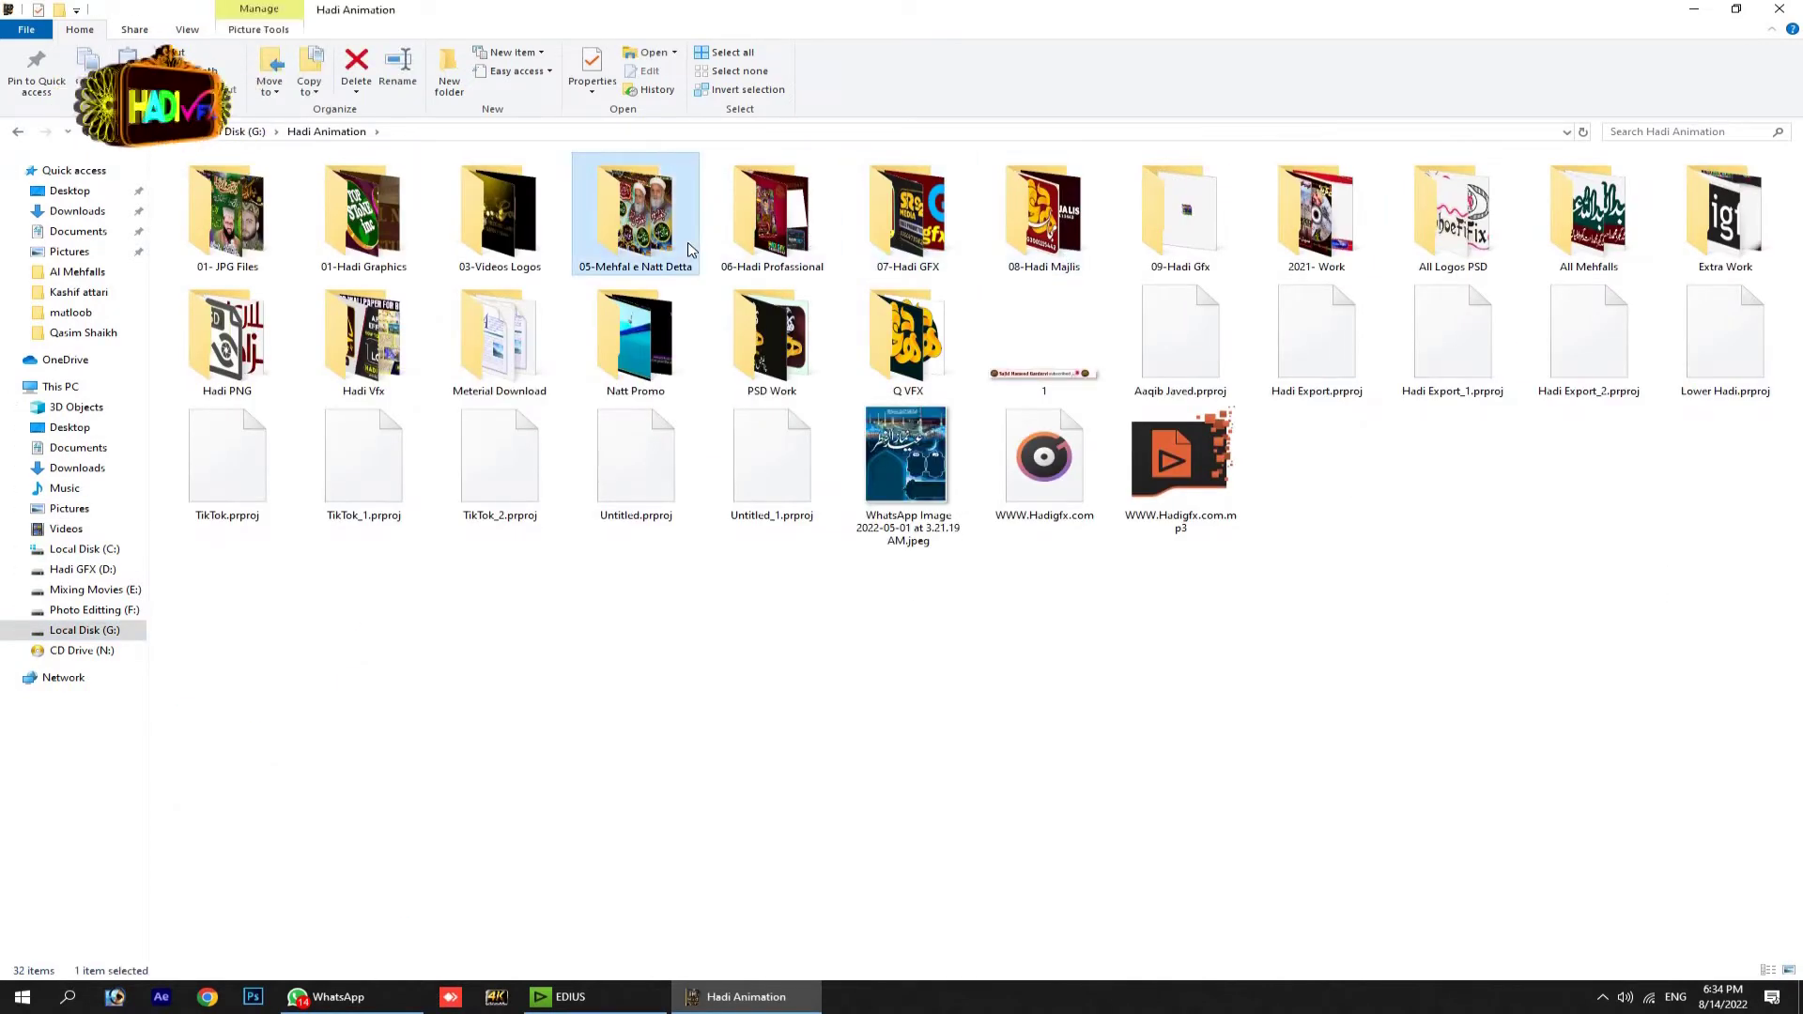
pyautogui.doubleClick(690, 249)
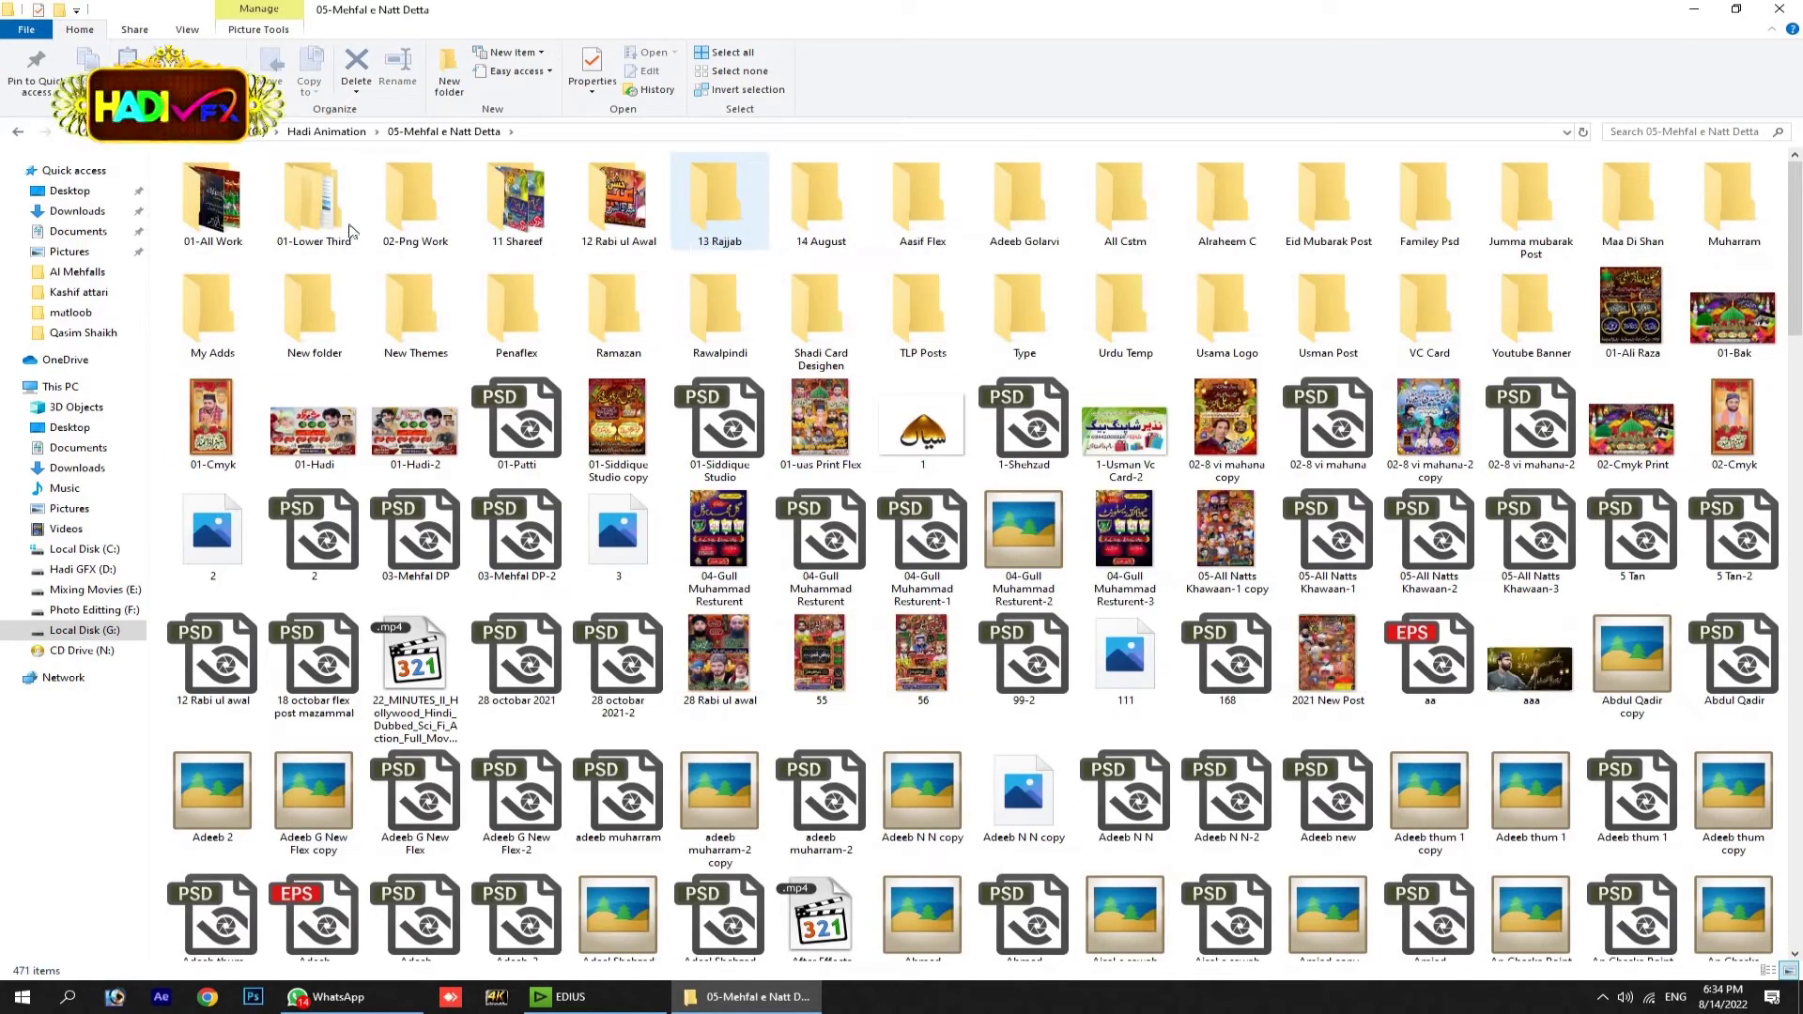
pyautogui.hotkey('alt', 'Left')
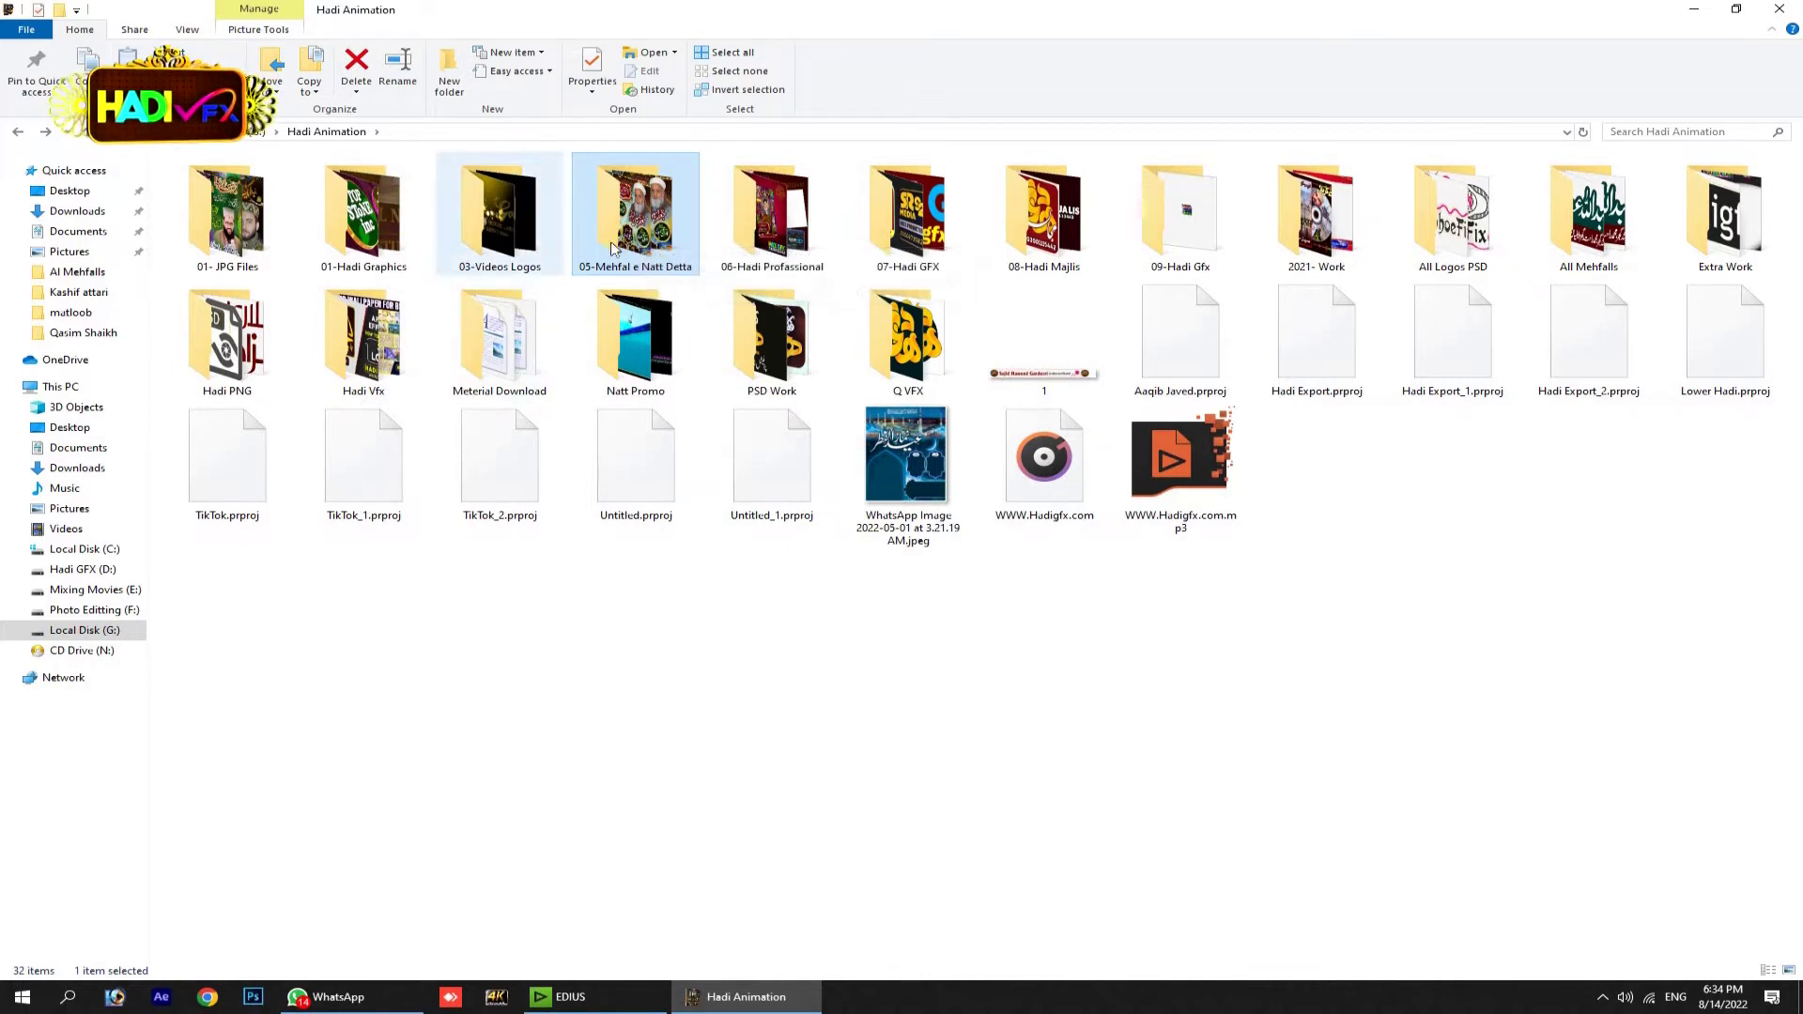
pyautogui.doubleClick(623, 241)
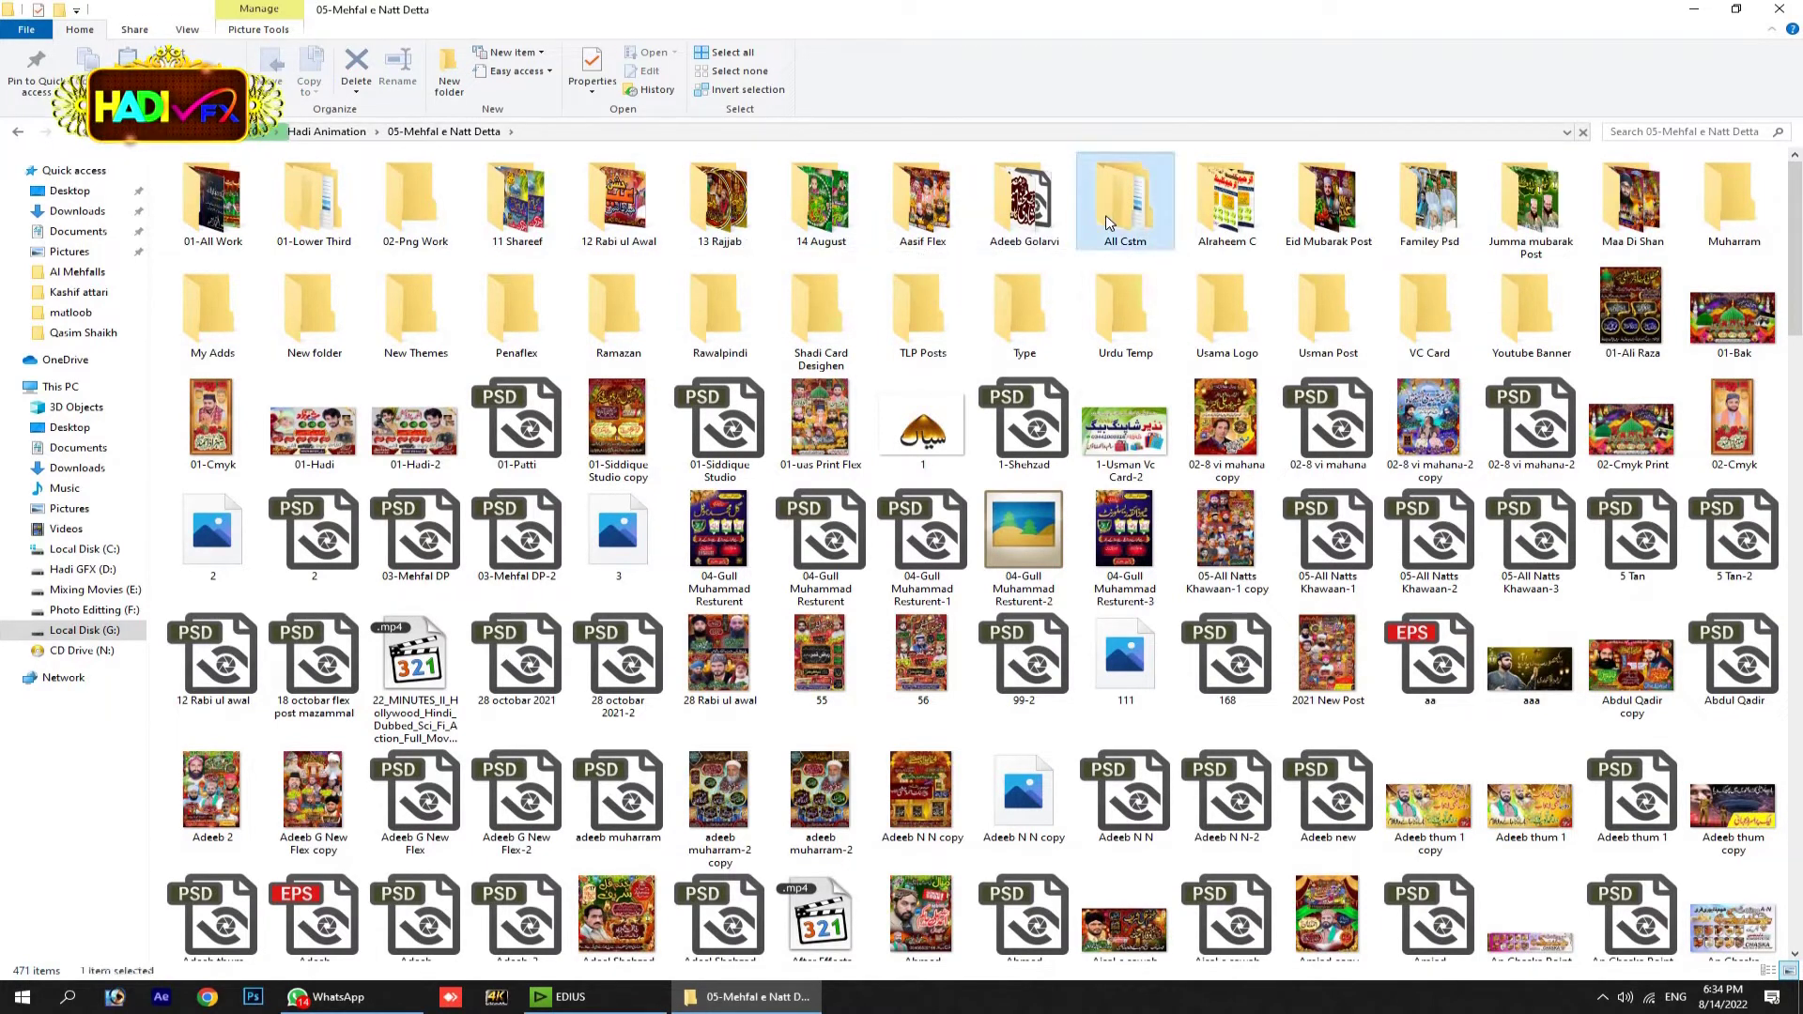
# Open the client folder under All Cstm, preview poster image 02, and drag it to EDIUS.
pyautogui.doubleClick(1125, 202)
pyautogui.doubleClick(215, 184)
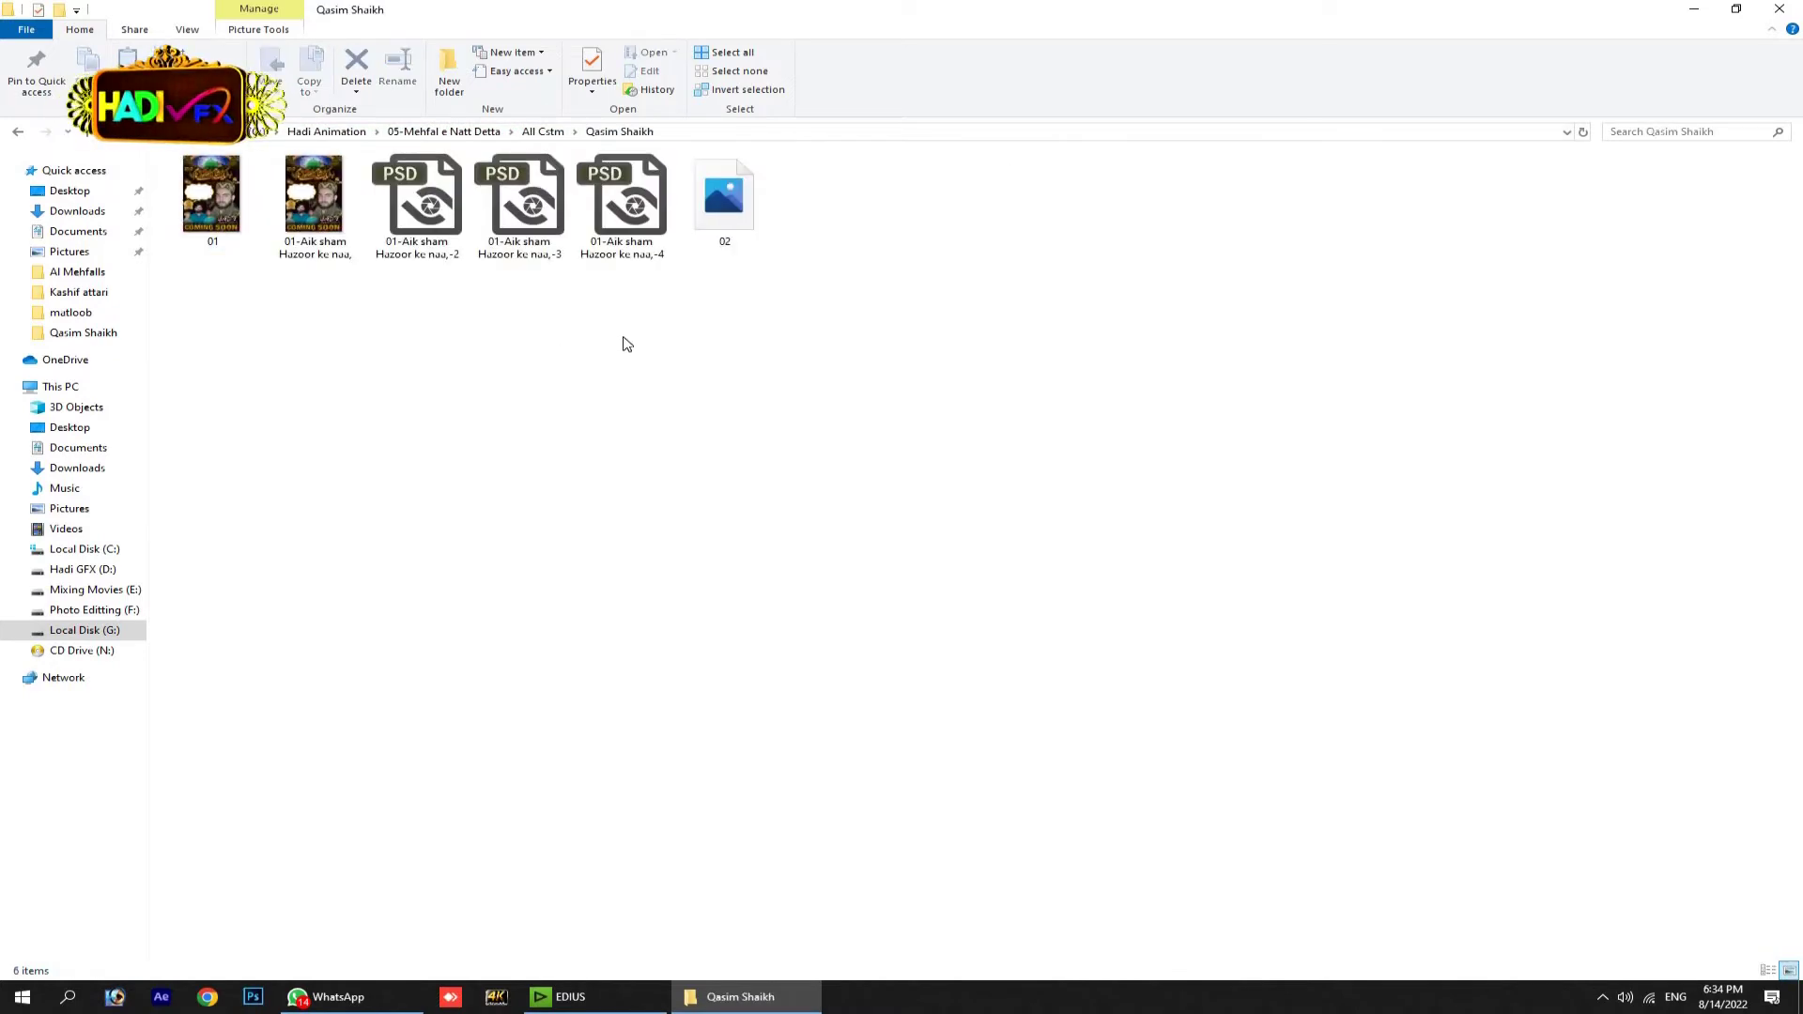
pyautogui.doubleClick(715, 226)
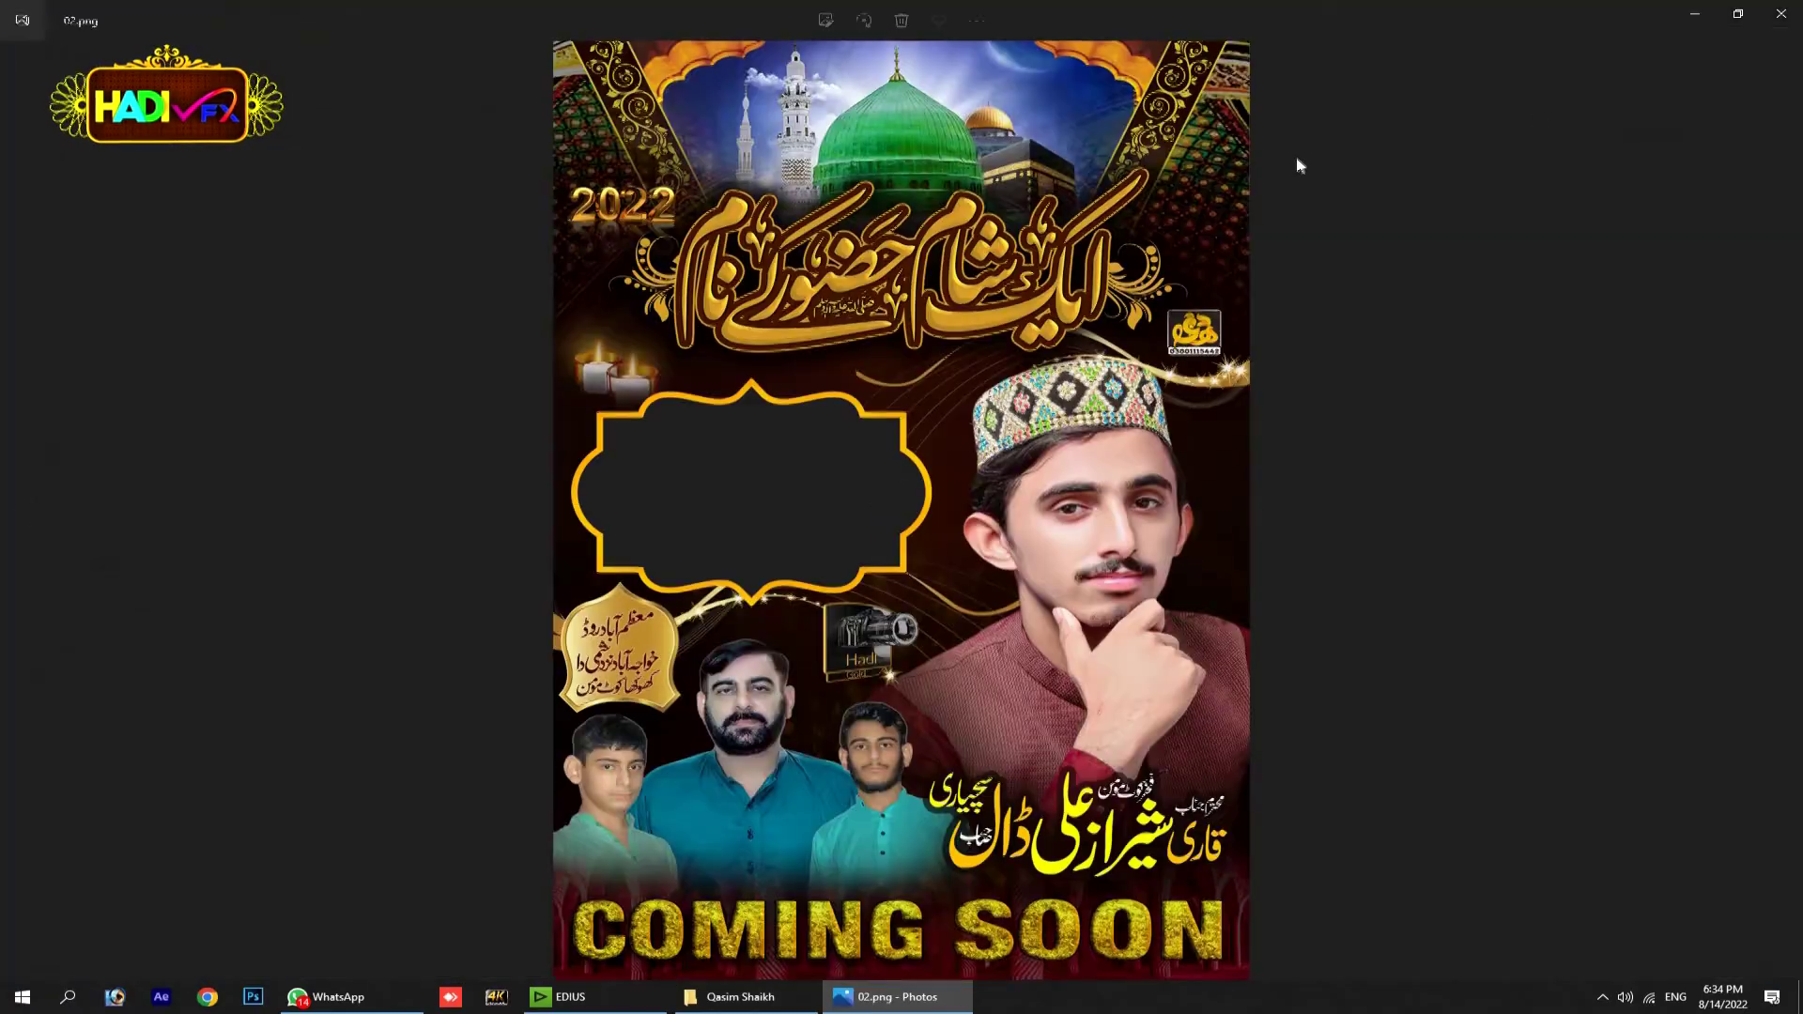
pyautogui.hotkey('alt', 'F4')
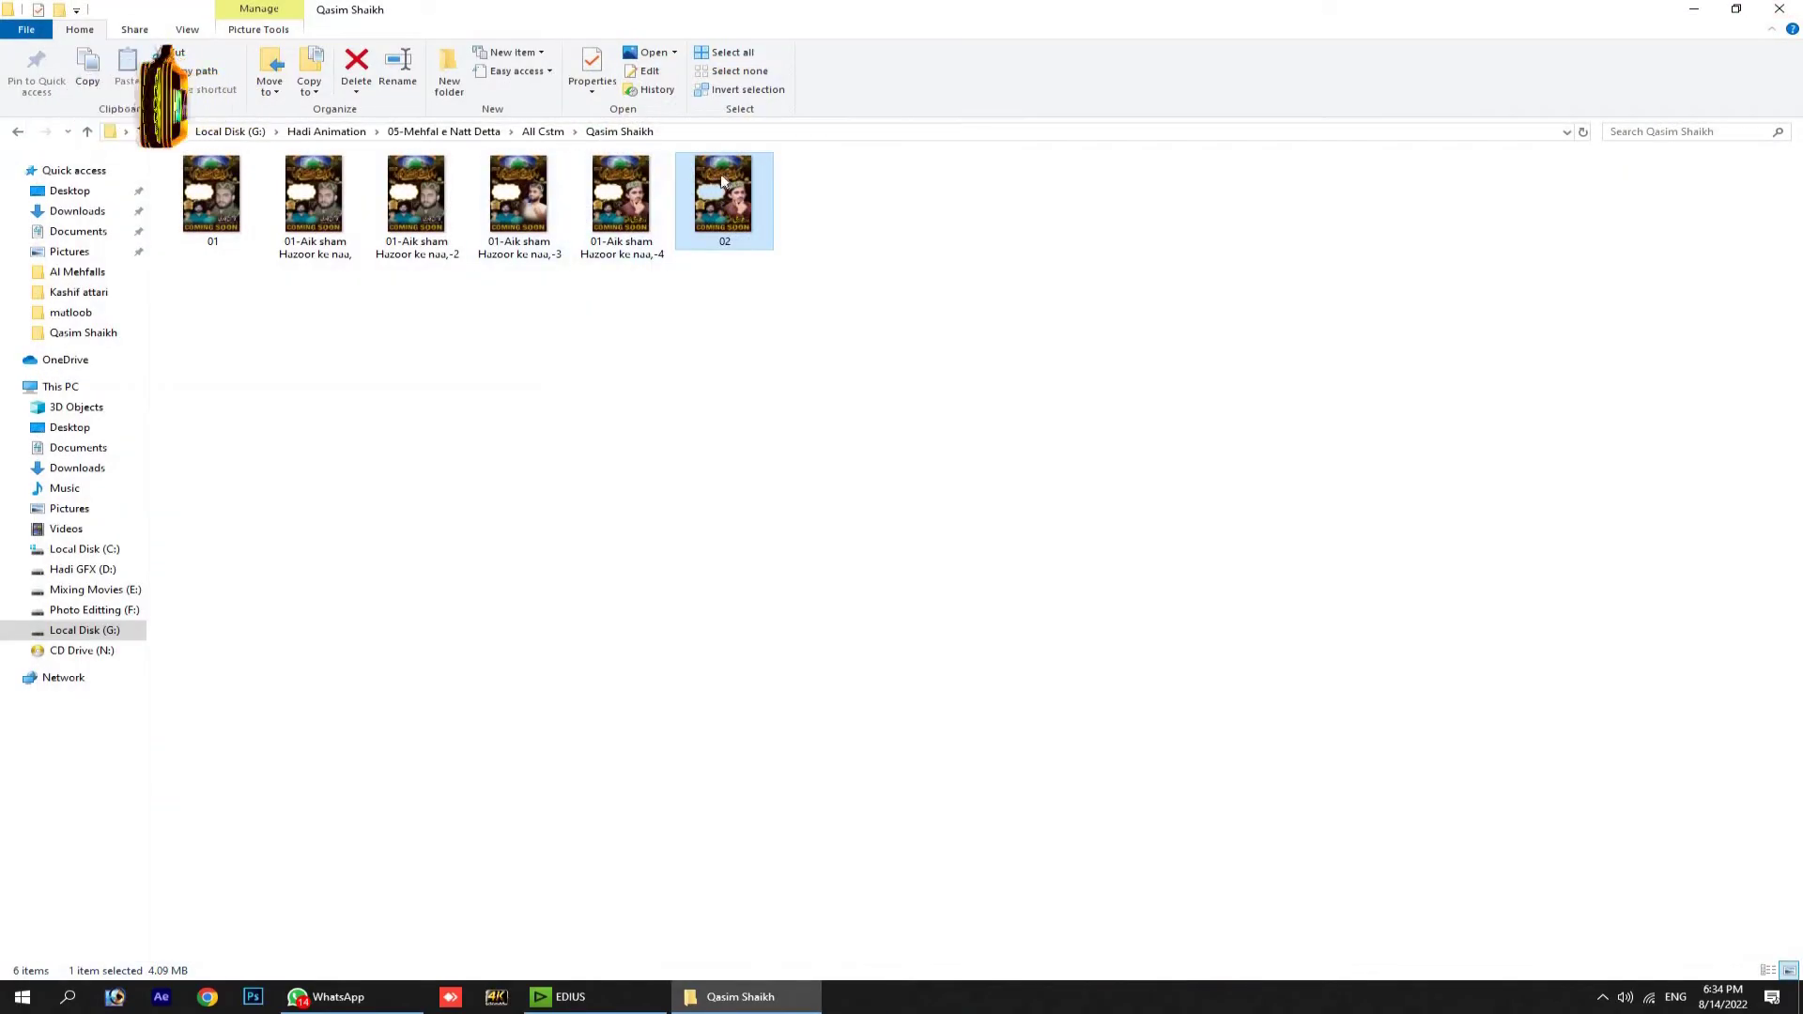
pyautogui.moveTo(616, 536); pyautogui.dragTo(253, 760)
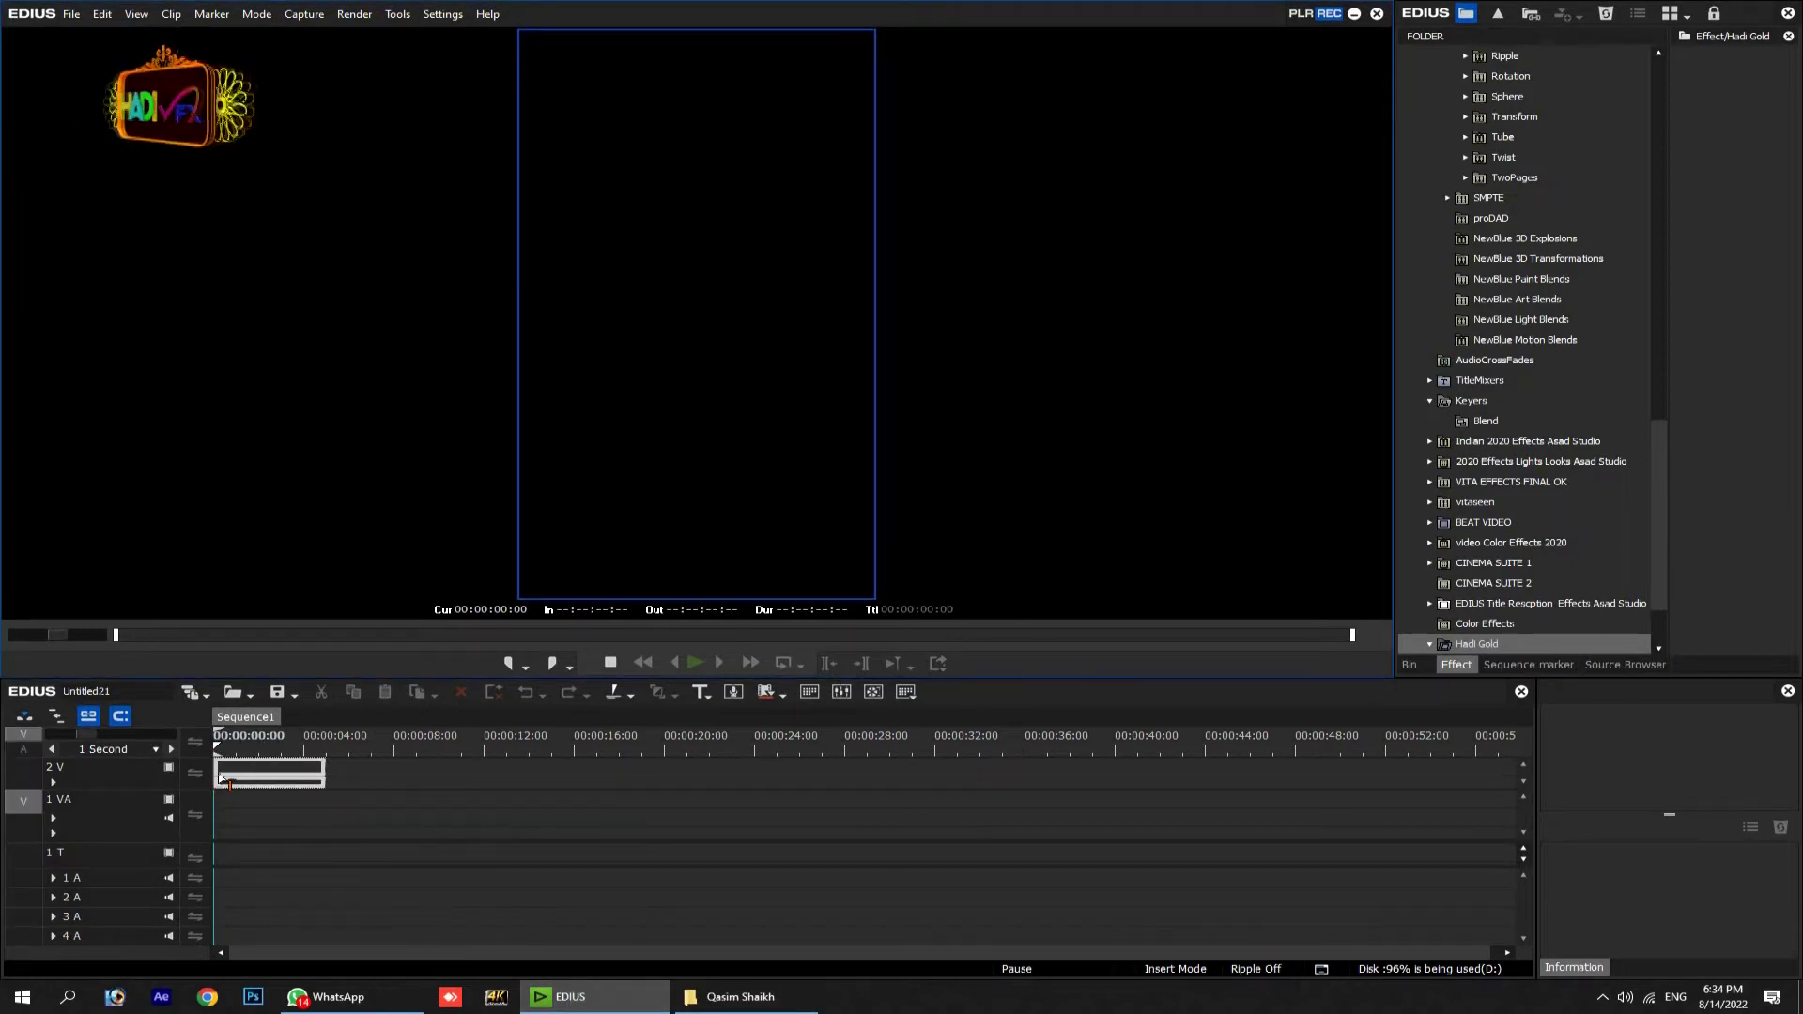
# Drop poster 02 at 00:00 on track 2V, then switch back to File Explorer.
pyautogui.moveTo(226, 781); pyautogui.dragTo(249, 748)
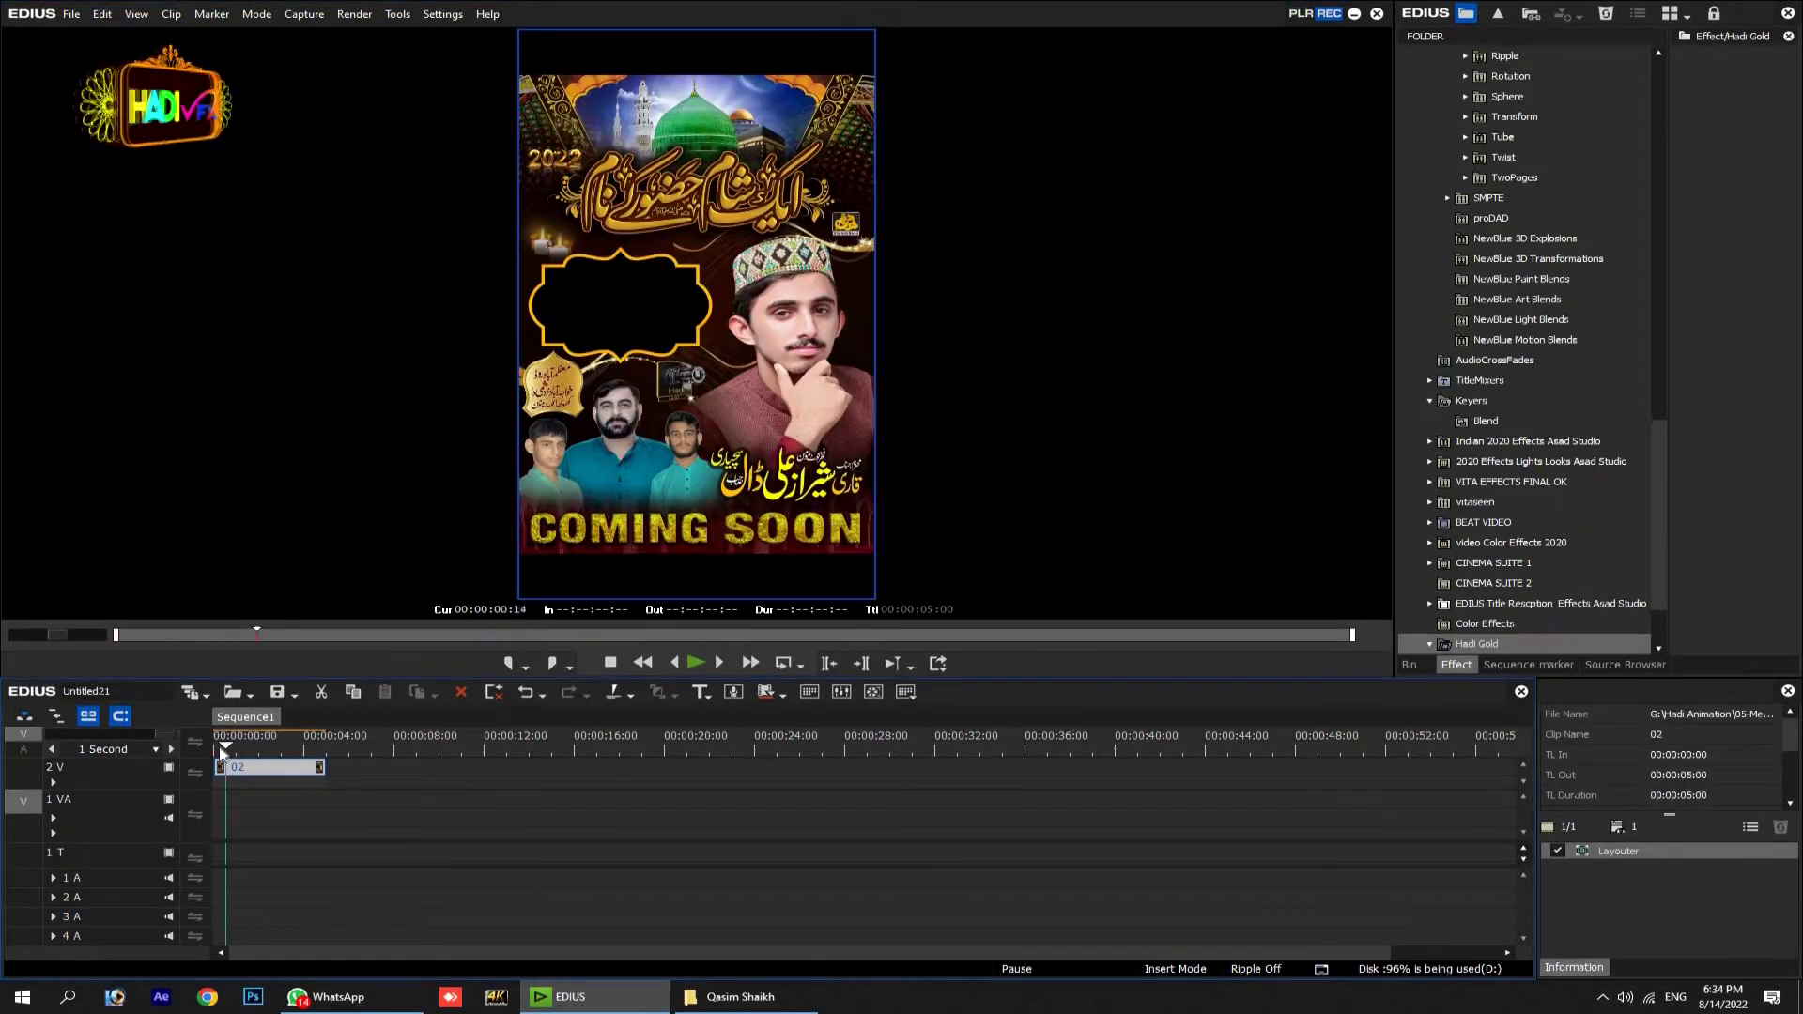
pyautogui.click(763, 1003)
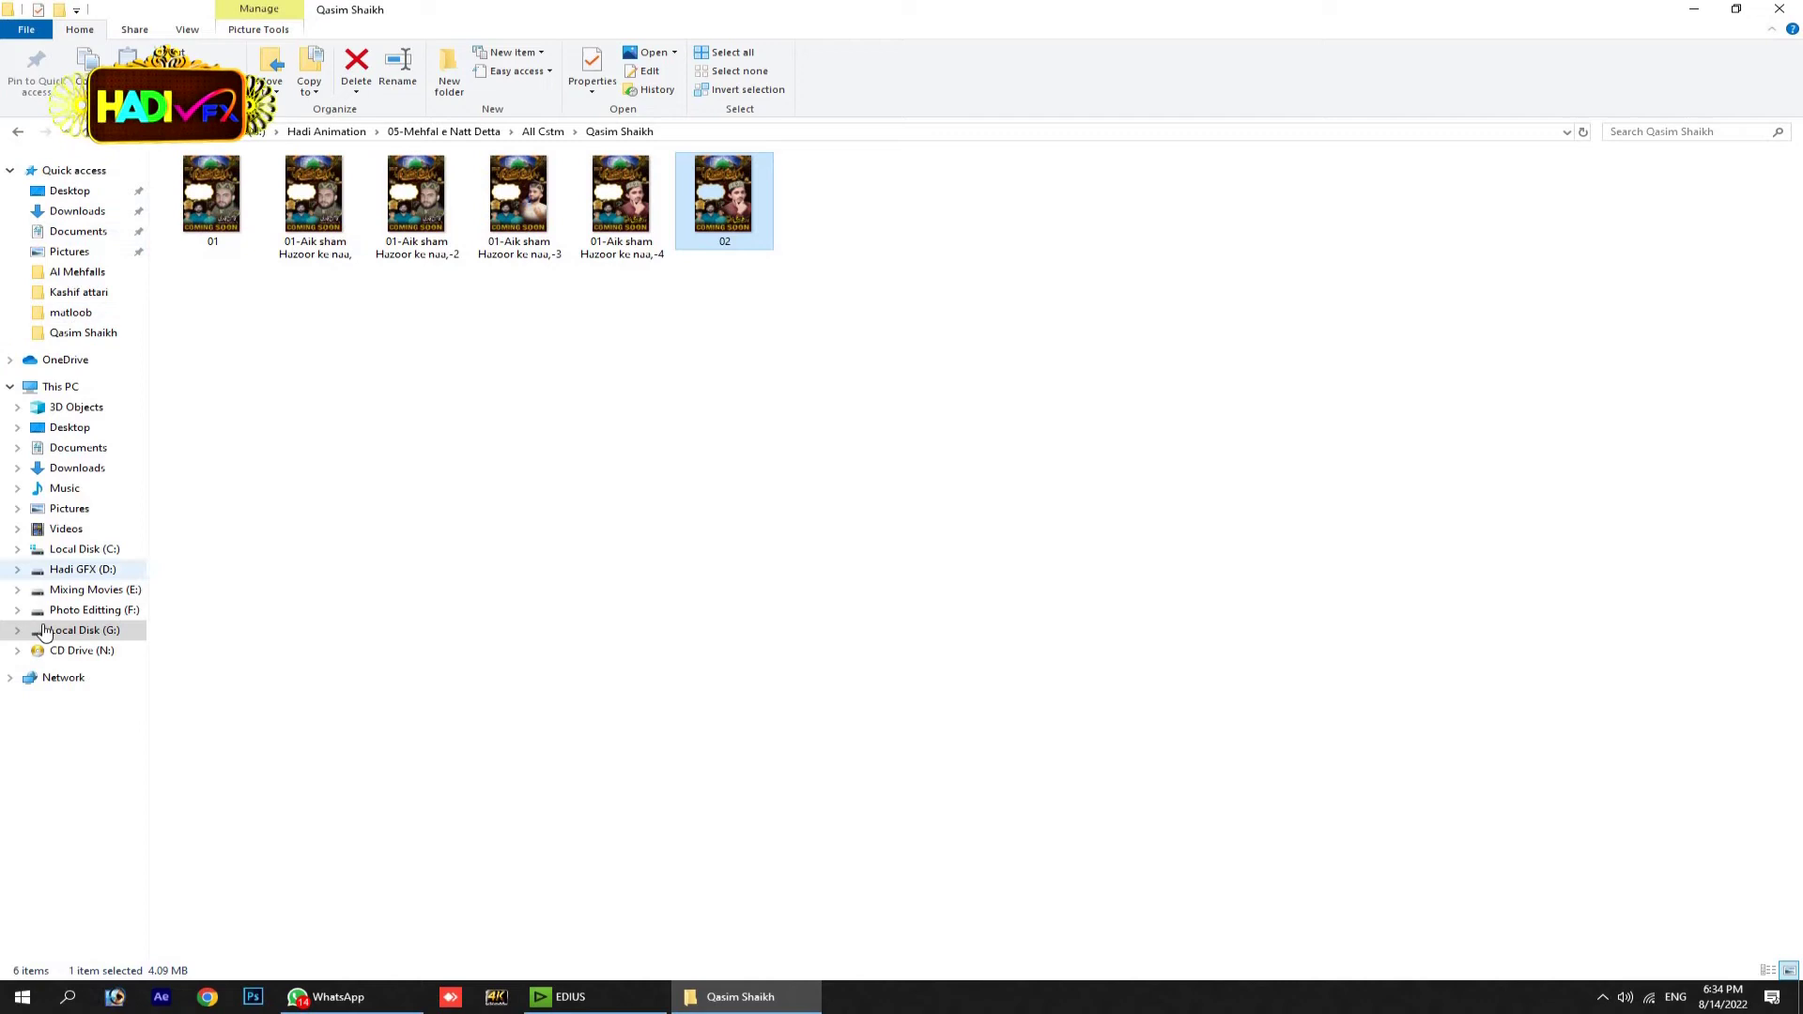
# Navigate to G:\Hadi Animation\03-Videos Logos and drag the Hadi Gold Audio clip to EDIUS.
pyautogui.hotkey('alt', 'Left')
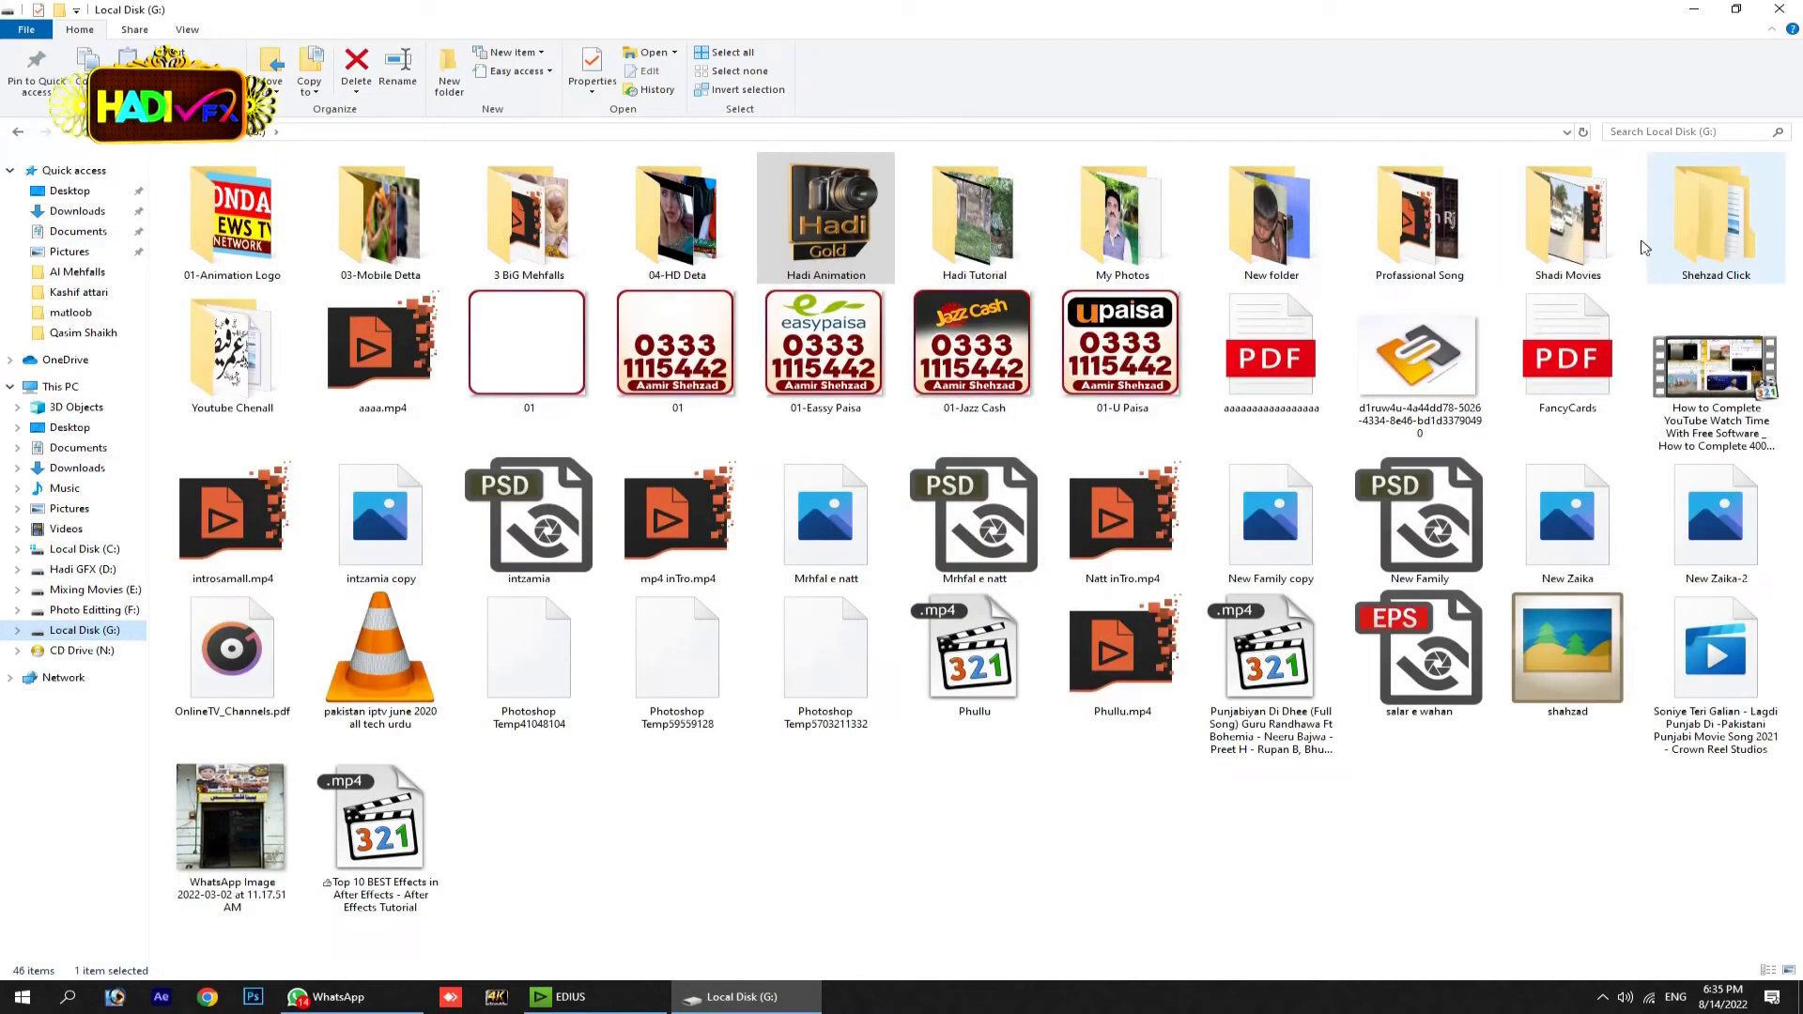
pyautogui.doubleClick(826, 220)
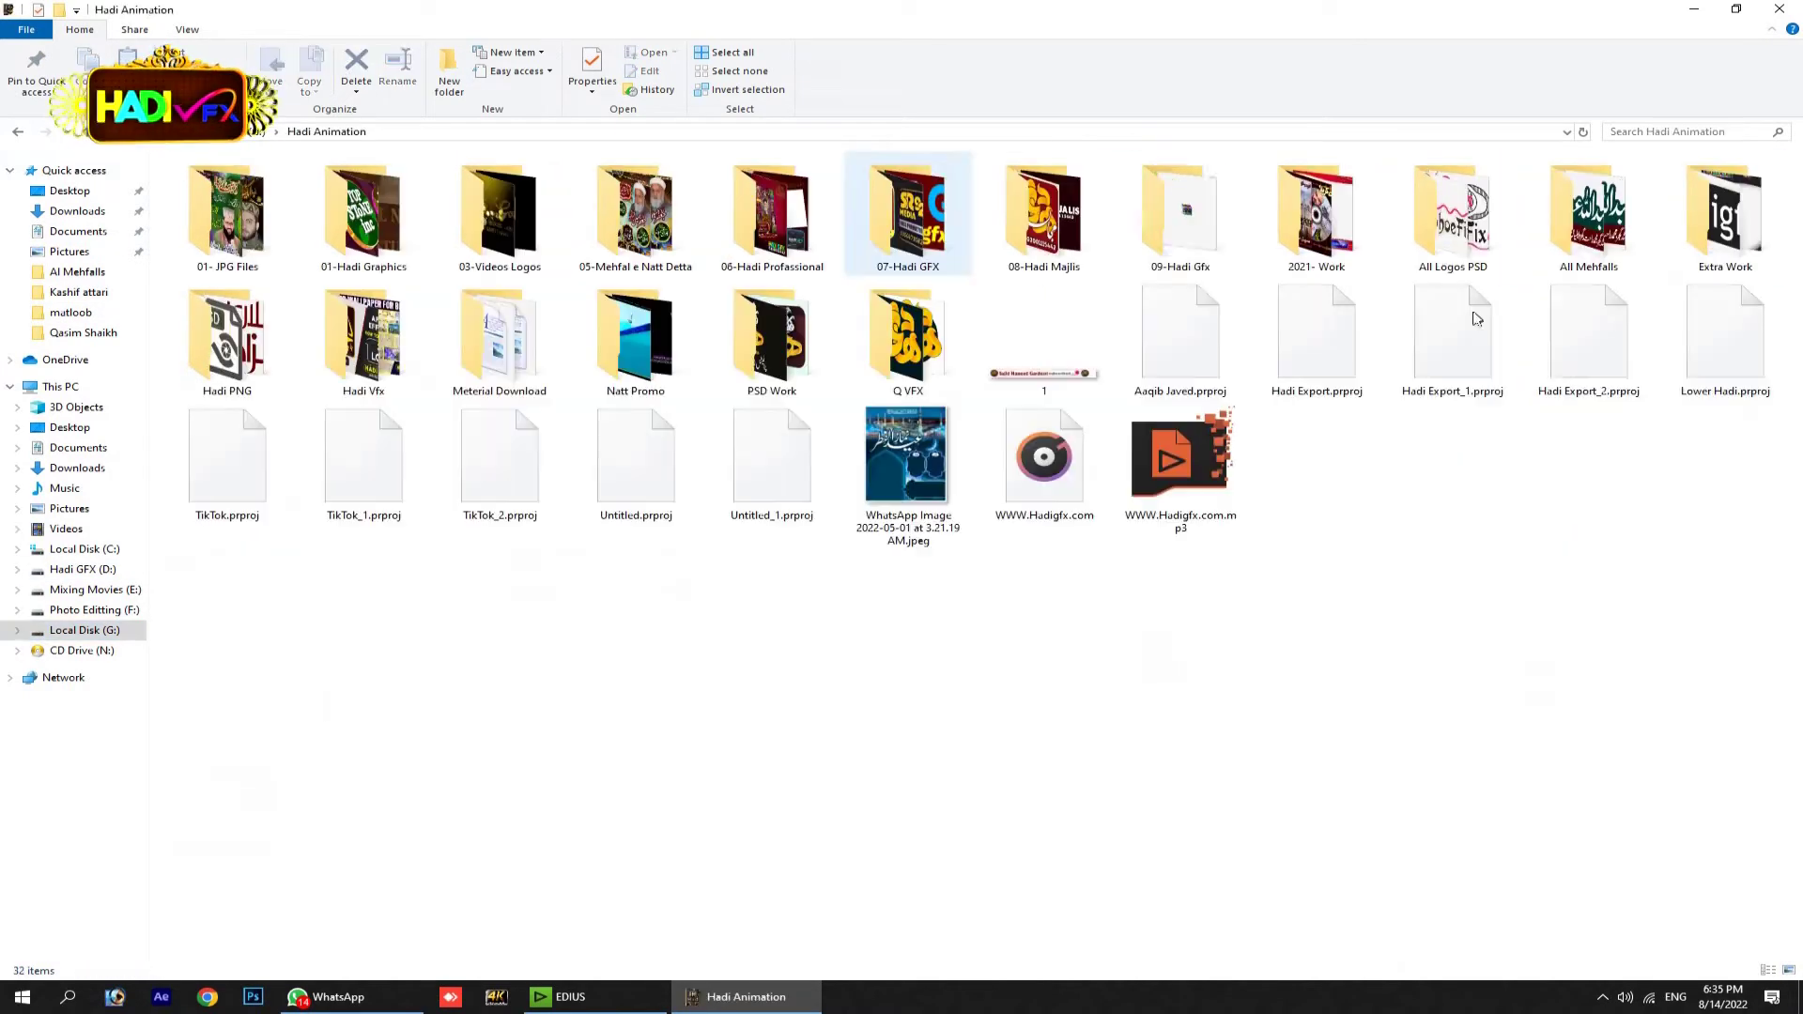
pyautogui.click(1610, 237)
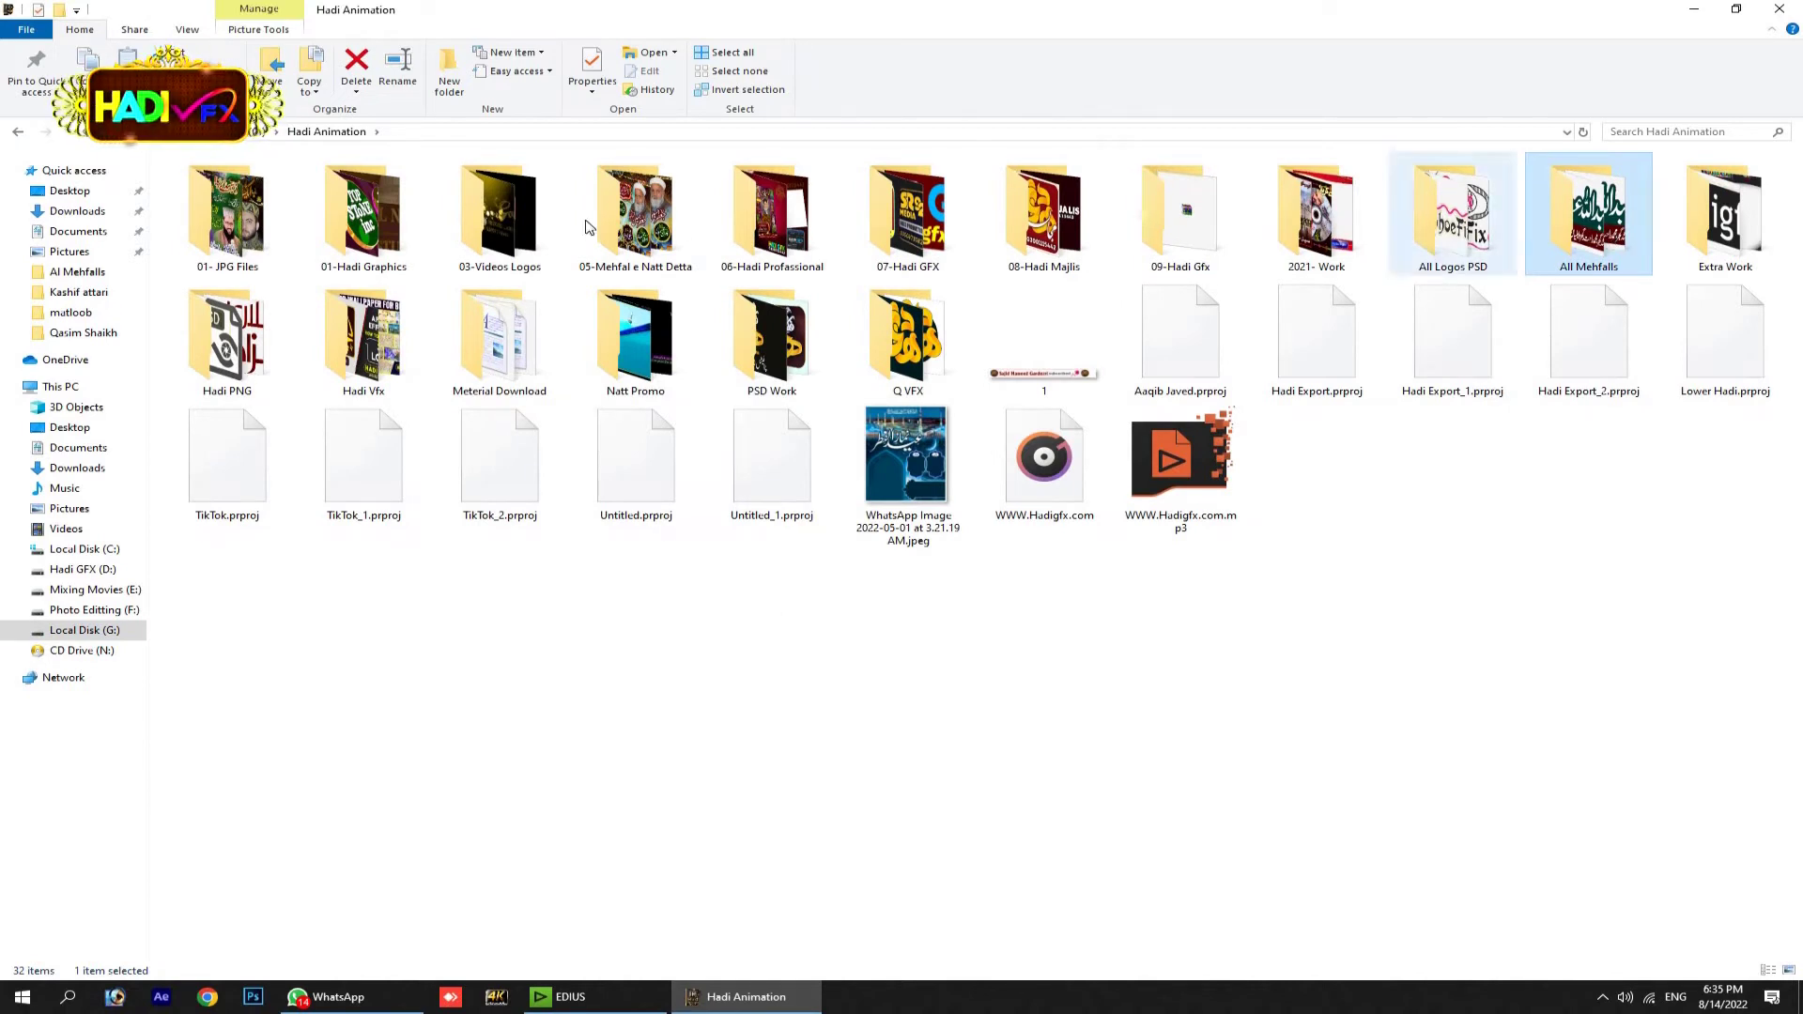
pyautogui.click(472, 268)
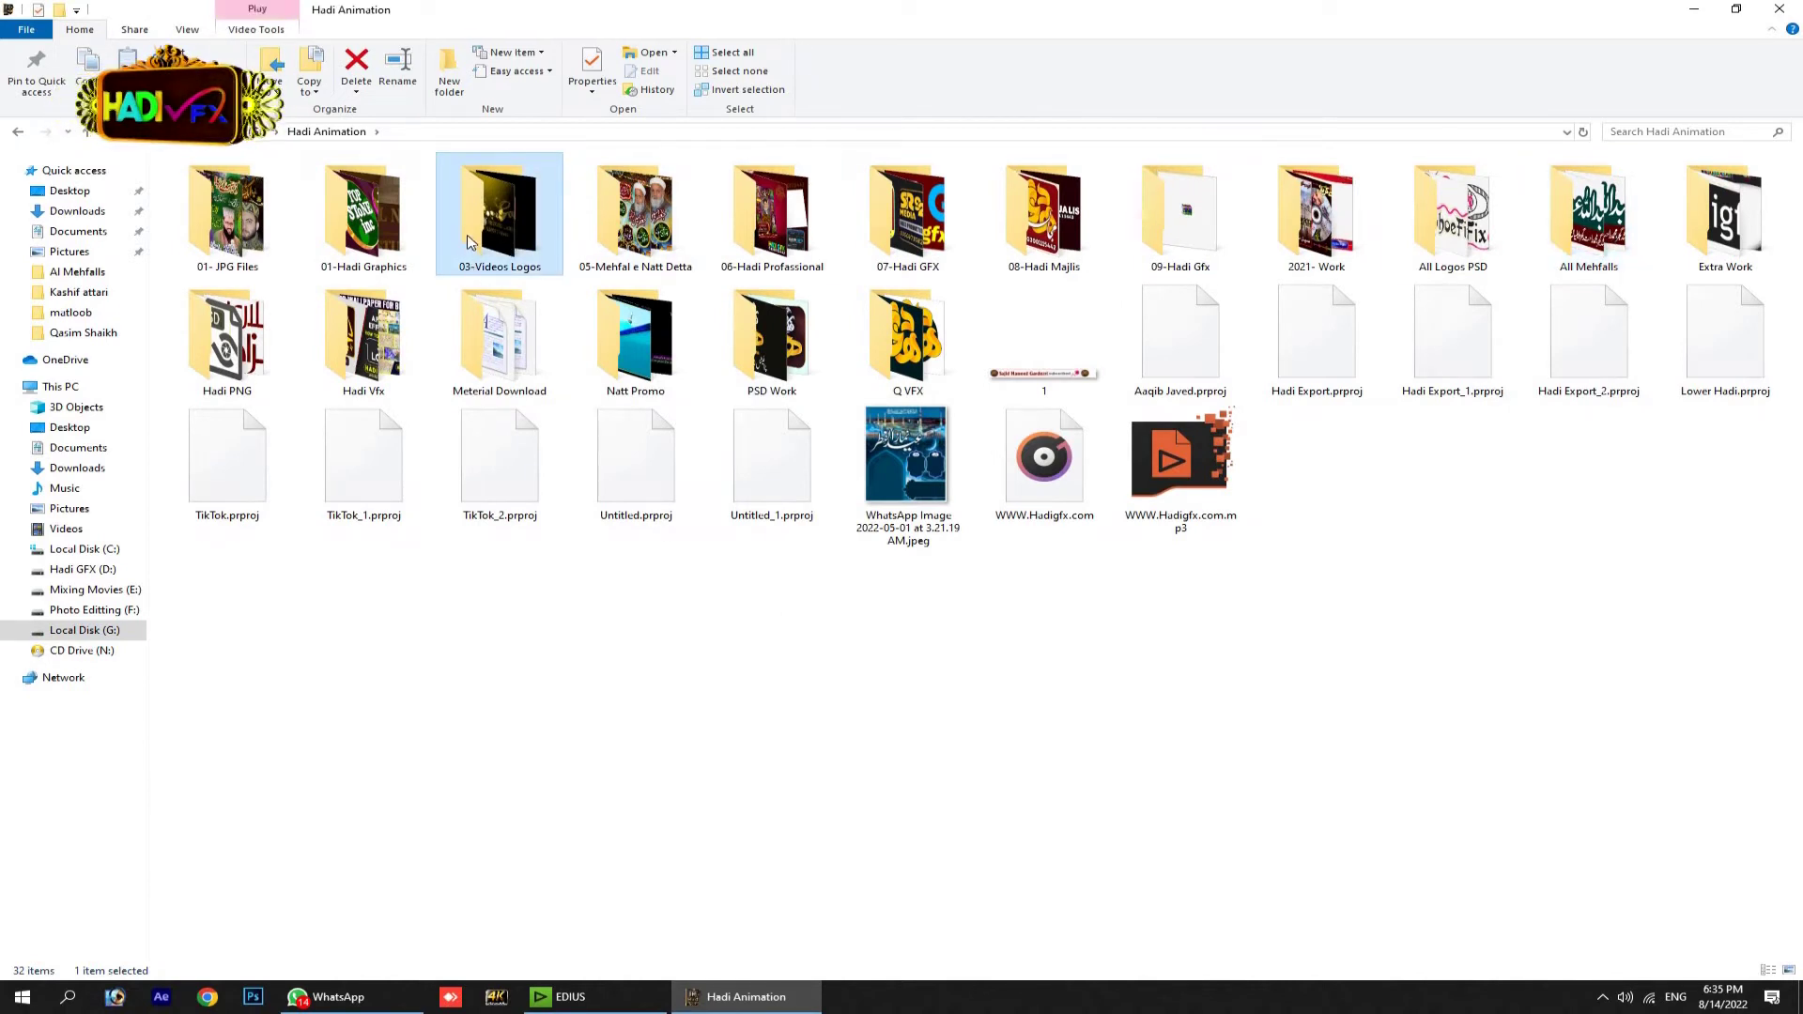
pyautogui.doubleClick(470, 241)
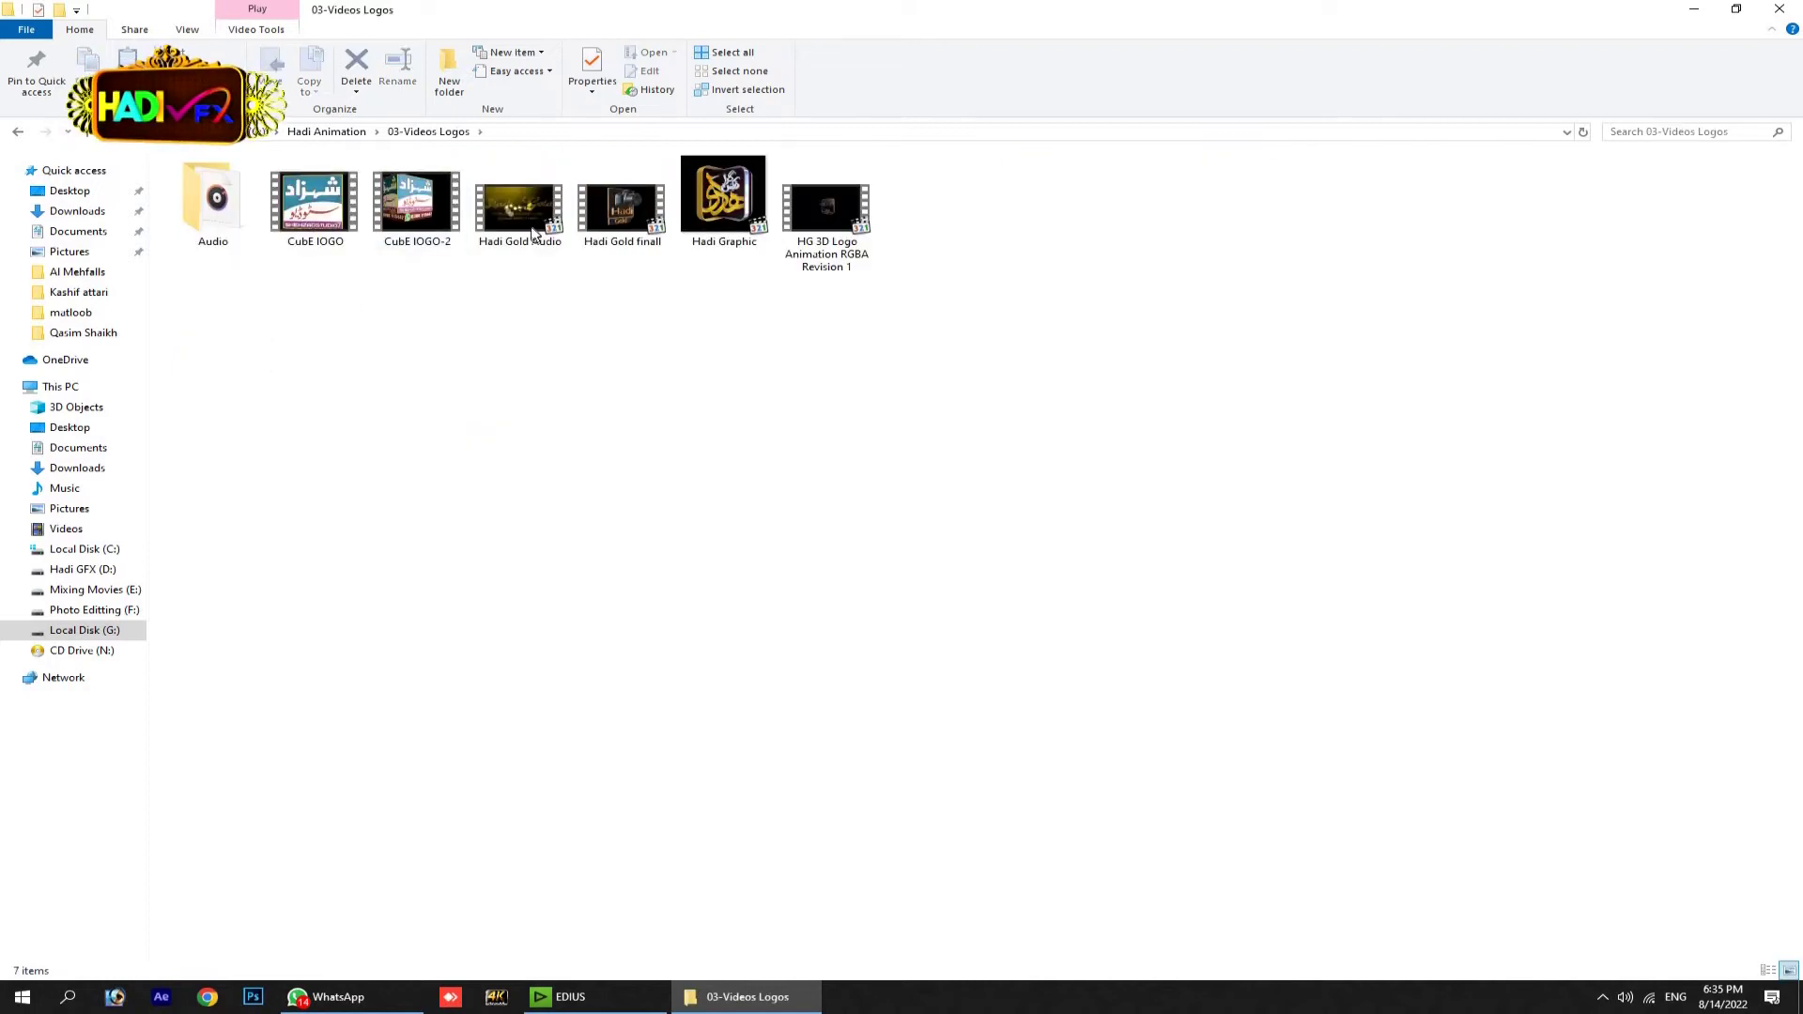
pyautogui.moveTo(532, 232); pyautogui.dragTo(255, 848)
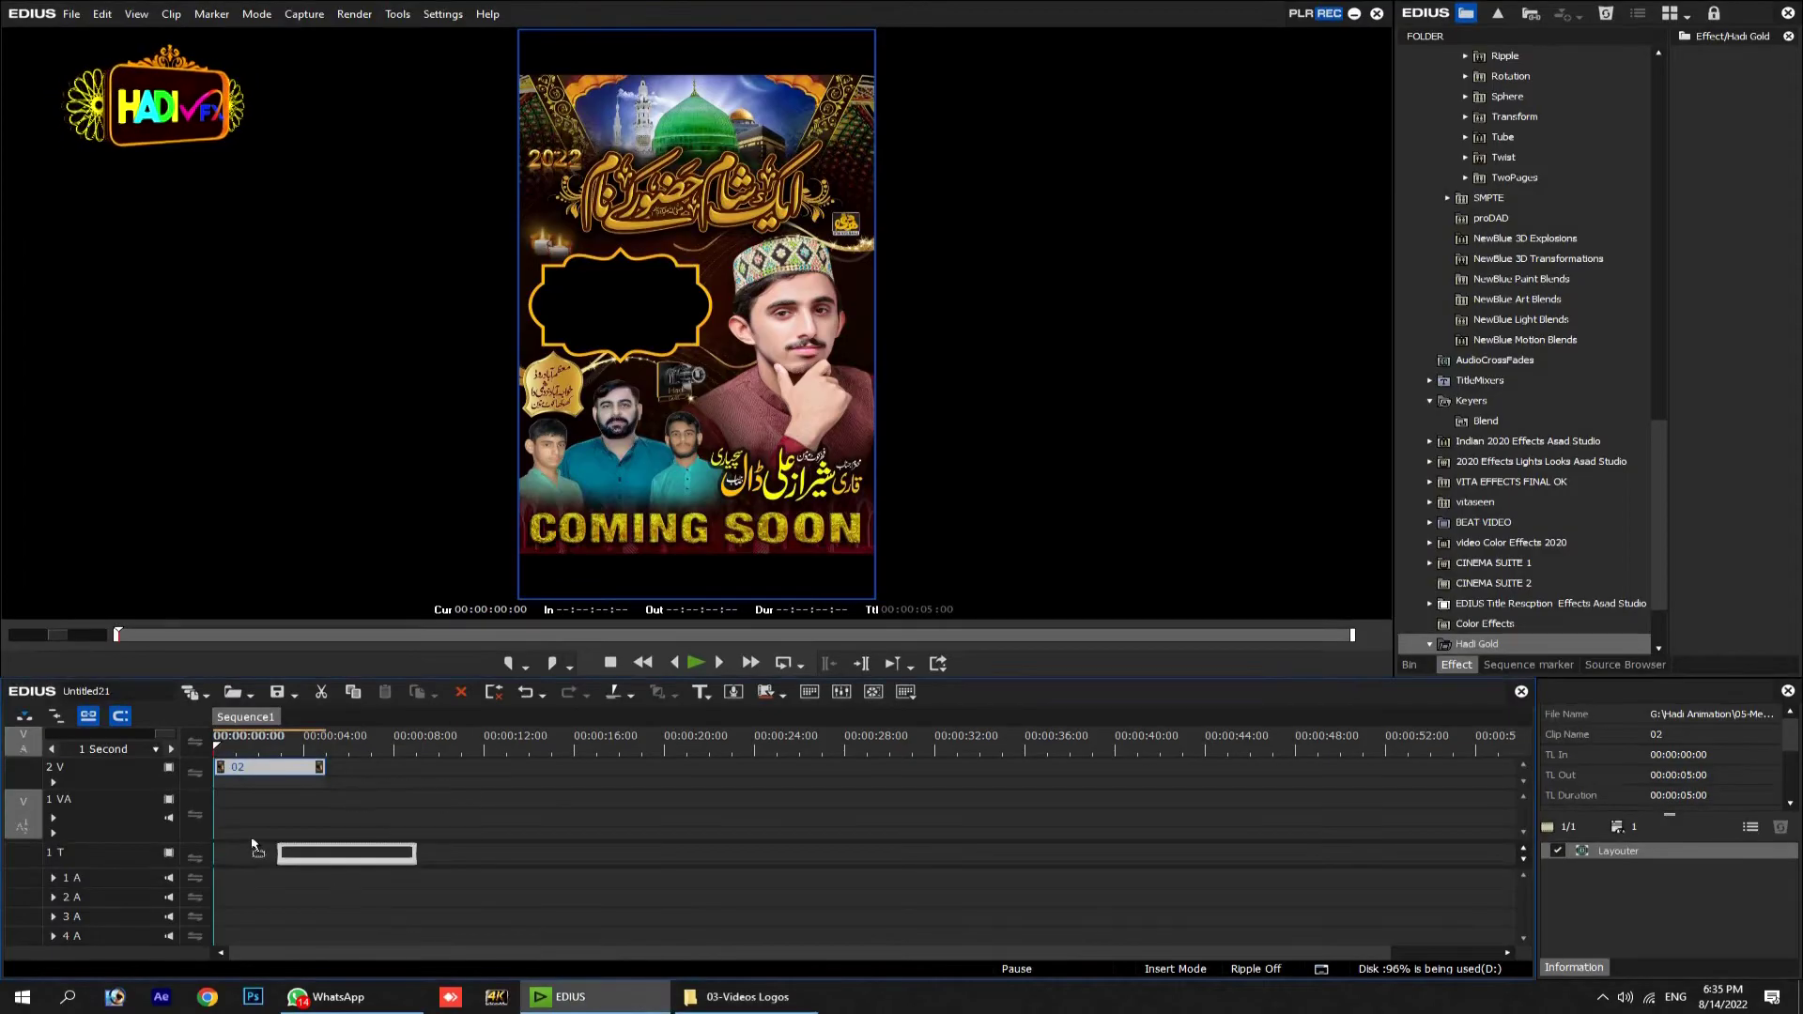
# Place Hadi Gold Audio on track 2V above poster 02, trimming 02's end to 6:06.
pyautogui.moveTo(223, 833); pyautogui.dragTo(225, 799)
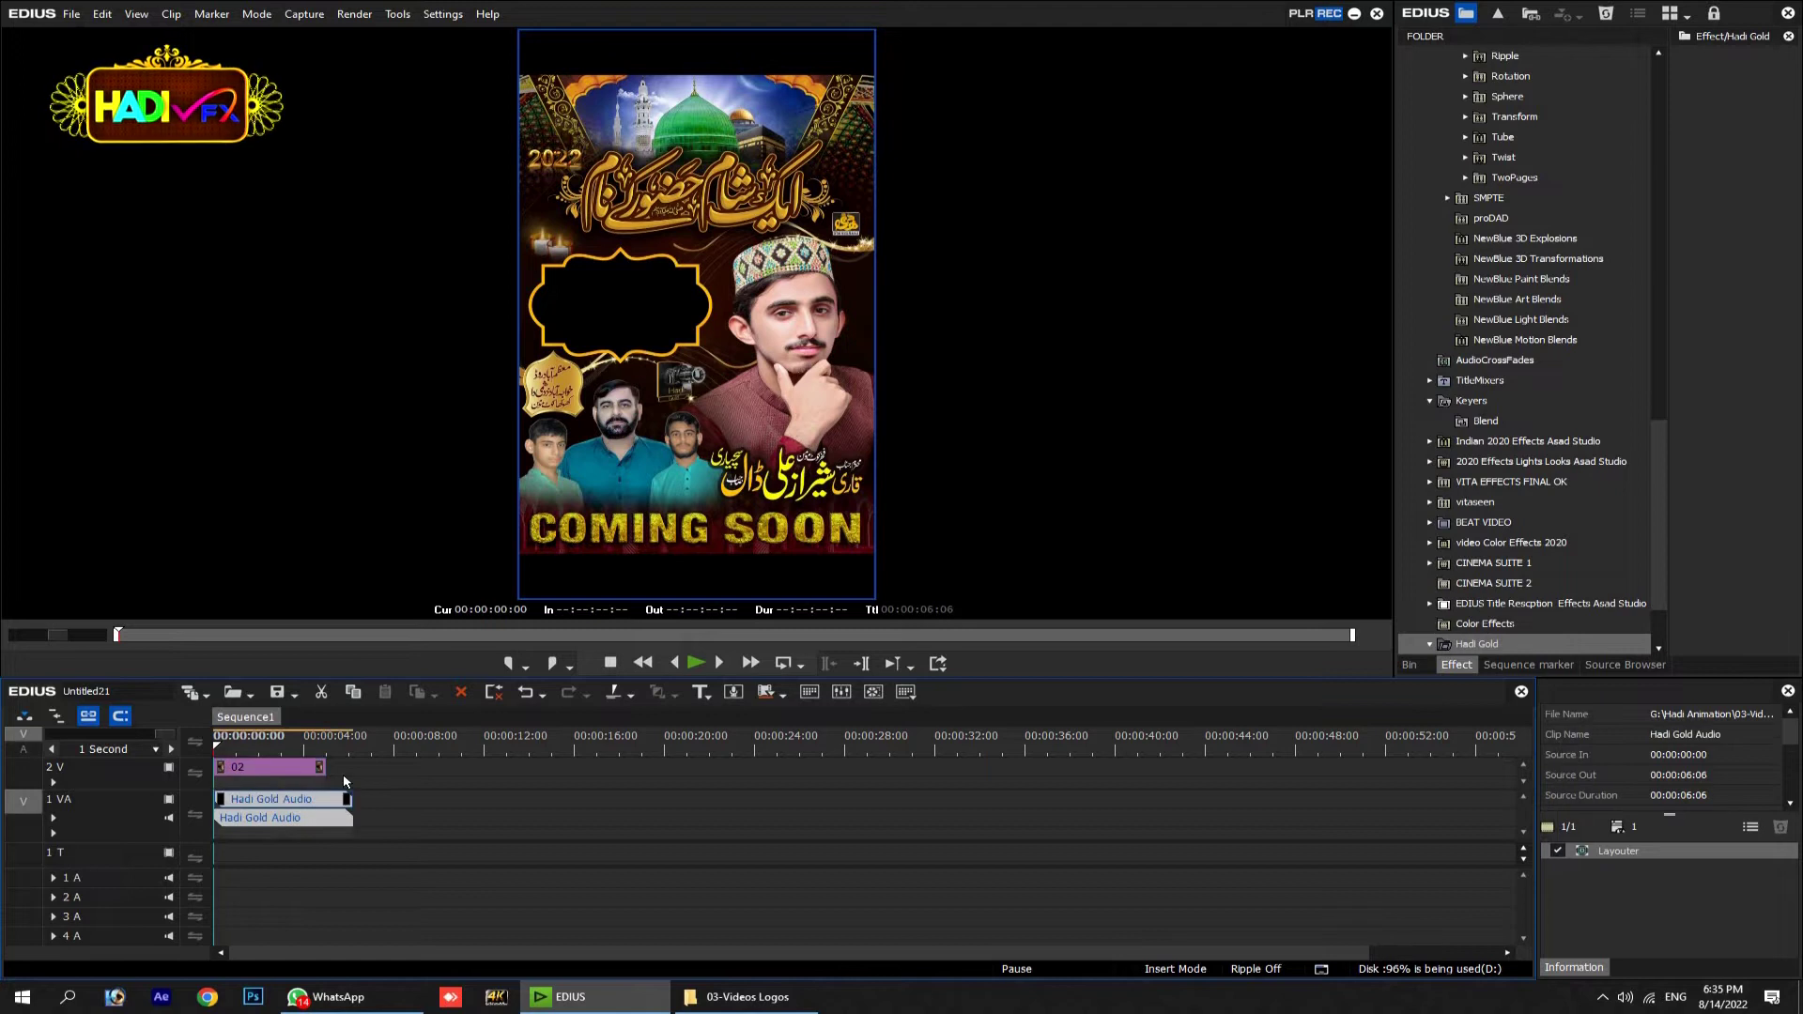
pyautogui.moveTo(324, 768); pyautogui.dragTo(355, 767)
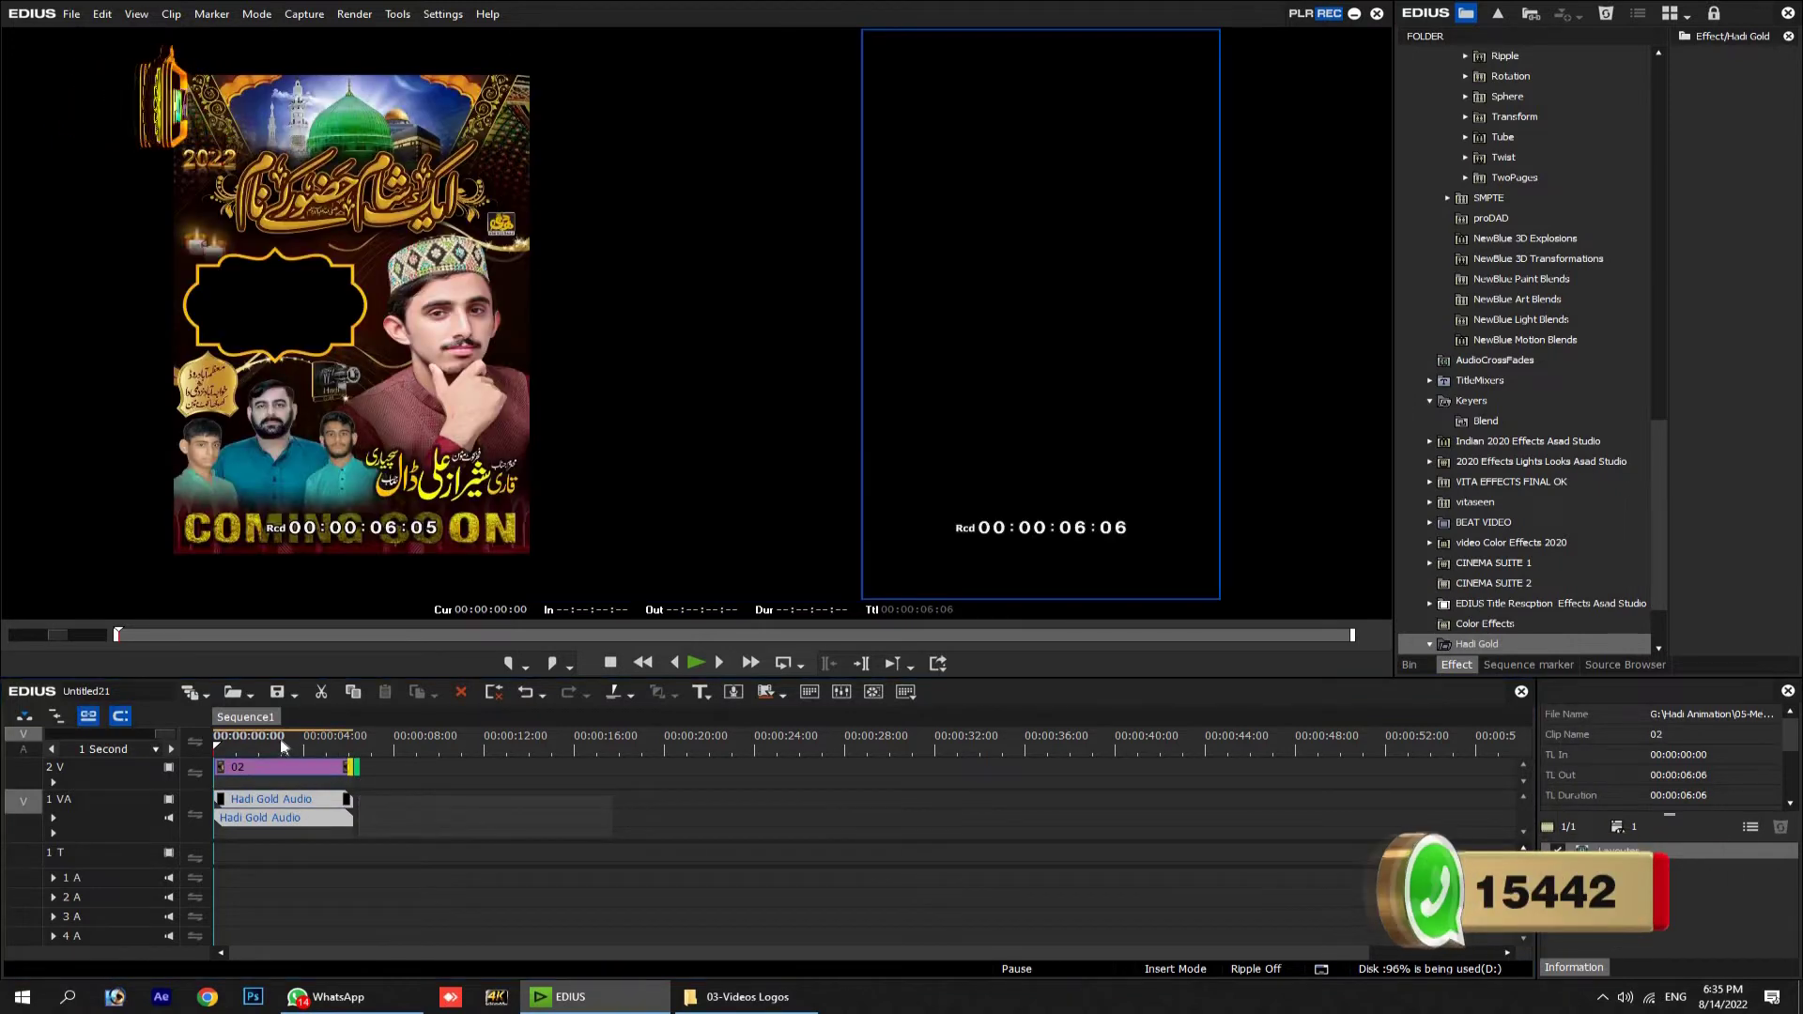
pyautogui.click(279, 737)
pyautogui.click(307, 797)
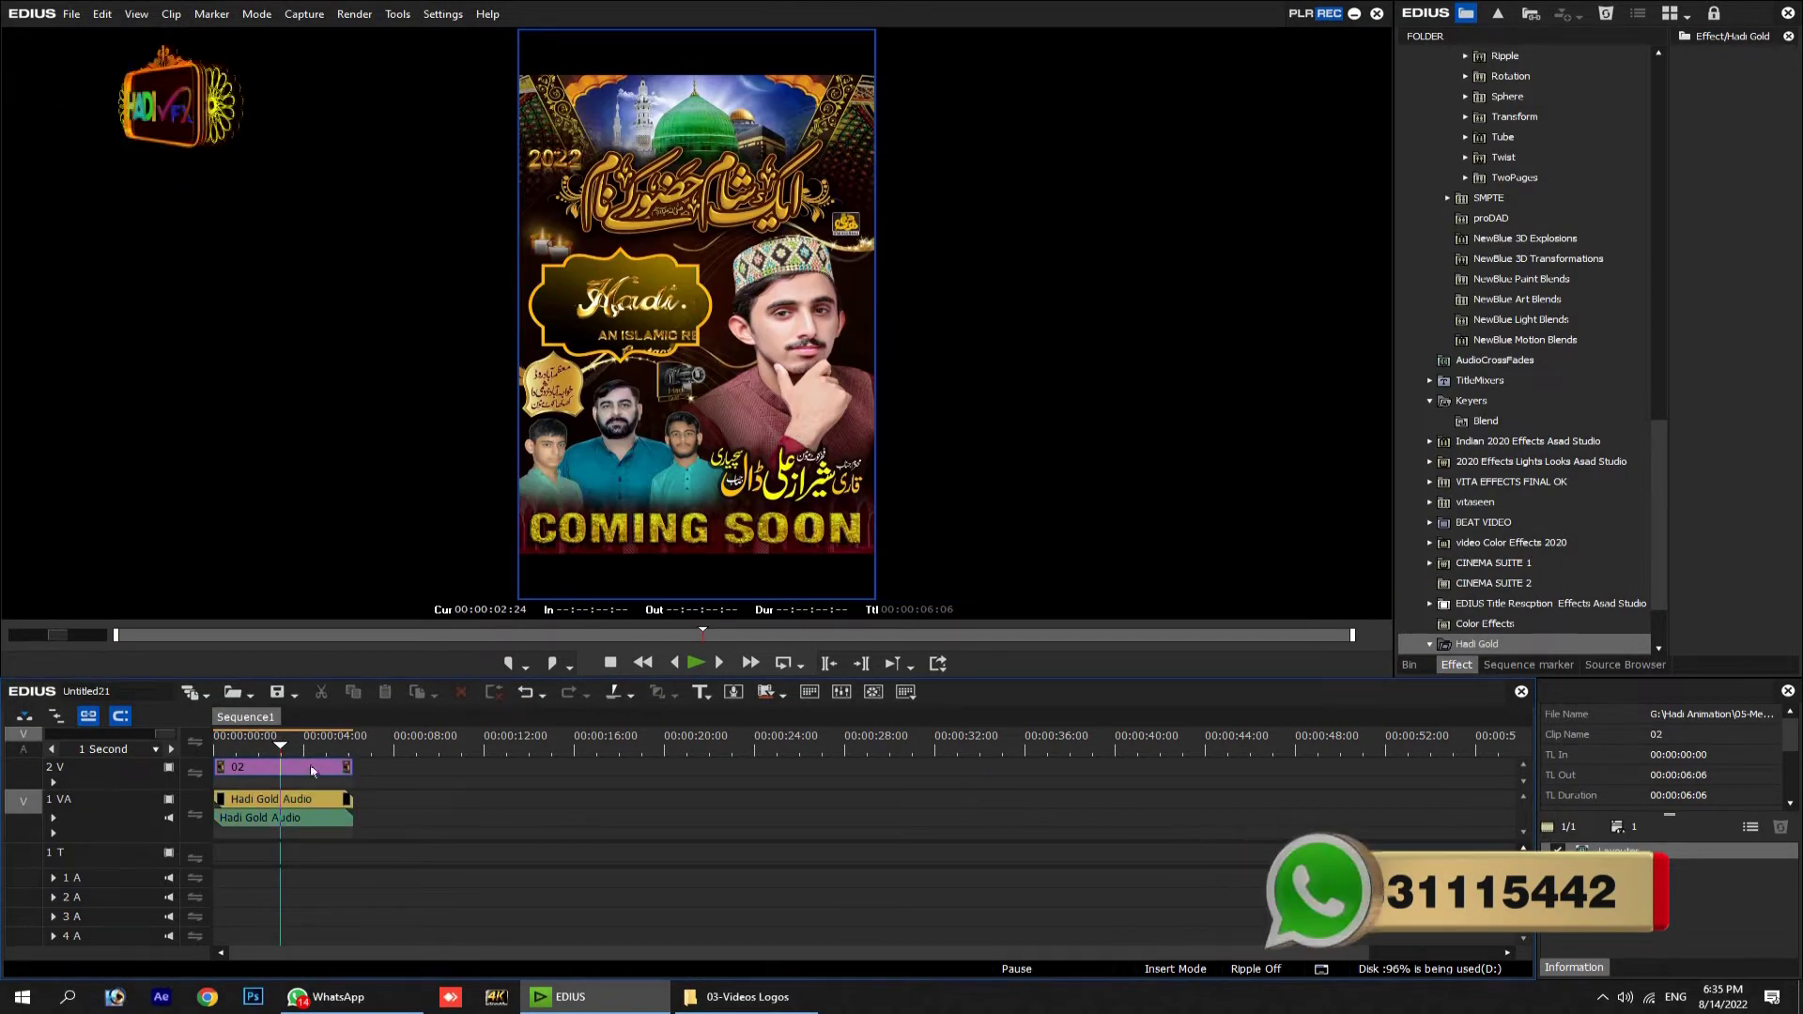
pyautogui.moveTo(307, 767)
pyautogui.mouseDown()
pyautogui.moveTo(420, 779)
pyautogui.moveTo(420, 804)
pyautogui.moveTo(395, 772)
pyautogui.moveTo(458, 772)
pyautogui.mouseUp()
pyautogui.click(431, 737)
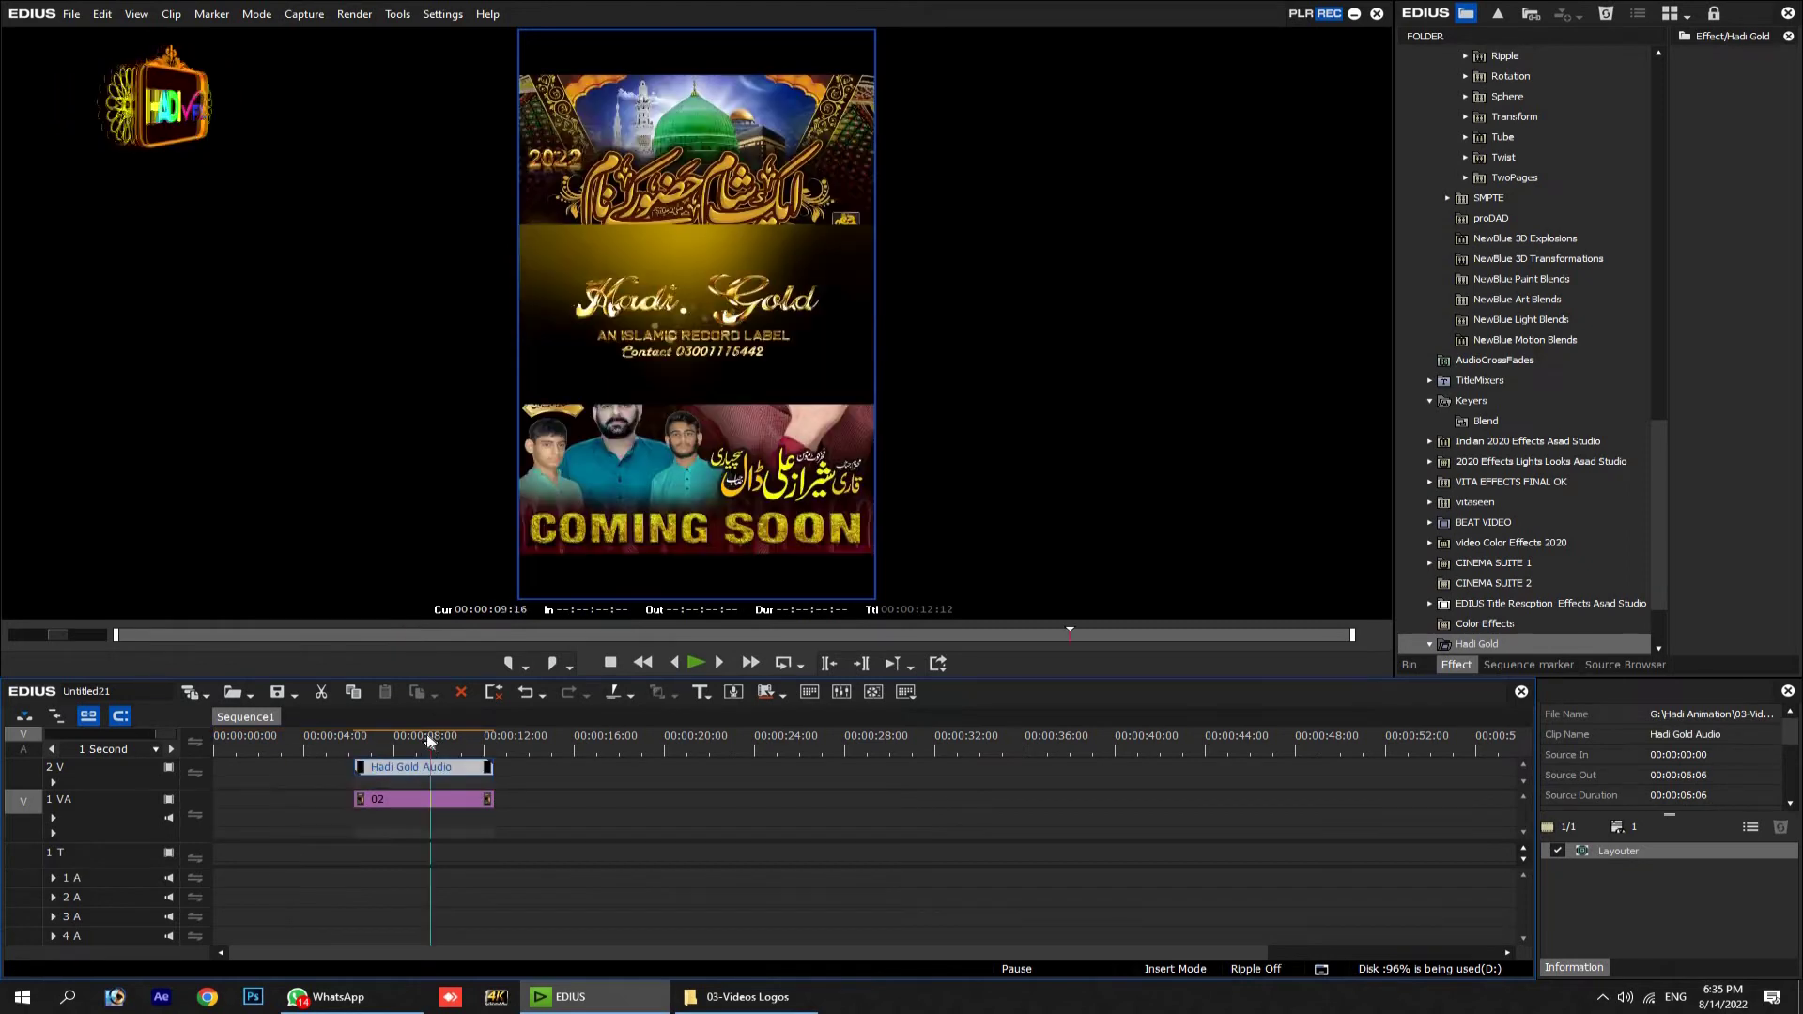
# Open the Layouter for the Hadi Gold Audio clip from the Information panel.
pyautogui.doubleClick(1612, 849)
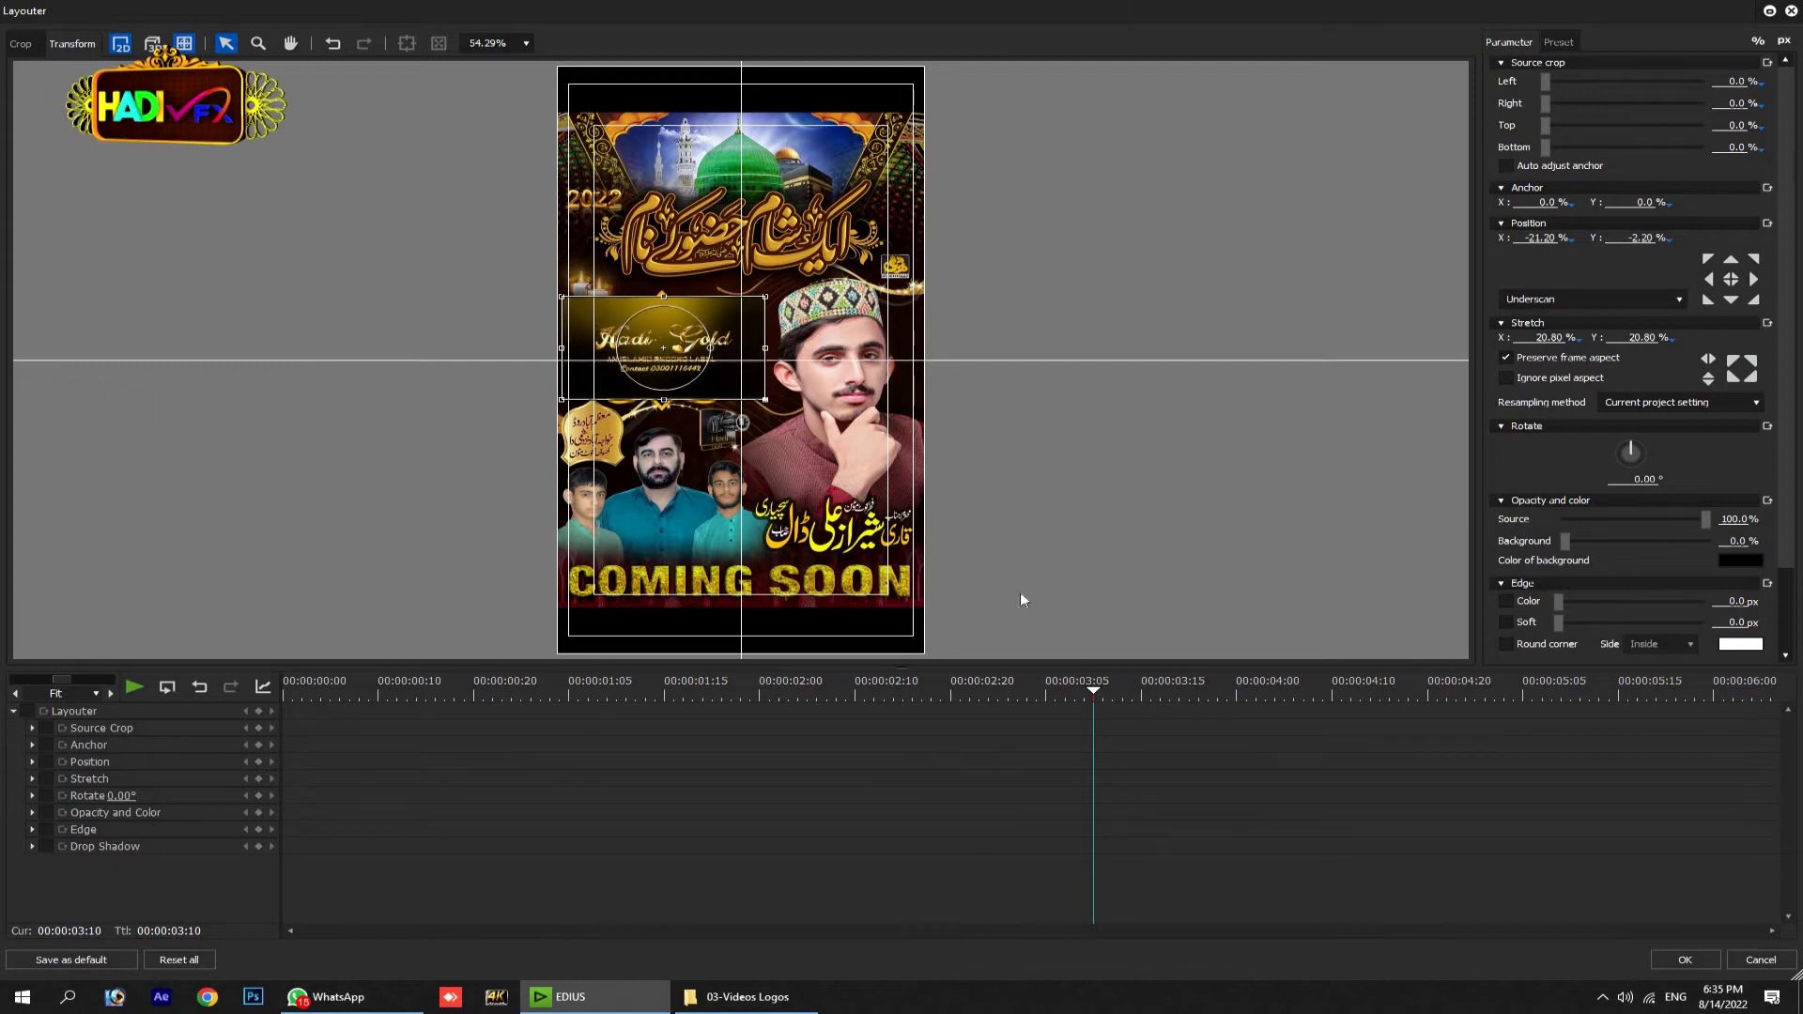
# Move poster clip 02 to the start of 2 V and Hadi Gold Audio to 1 VA.
pyautogui.press('Return')
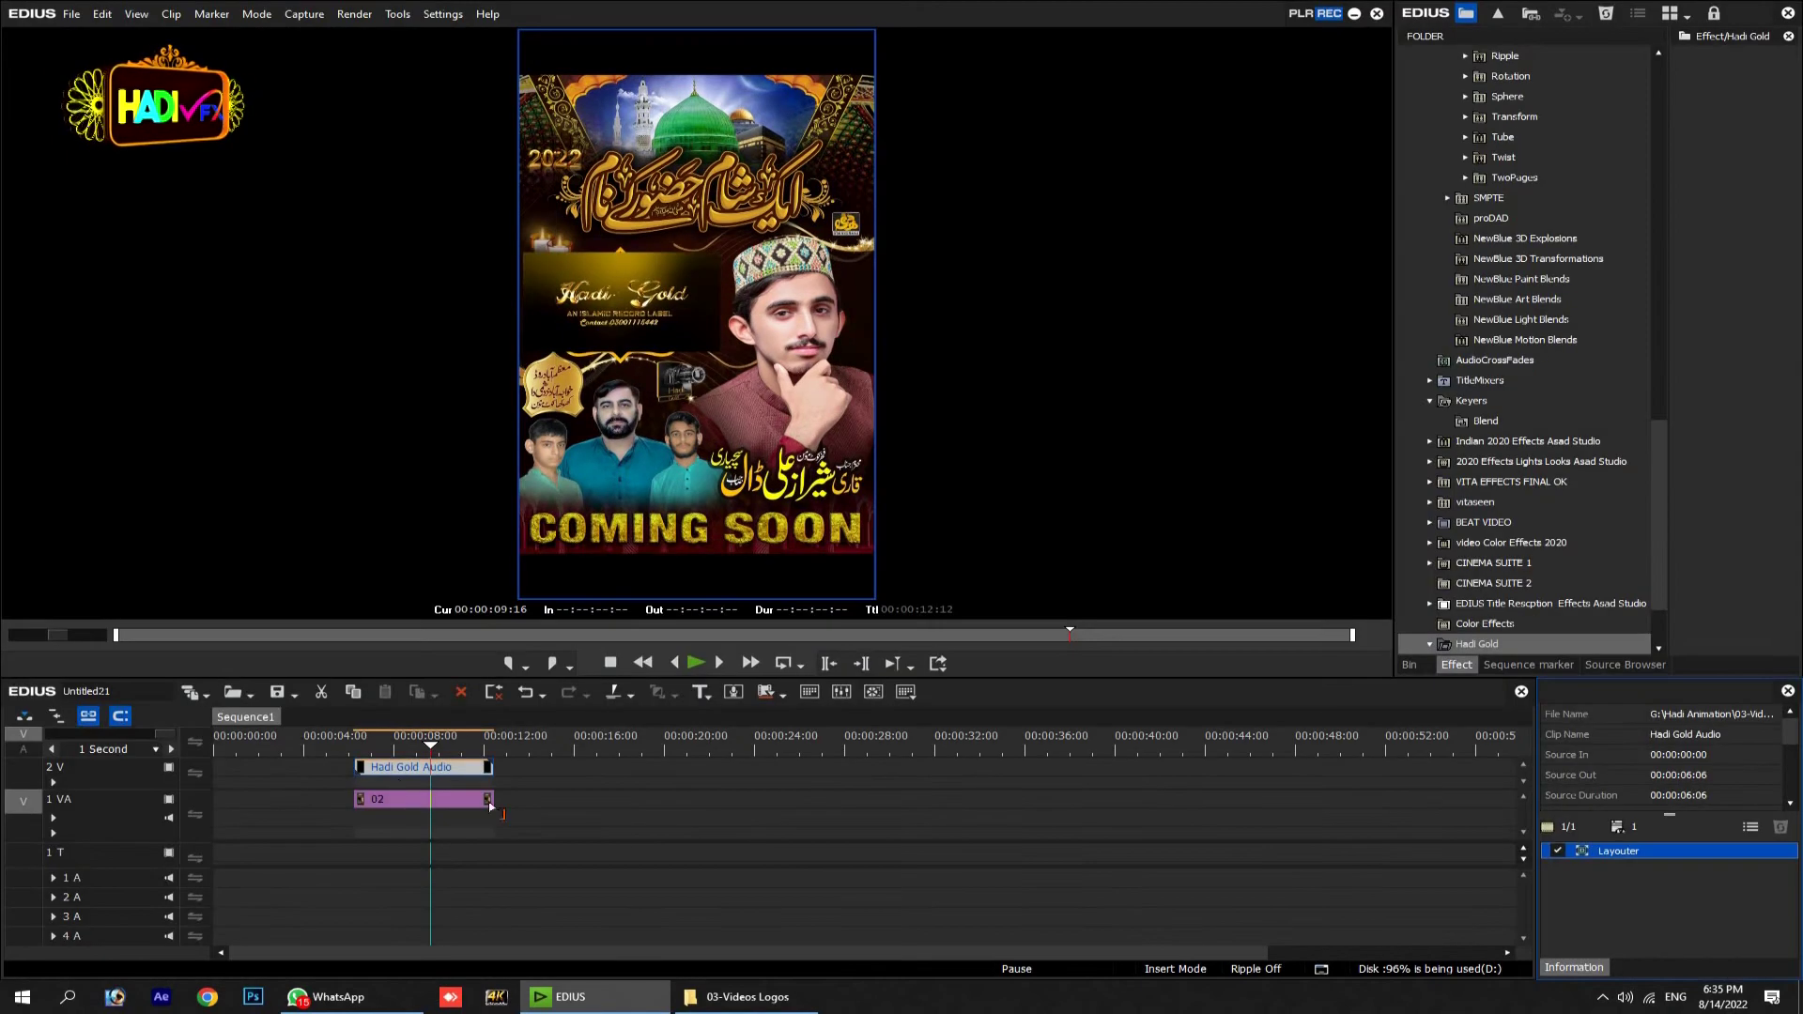
pyautogui.moveTo(363, 799); pyautogui.dragTo(230, 769)
pyautogui.moveTo(368, 768)
pyautogui.mouseDown()
pyautogui.moveTo(261, 809)
pyautogui.moveTo(263, 771)
pyautogui.mouseUp()
pyautogui.click(273, 745)
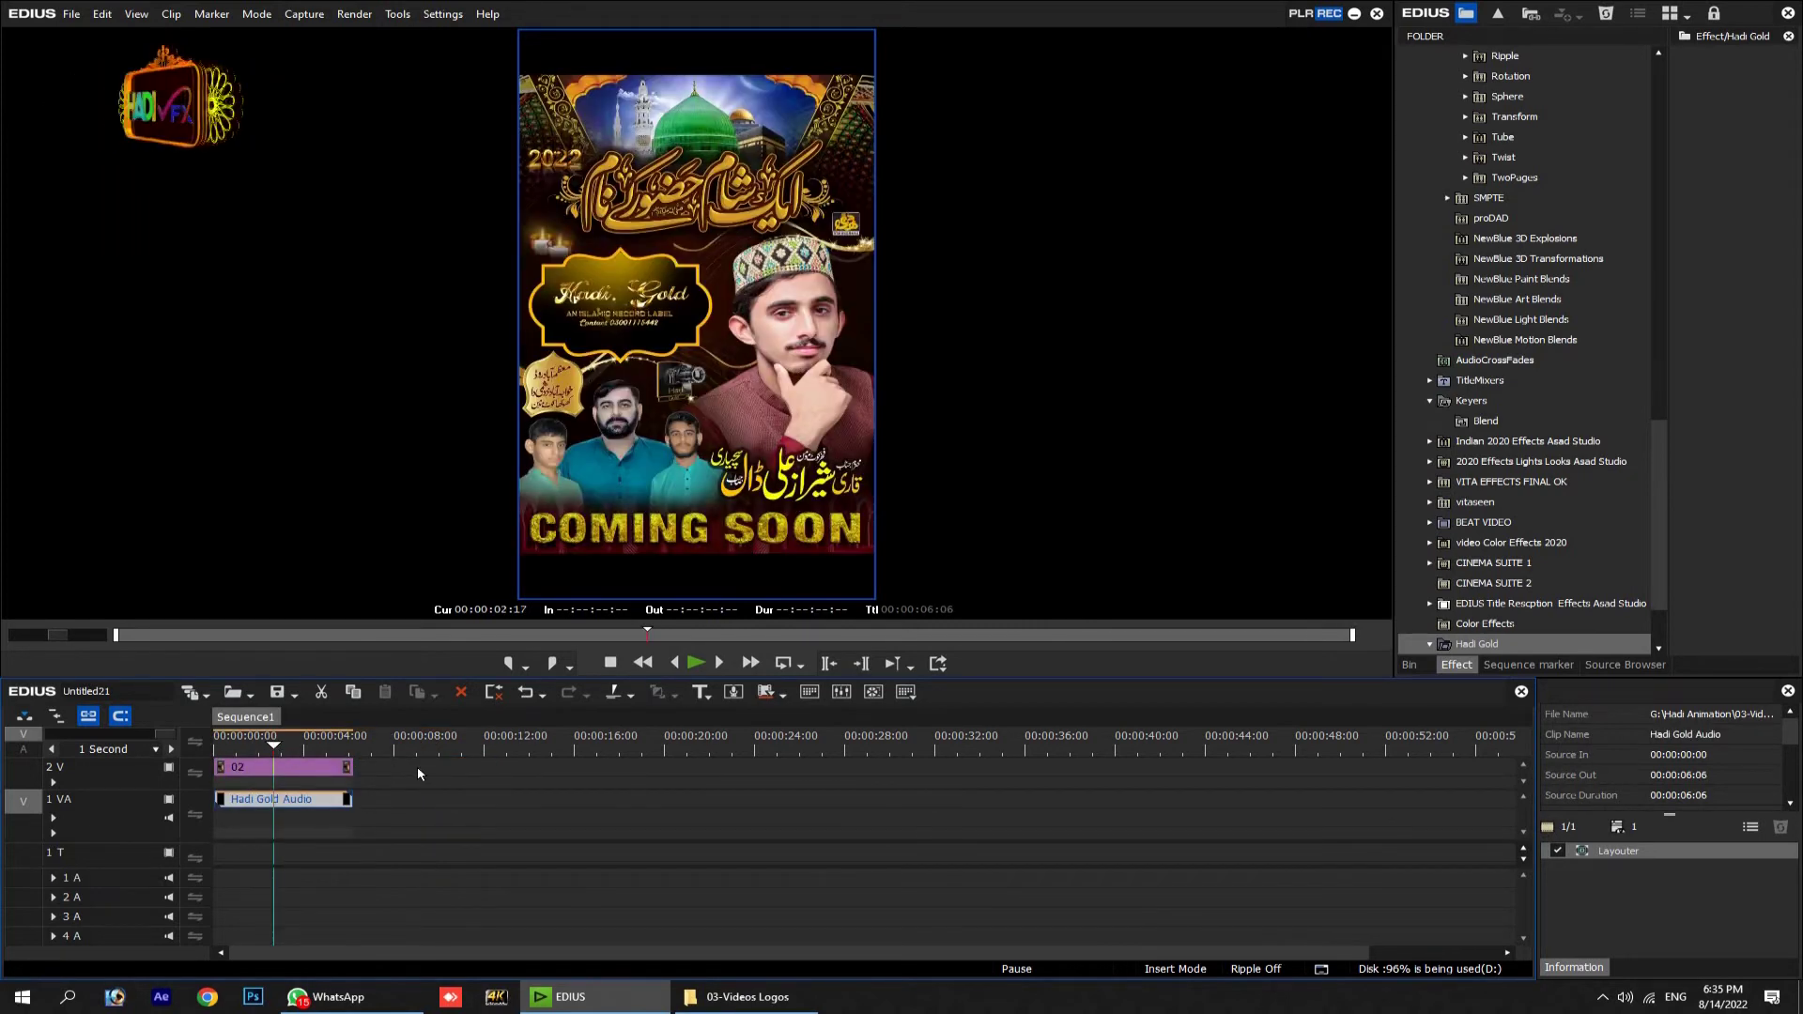
# Position the playhead at exactly 01:00:00.
pyautogui.click(704, 748)
pyautogui.moveTo(808, 747); pyautogui.dragTo(865, 751)
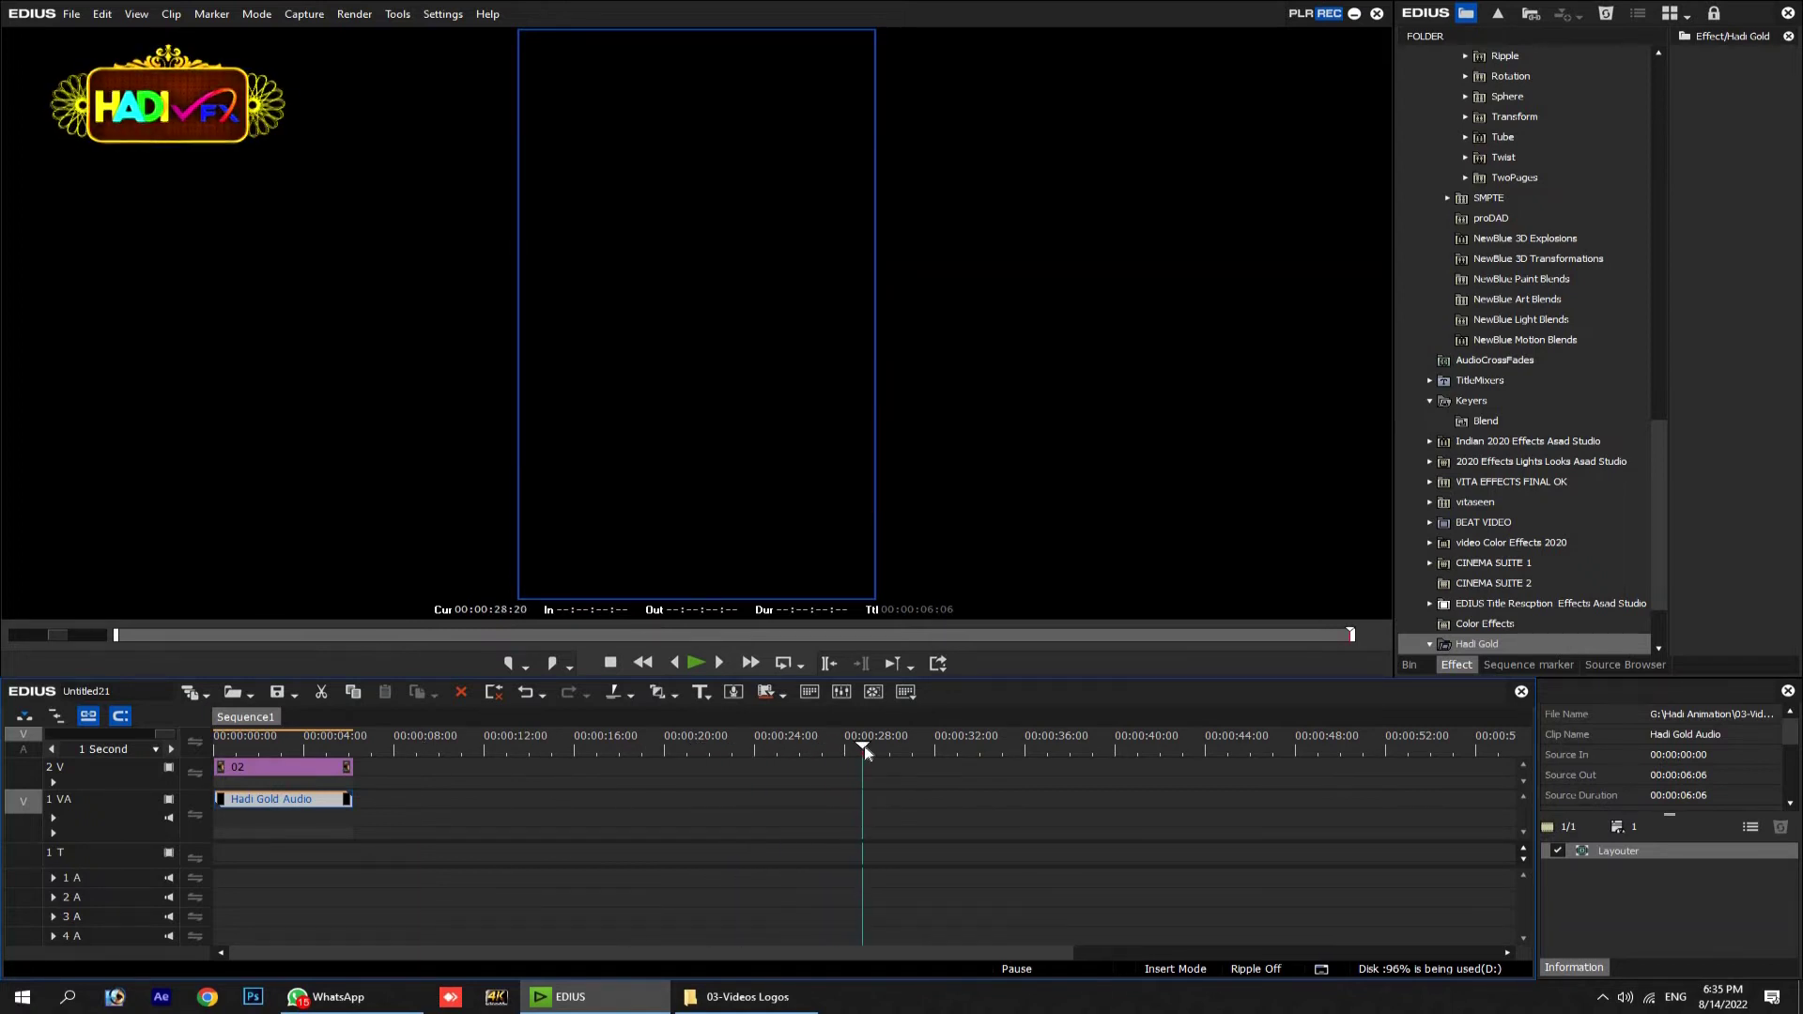
pyautogui.moveTo(930, 753); pyautogui.dragTo(1352, 757)
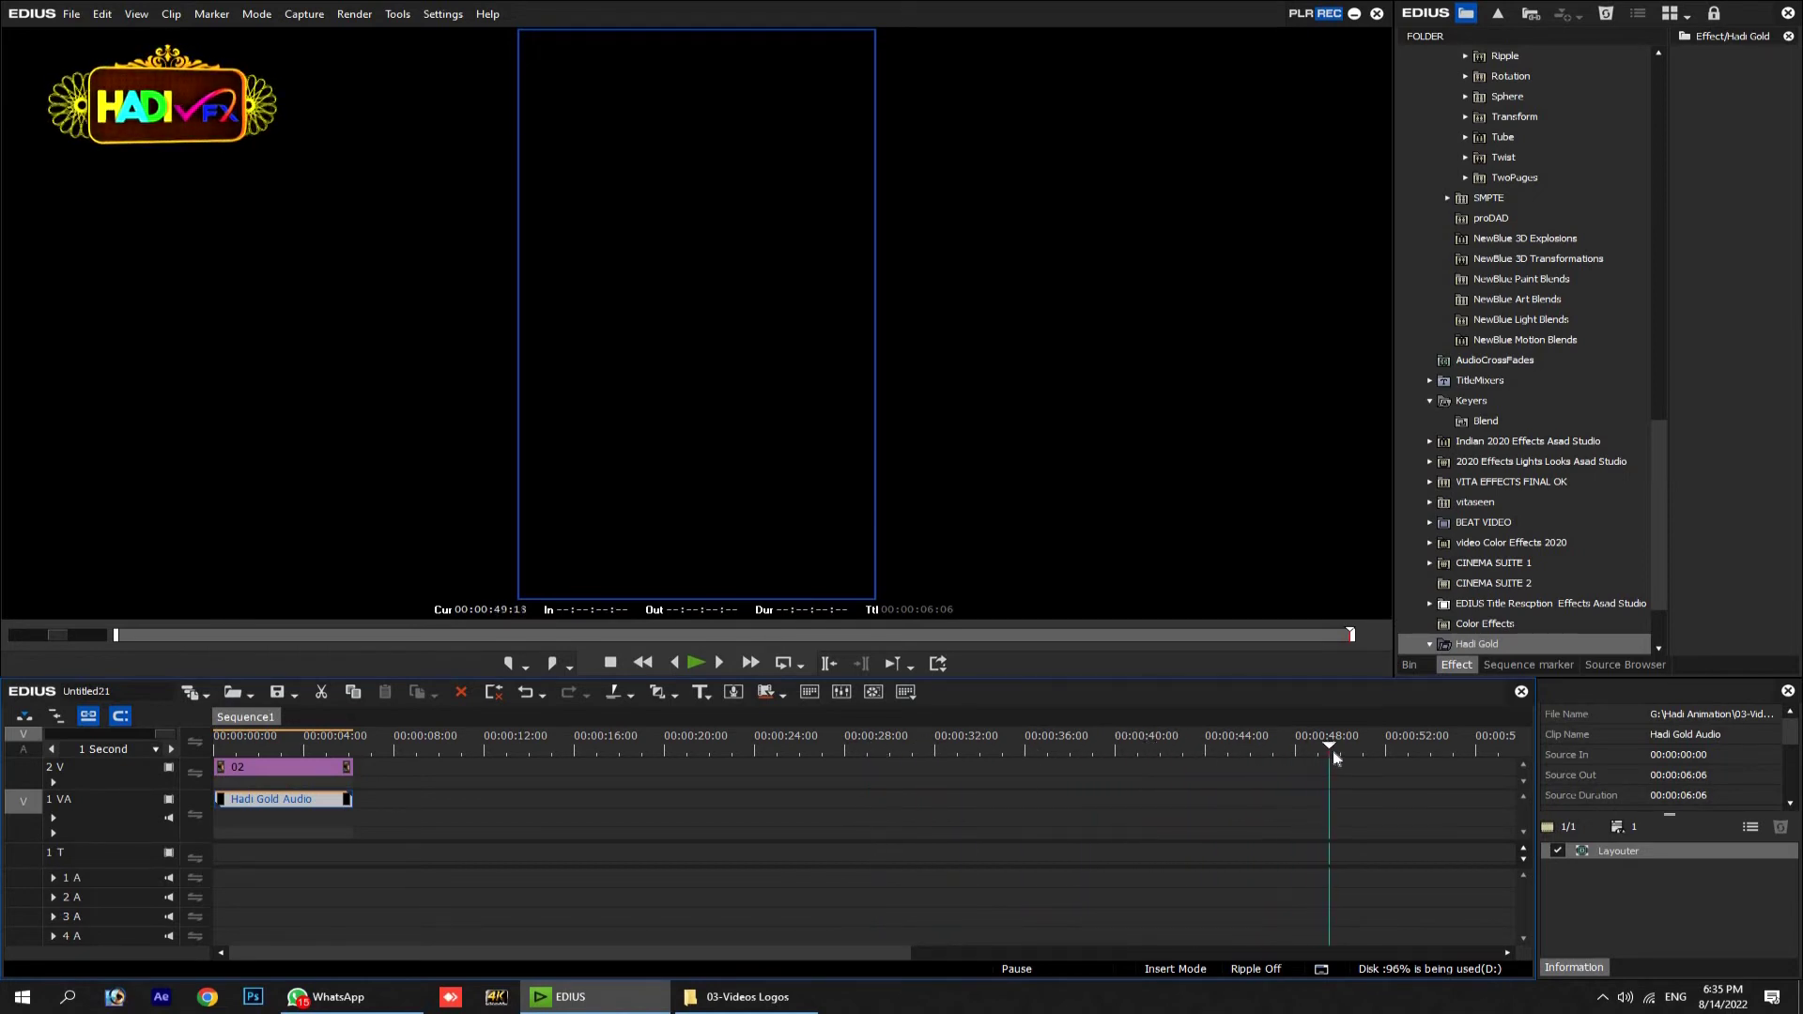
pyautogui.moveTo(1446, 751)
pyautogui.mouseDown()
pyautogui.moveTo(1509, 752)
pyautogui.moveTo(1452, 752)
pyautogui.mouseUp()
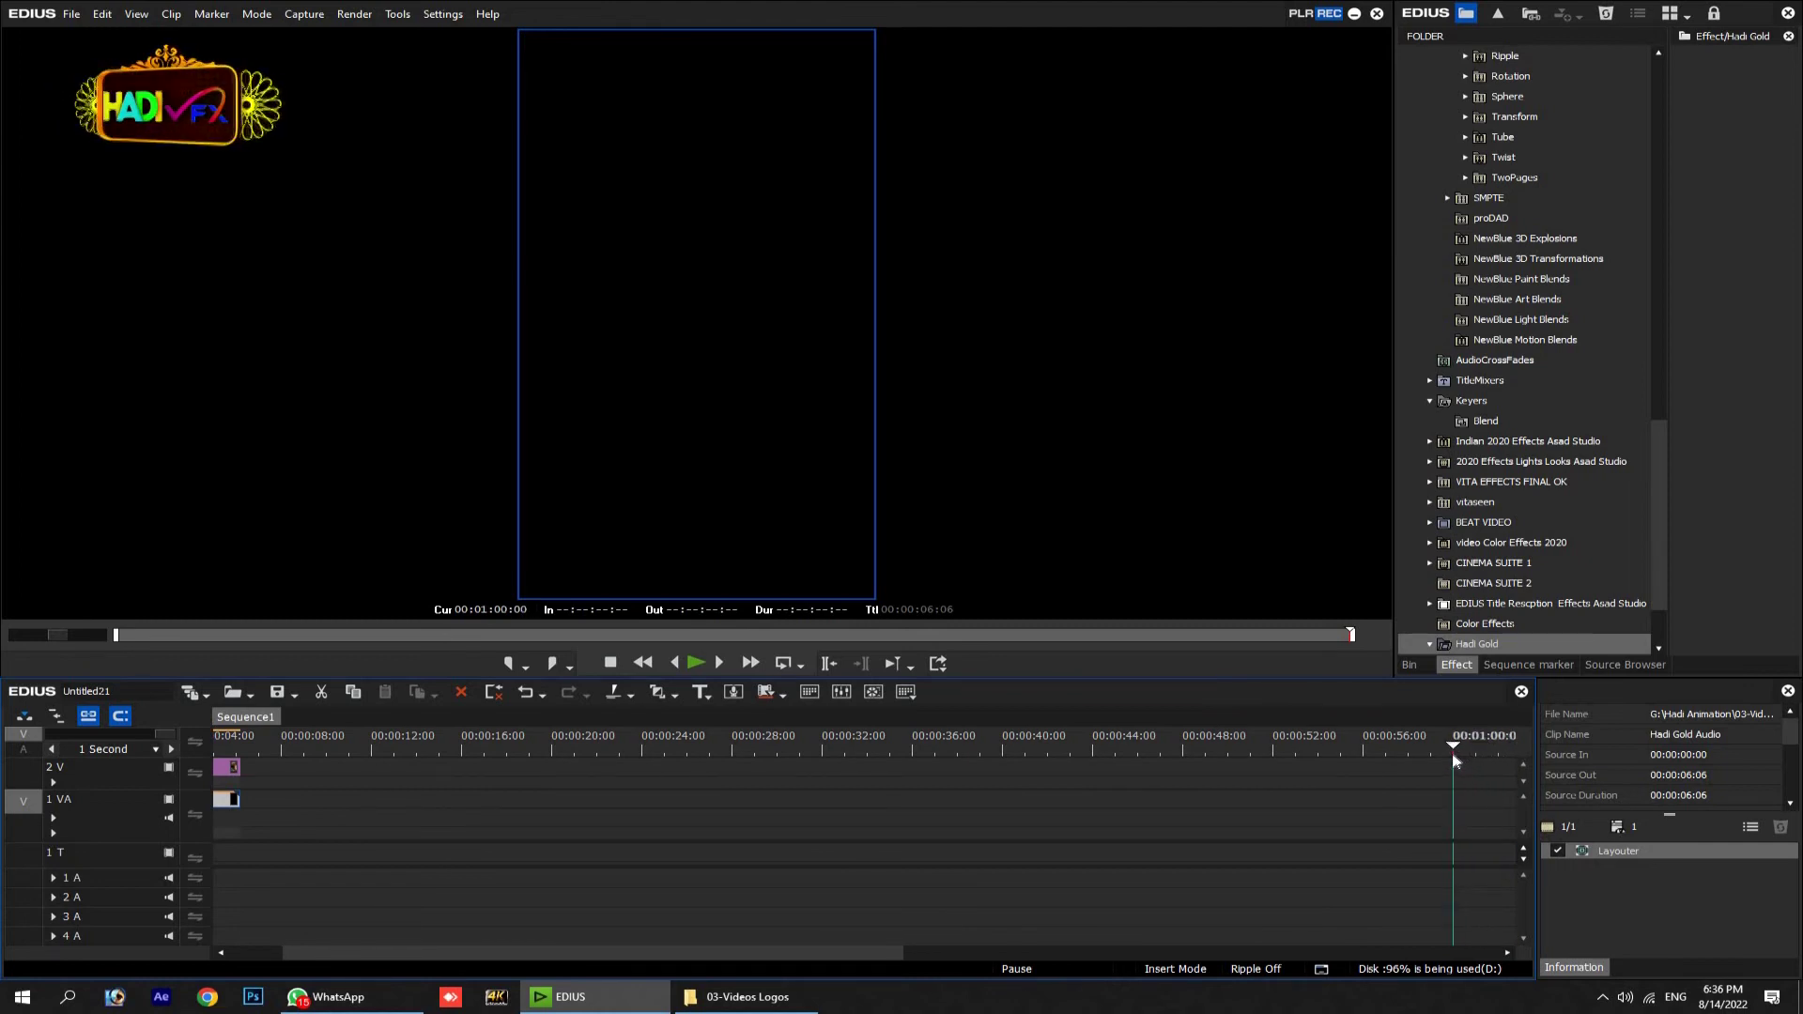
pyautogui.press('Right')
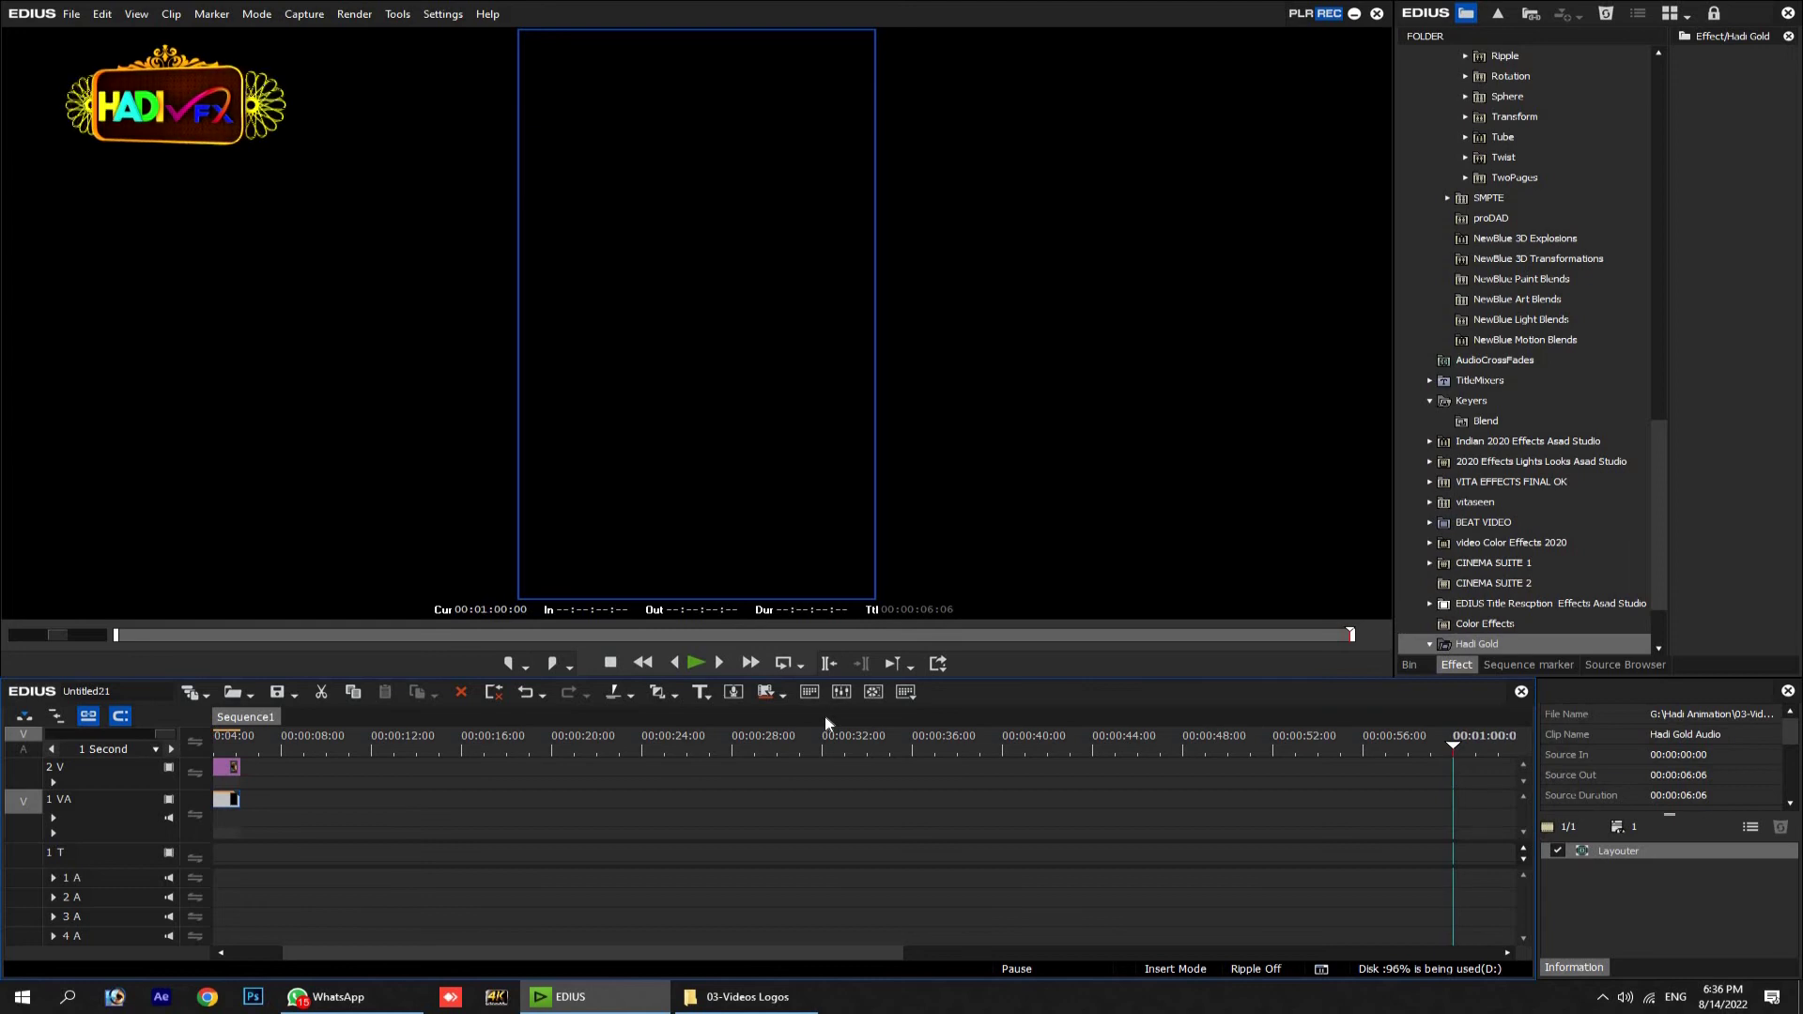
# Stretch poster clip 02 to end at one minute, then return to File Explorer.
pyautogui.moveTo(251, 778); pyautogui.dragTo(1437, 772)
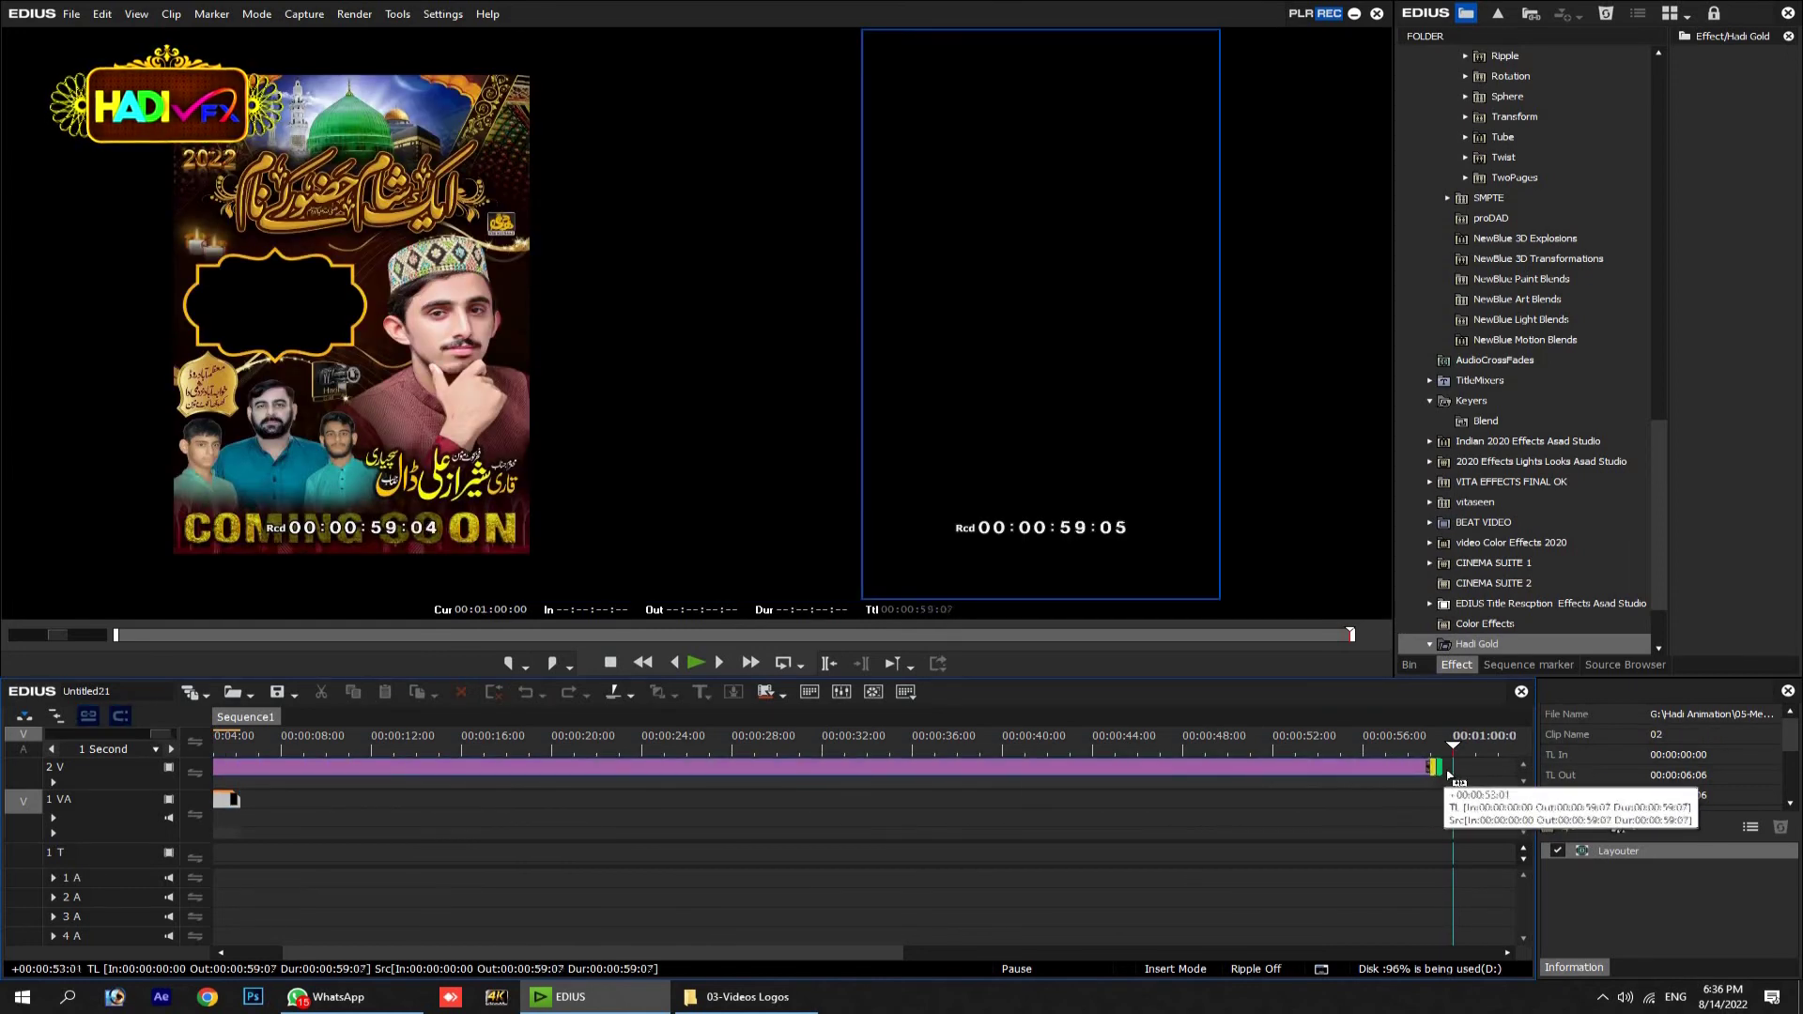
pyautogui.moveTo(1437, 772); pyautogui.dragTo(1453, 770)
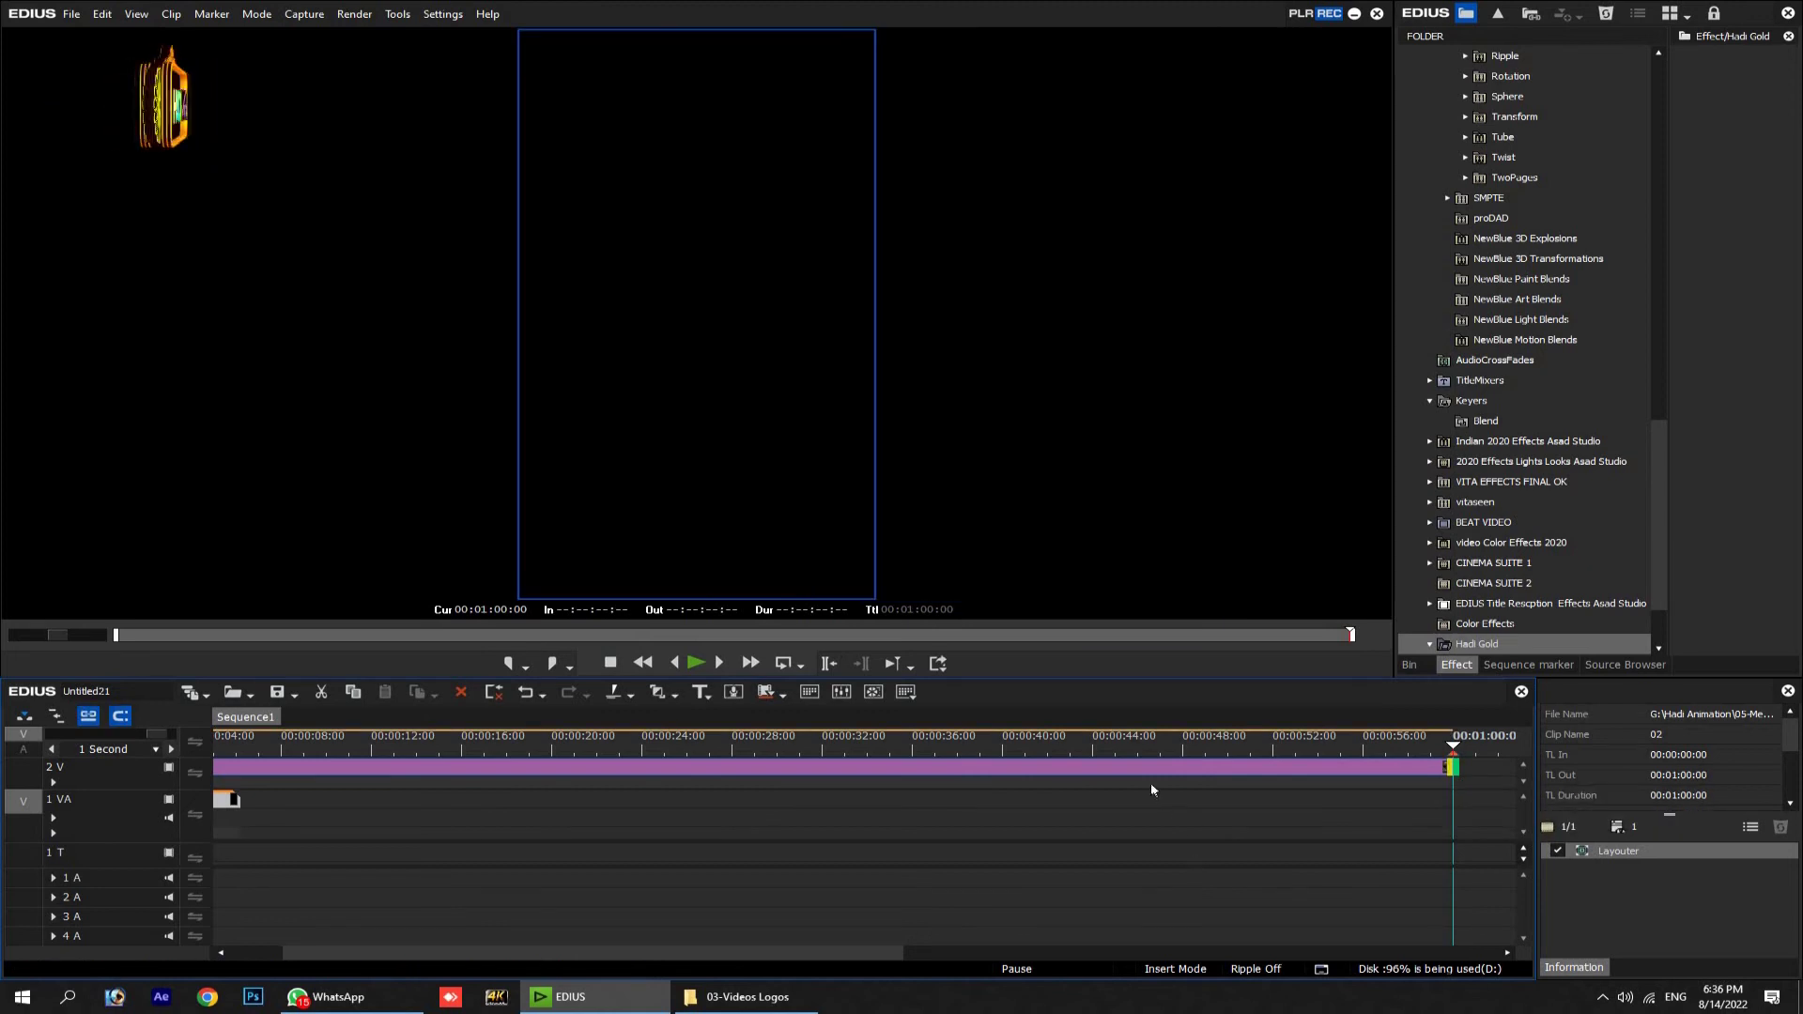
pyautogui.click(916, 750)
pyautogui.hotkey('alt', 'Tab')
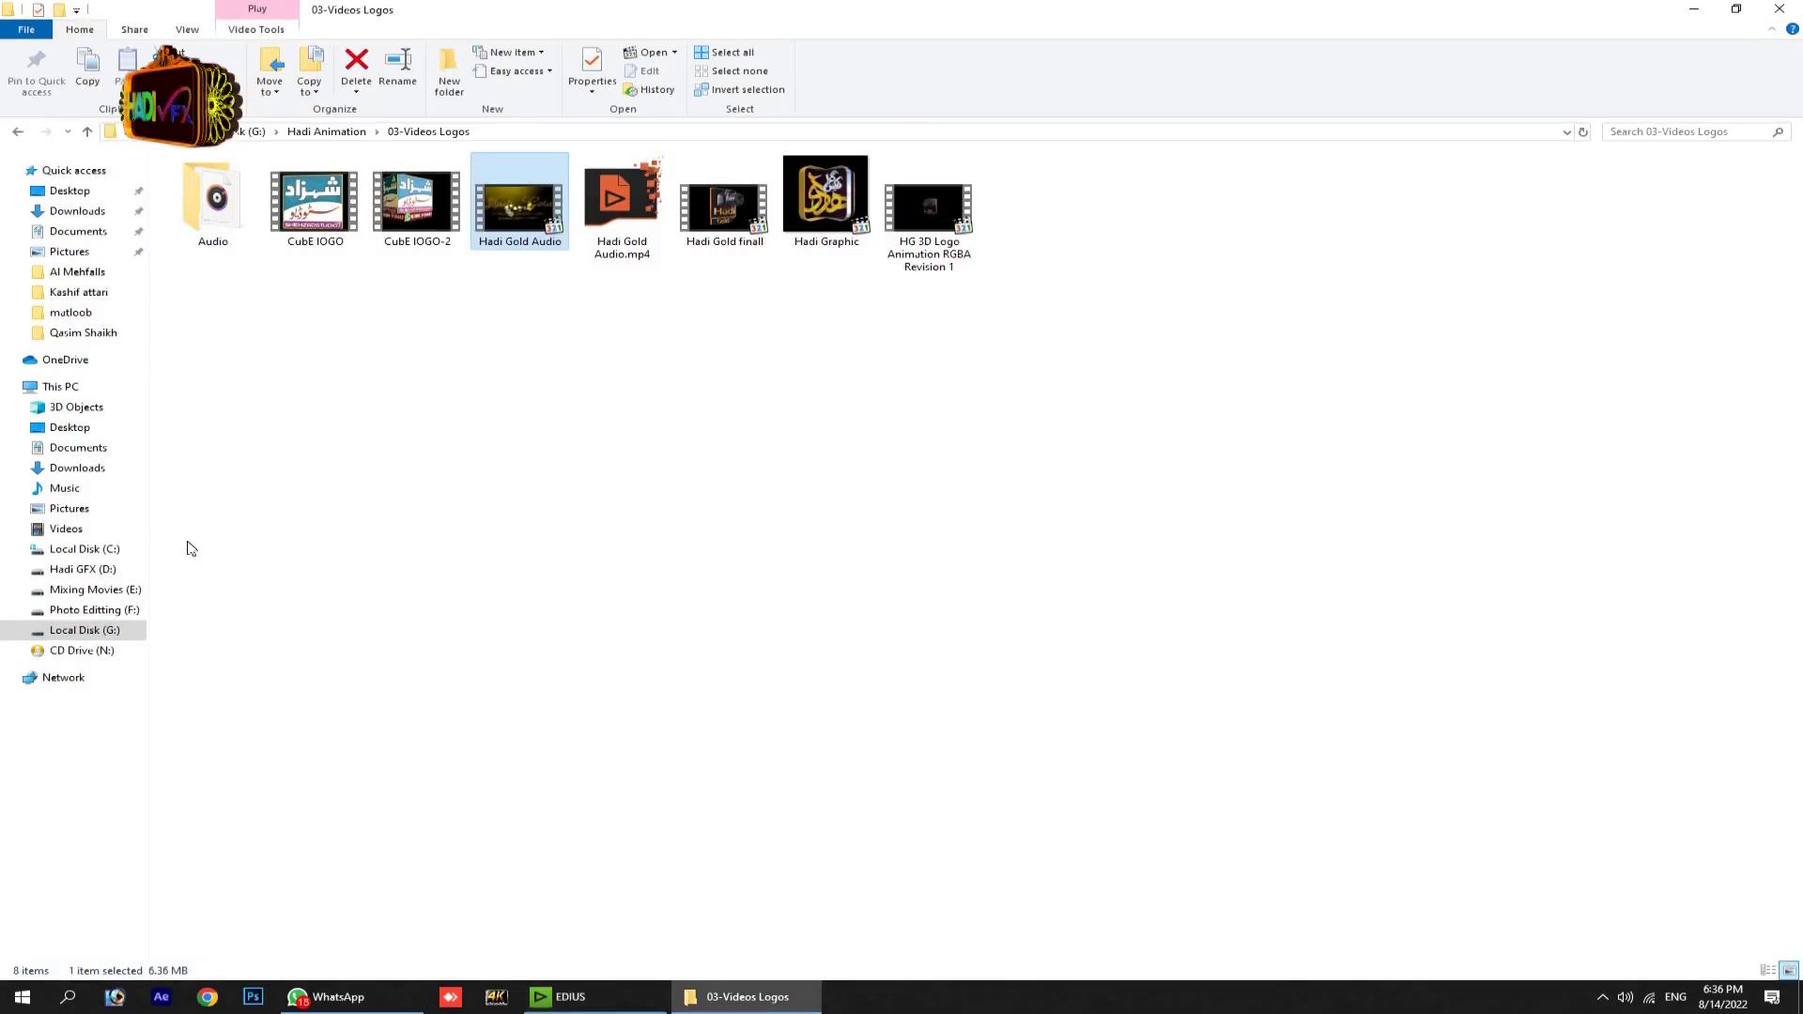
# Drag the Kalam Baba medley video from Downloads onto EDIUS's 1 VA track.
pyautogui.click(78, 231)
pyautogui.click(78, 212)
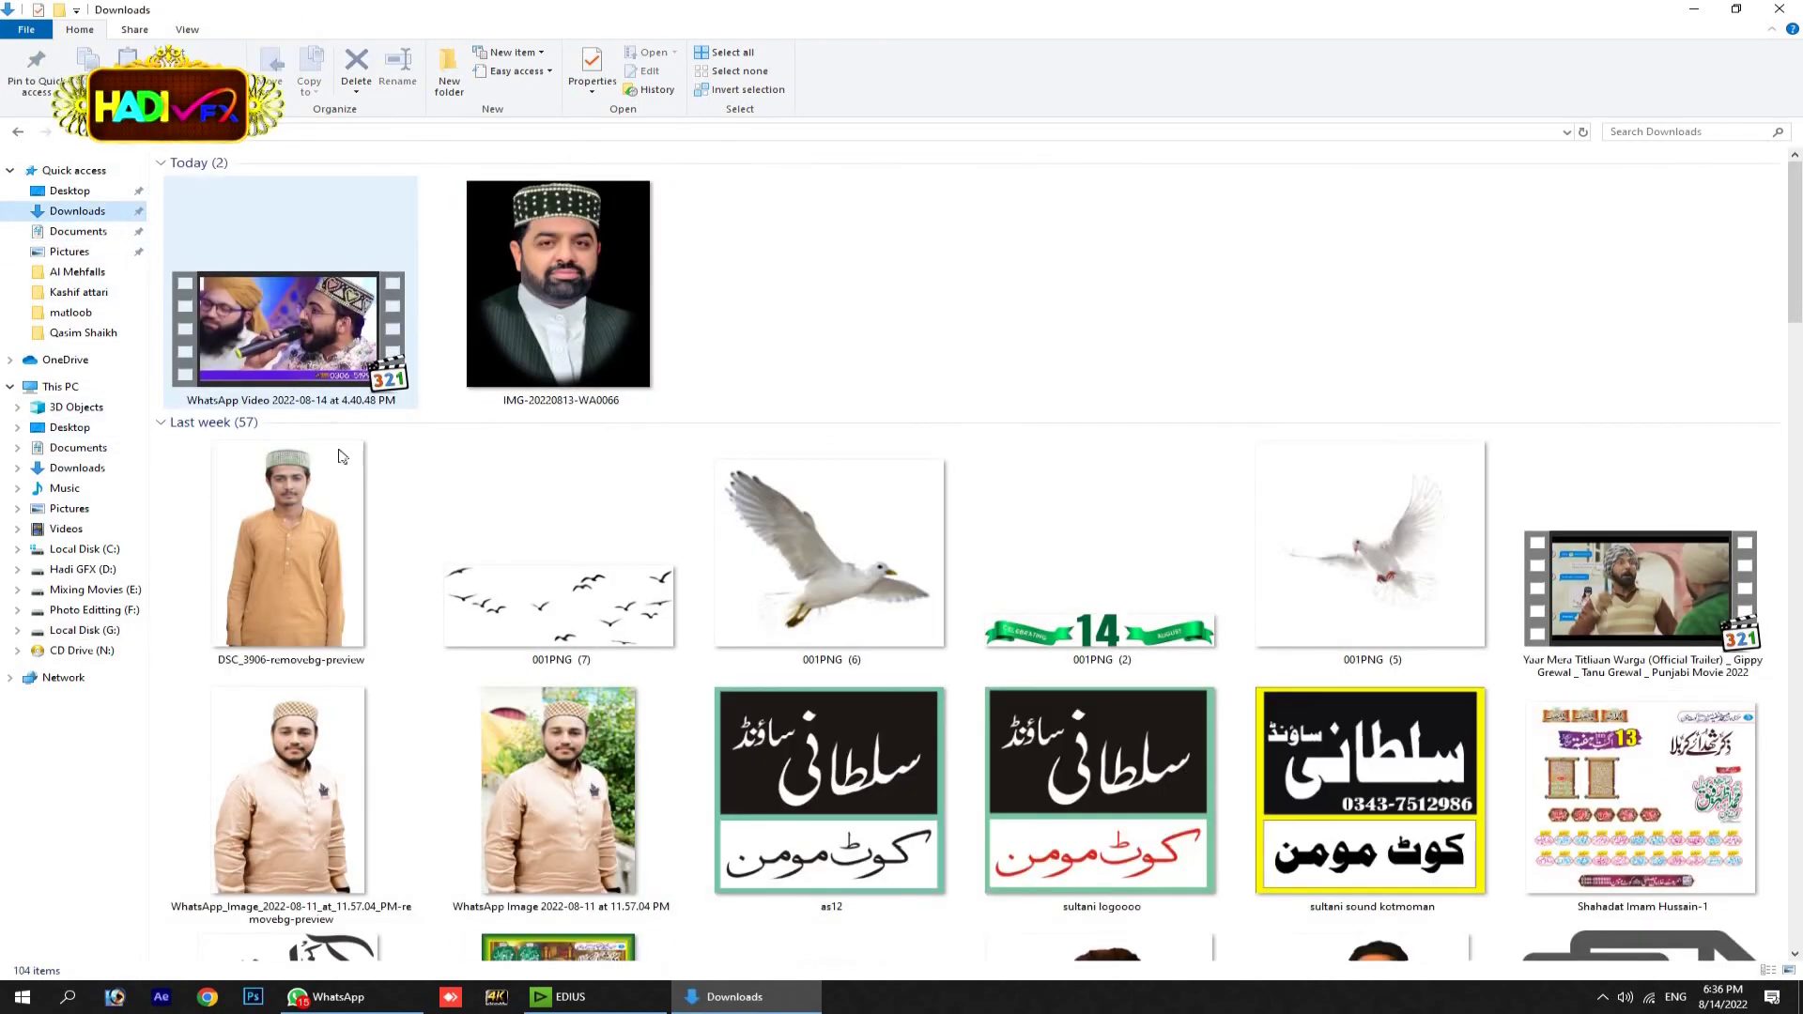
pyautogui.scroll(-3, 345, 460)
pyautogui.scroll(-3, 353, 474)
pyautogui.scroll(-3, 395, 498)
pyautogui.scroll(-3, 435, 515)
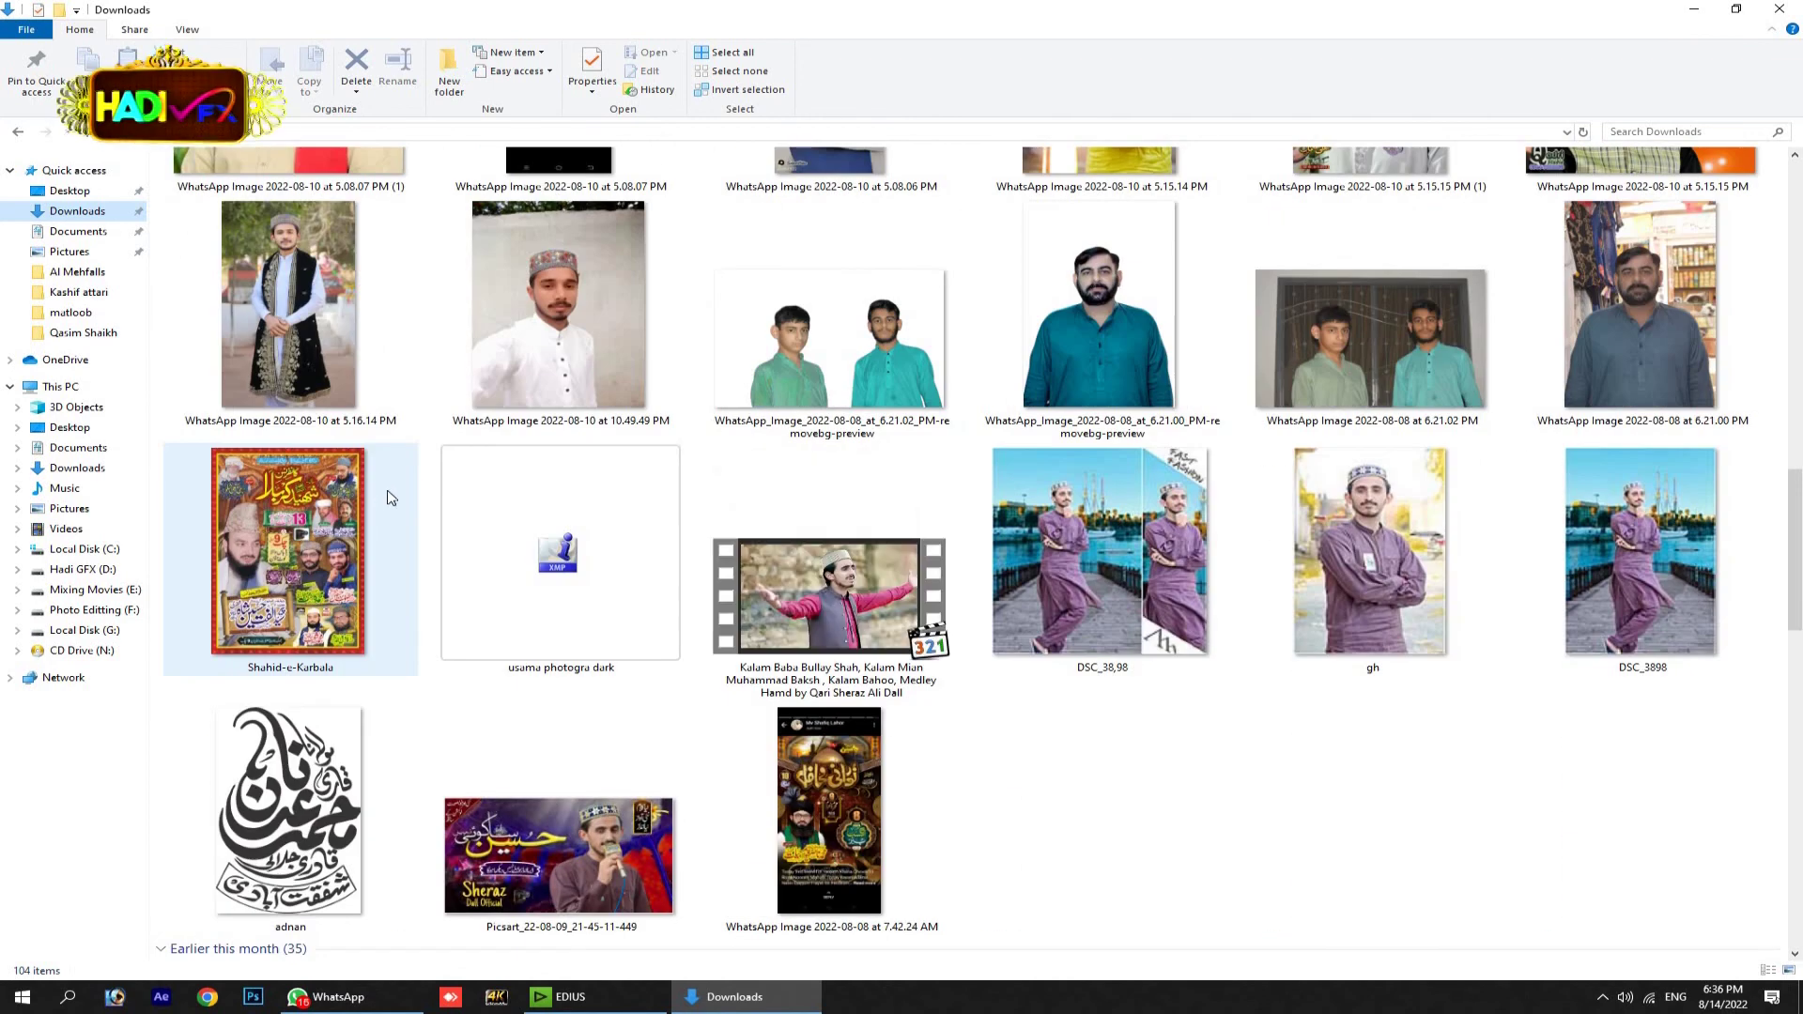
pyautogui.moveTo(817, 610)
pyautogui.mouseDown()
pyautogui.moveTo(611, 994)
pyautogui.moveTo(294, 821)
pyautogui.mouseUp()
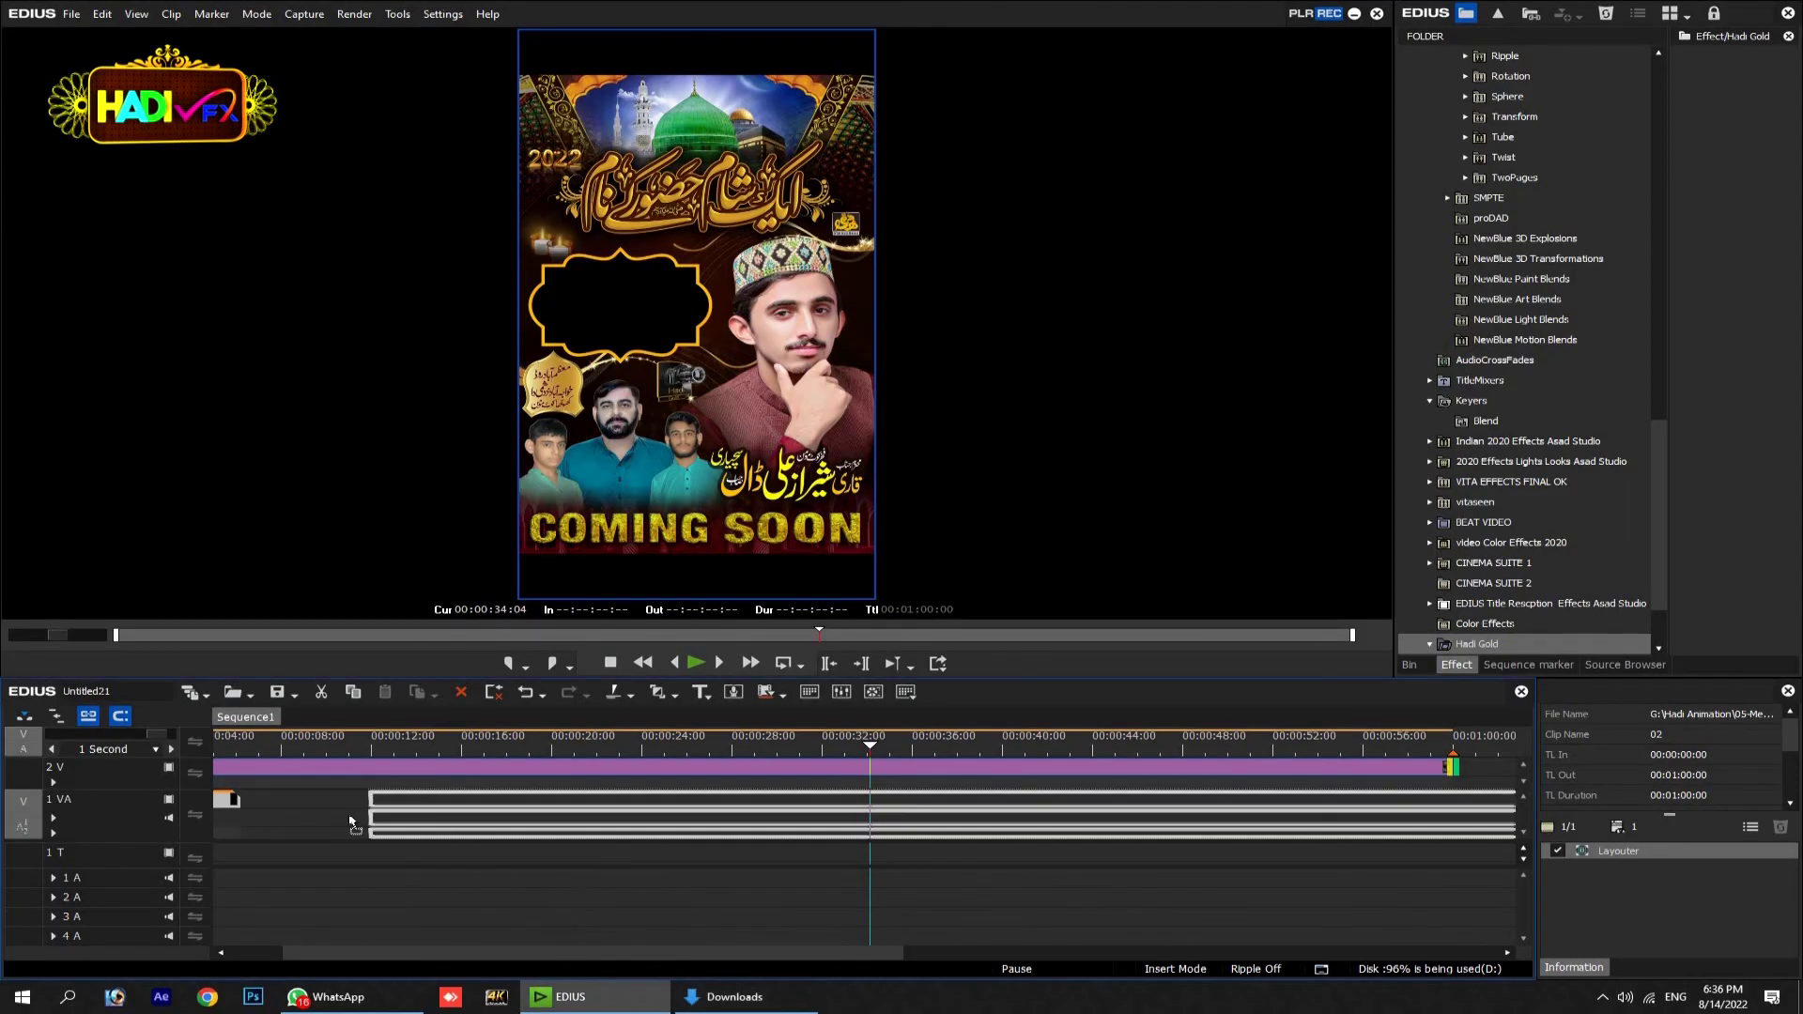